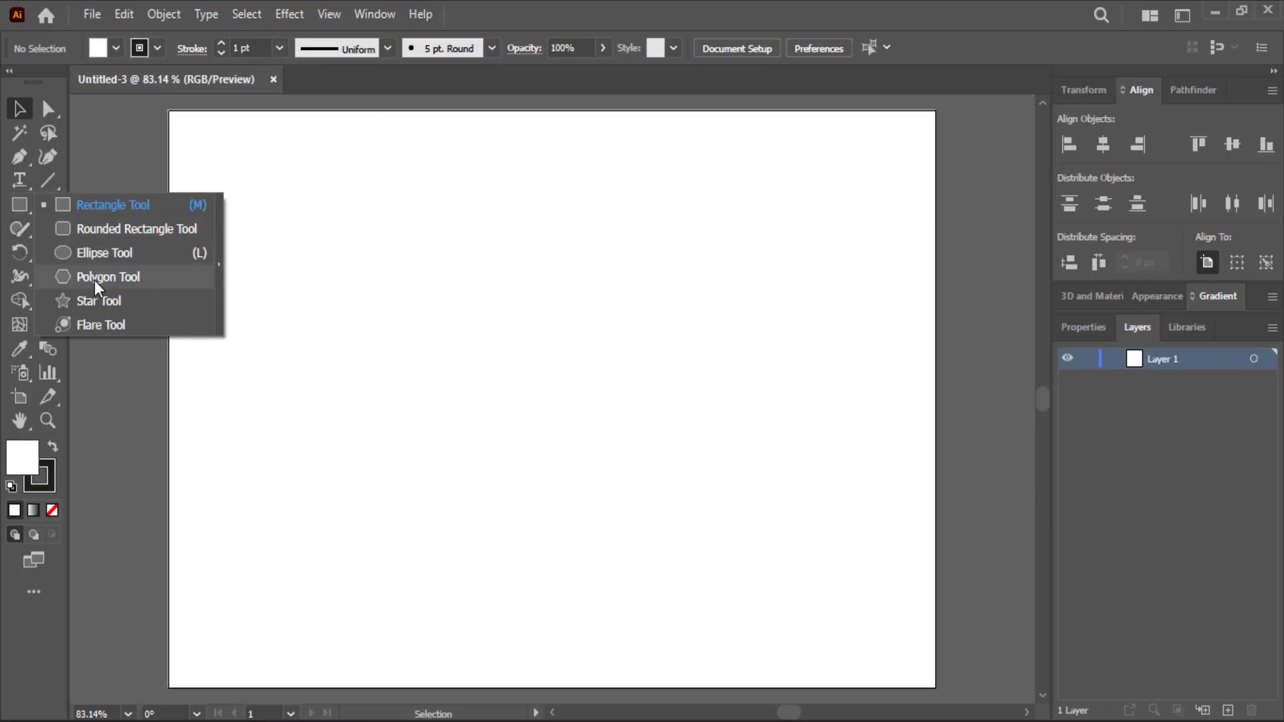
Draw a 6-sided hexagon of radius 100 px and move it toward the artboard centre.
left_click(97, 287)
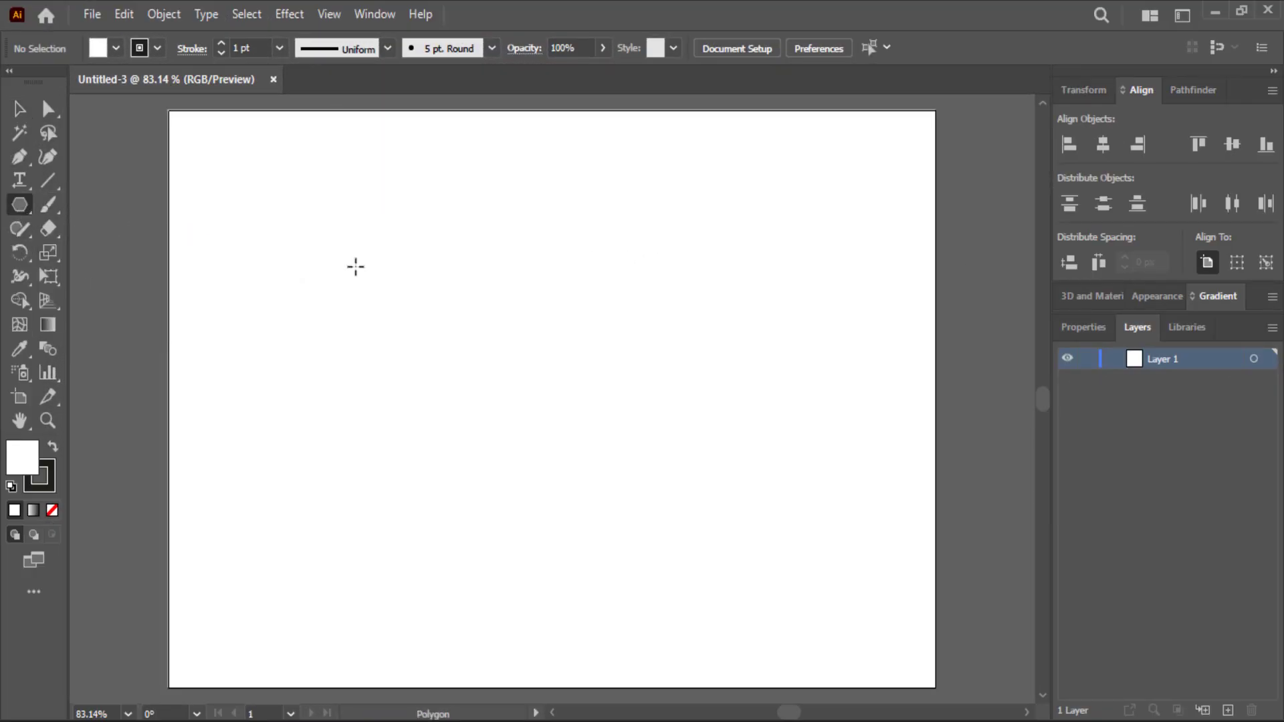
left_click(404, 276)
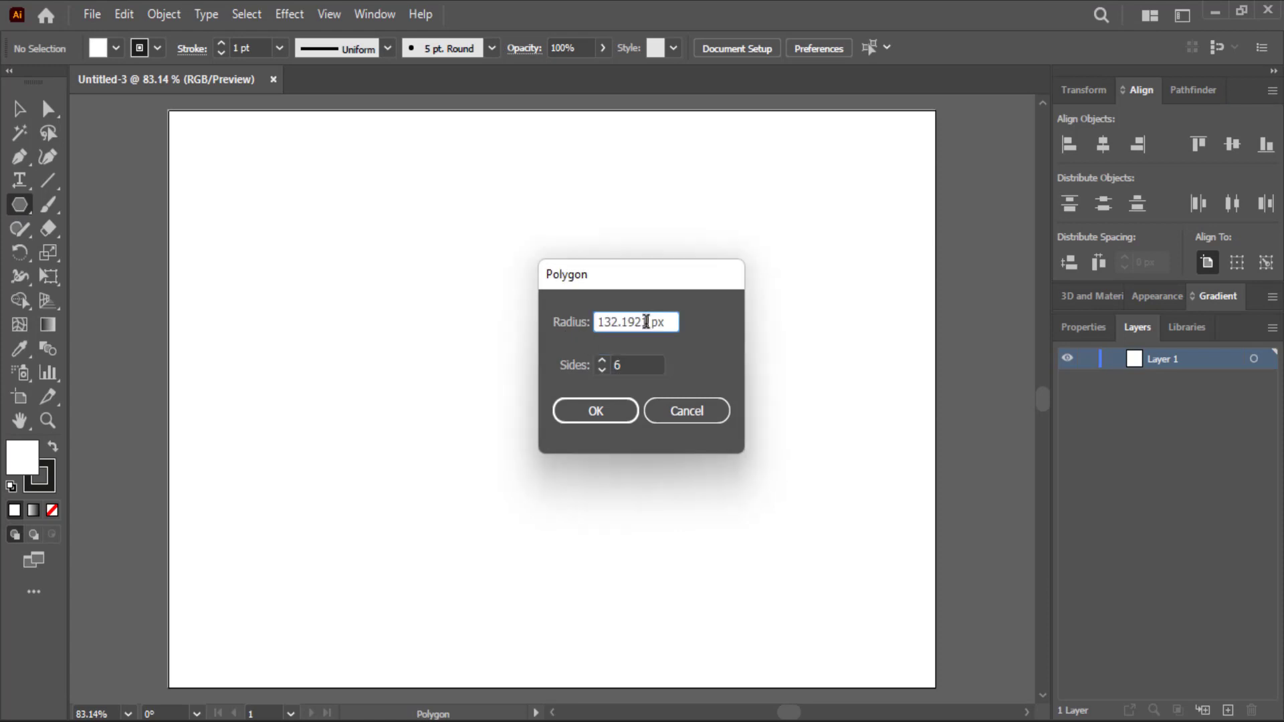
left_click_drag(652, 322, 552, 325)
type("100")
left_click(596, 411)
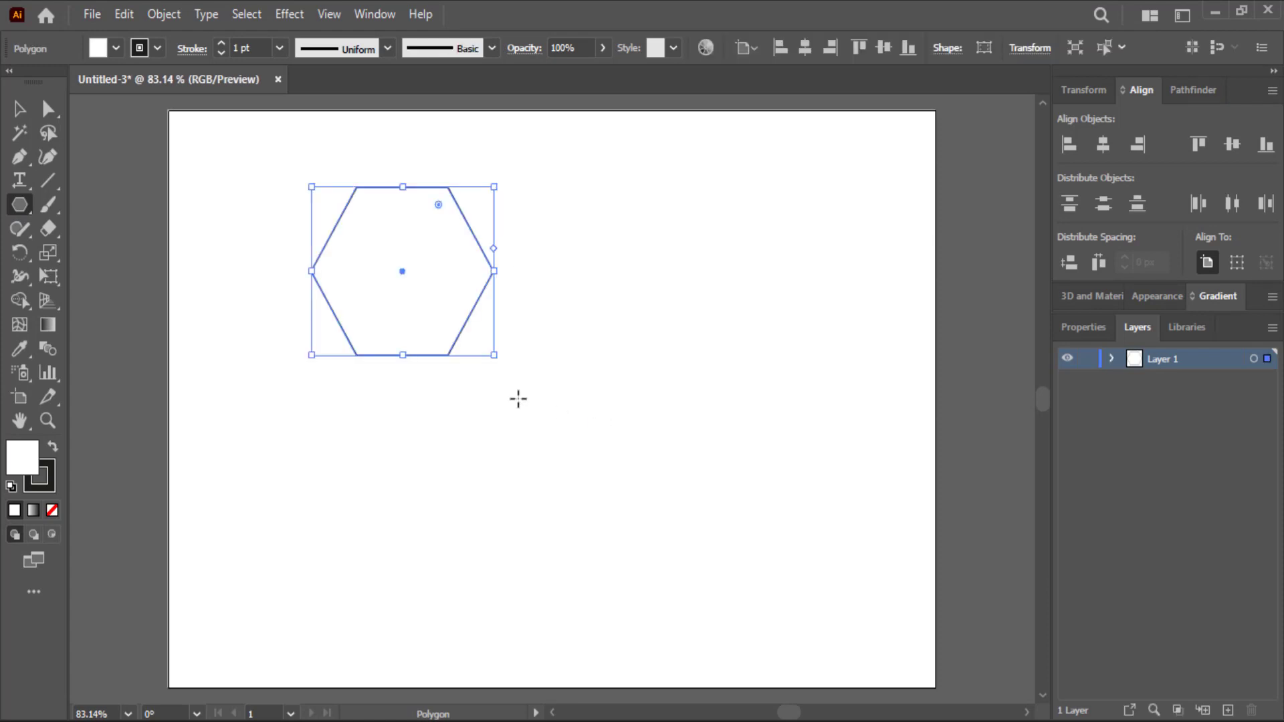
left_click(26, 114)
left_click_drag(413, 291, 552, 392)
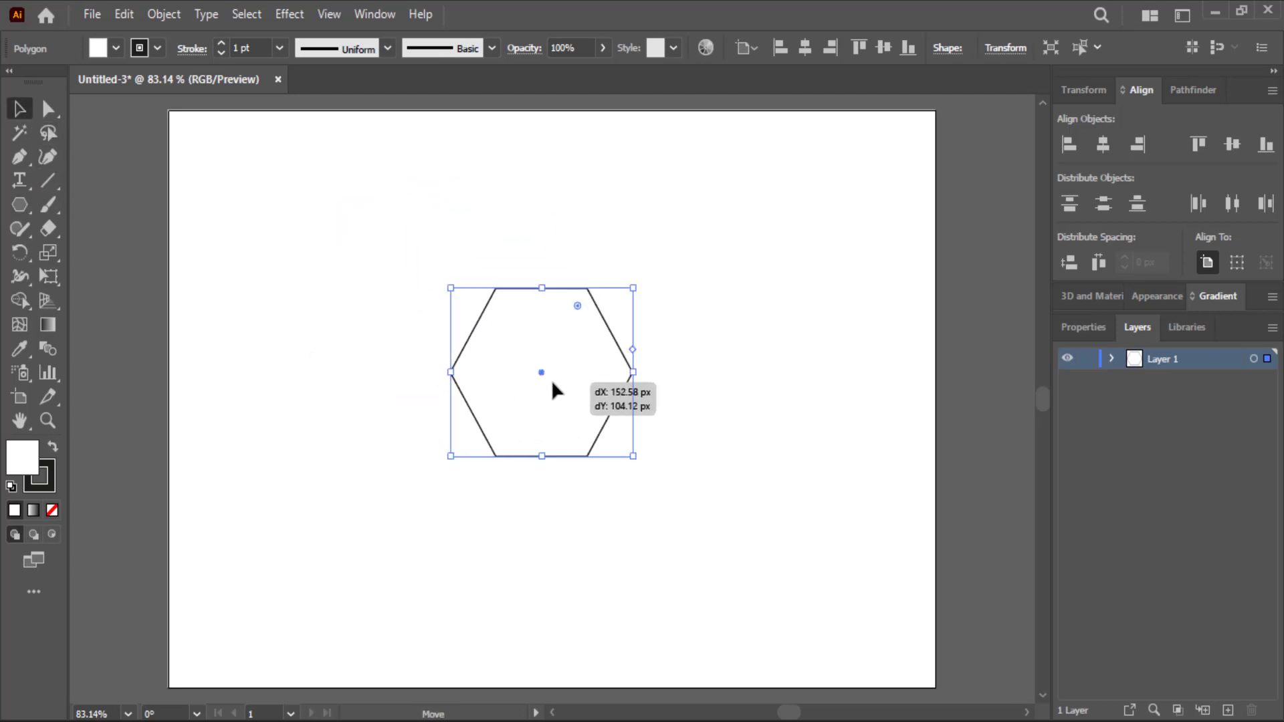
Fill the hexagon dark grey and set its stroke to None.
left_click(117, 48)
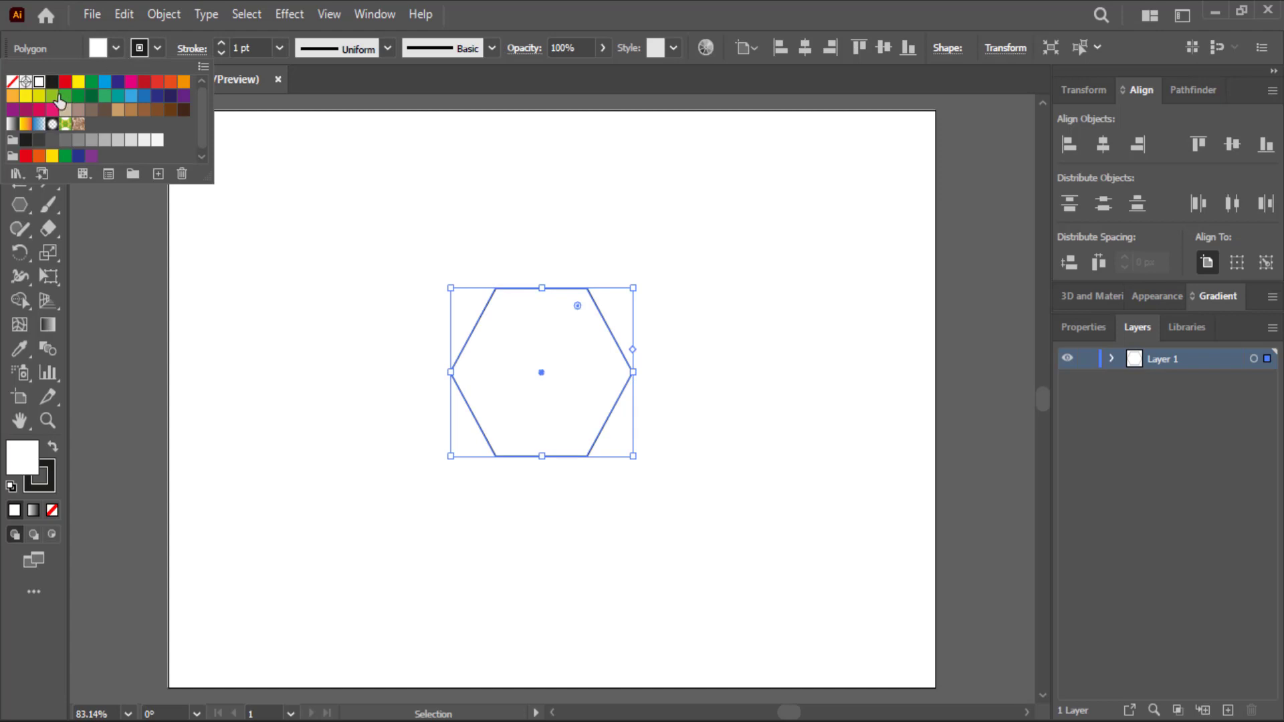
left_click(38, 143)
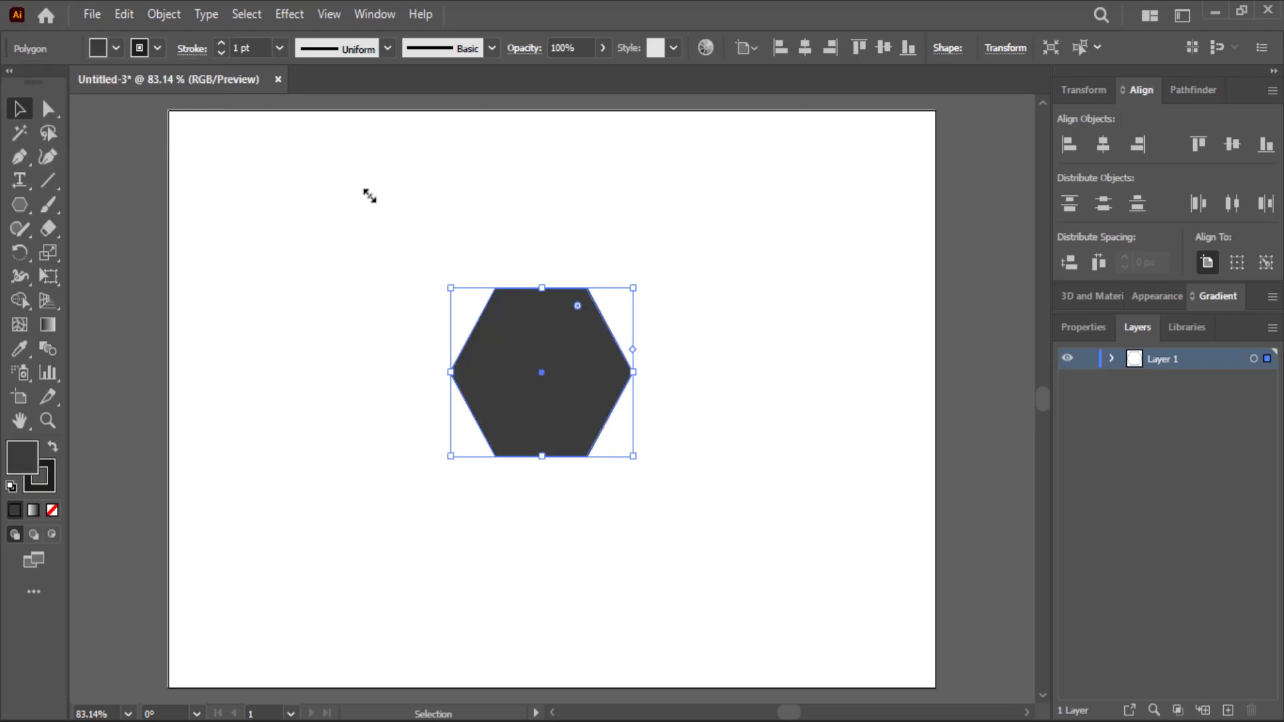
left_click(367, 195)
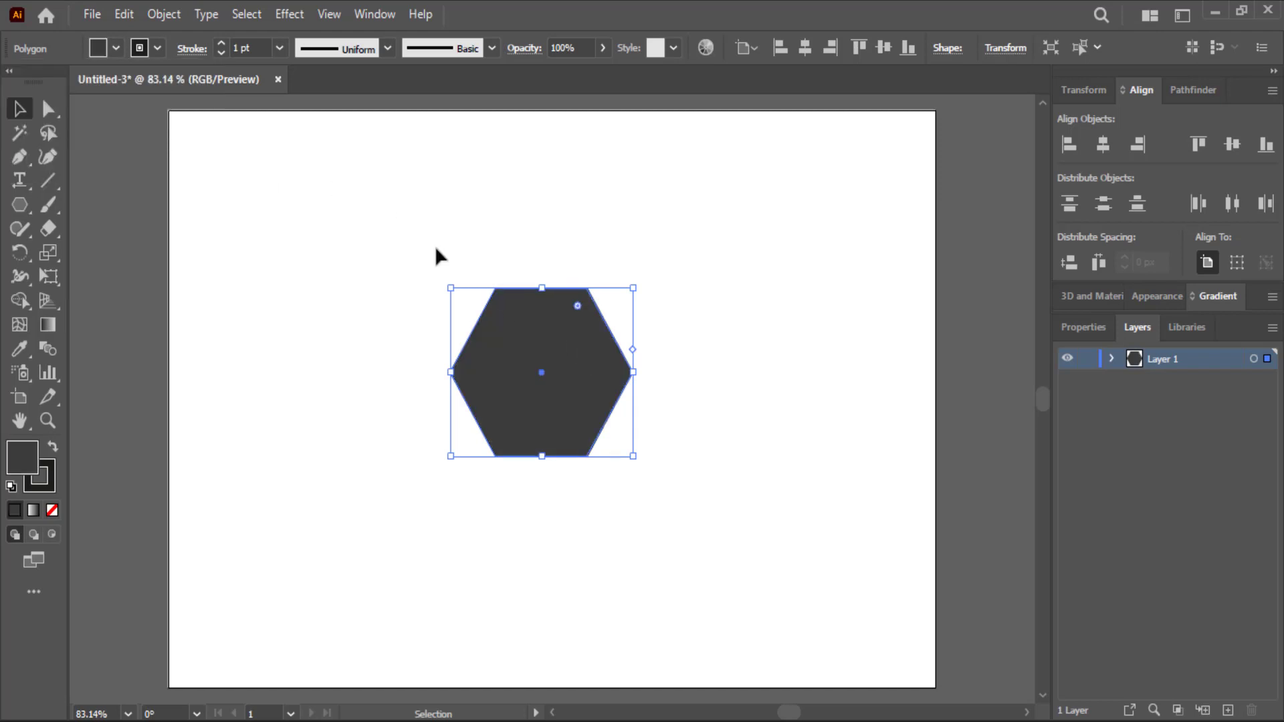
left_click(157, 48)
left_click(13, 83)
left_click(338, 229)
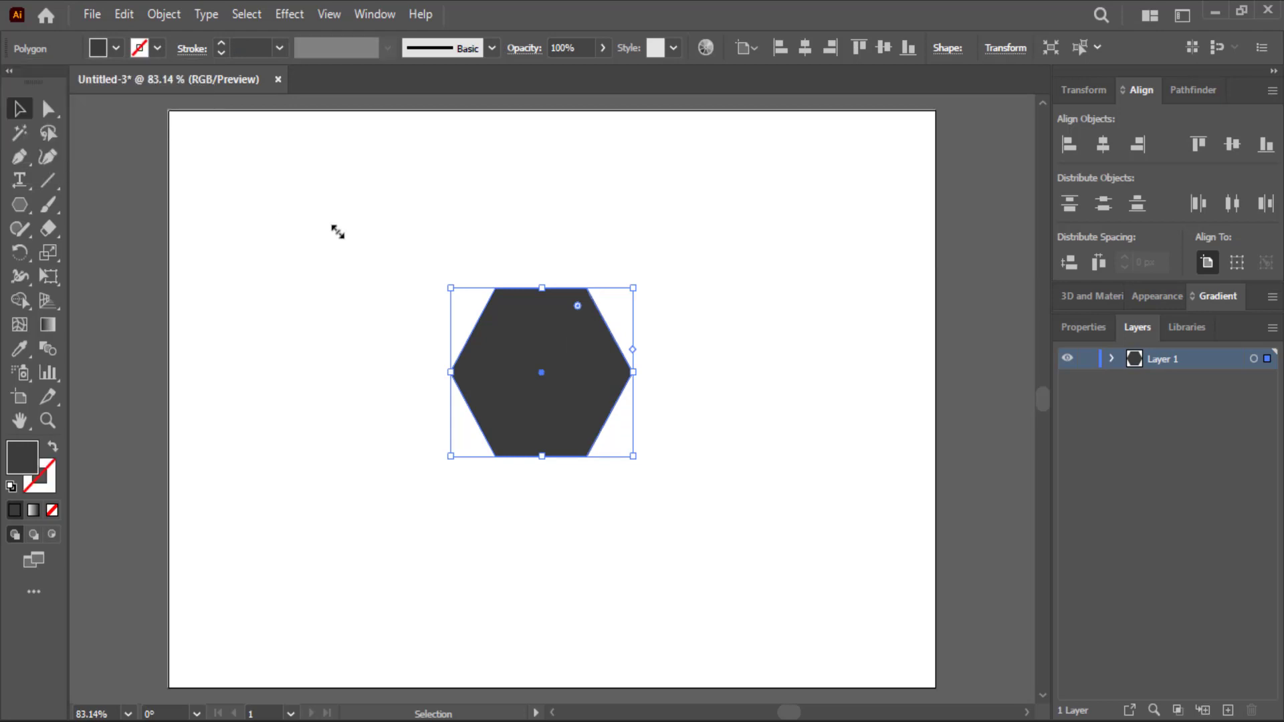
left_click(597, 413)
Turn on Show Rulers and apply Horizontal and Vertical Align Center to the hexagon.
left_click(328, 14)
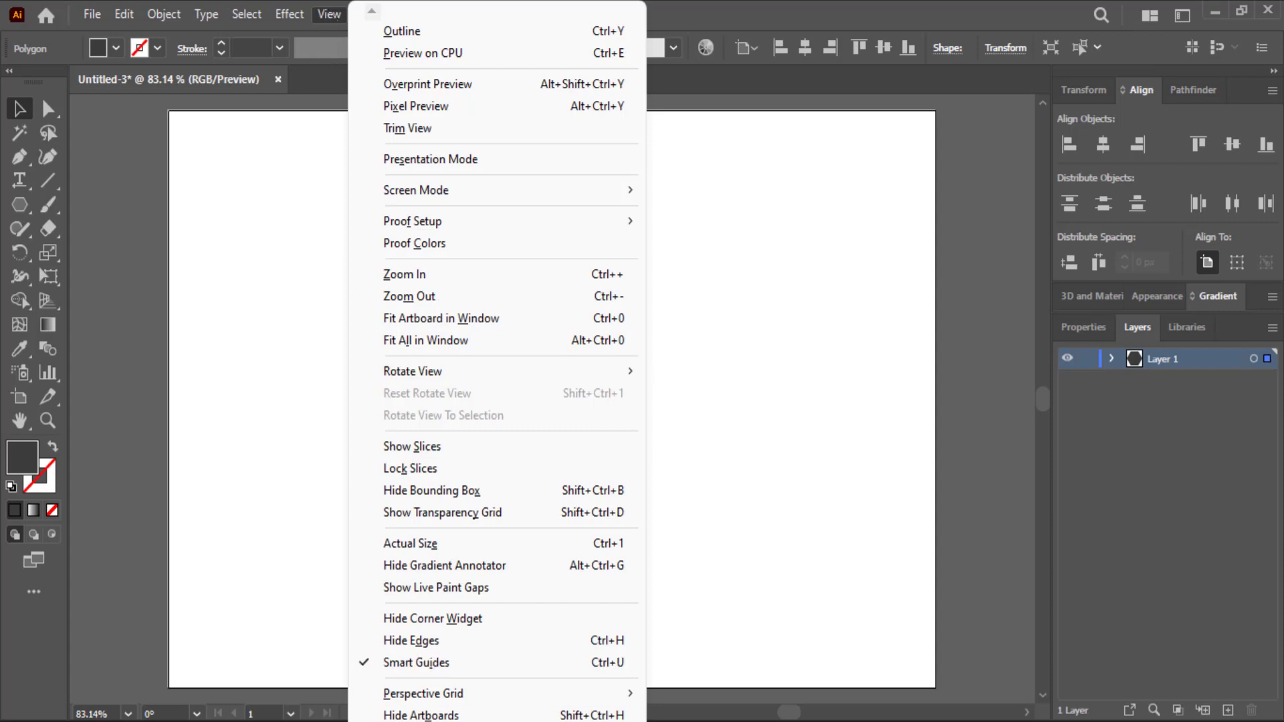
scroll(529, 696, "down", 1)
scroll(529, 695, "down", 2)
scroll(528, 696, "down", 2)
scroll(529, 696, "down", 1)
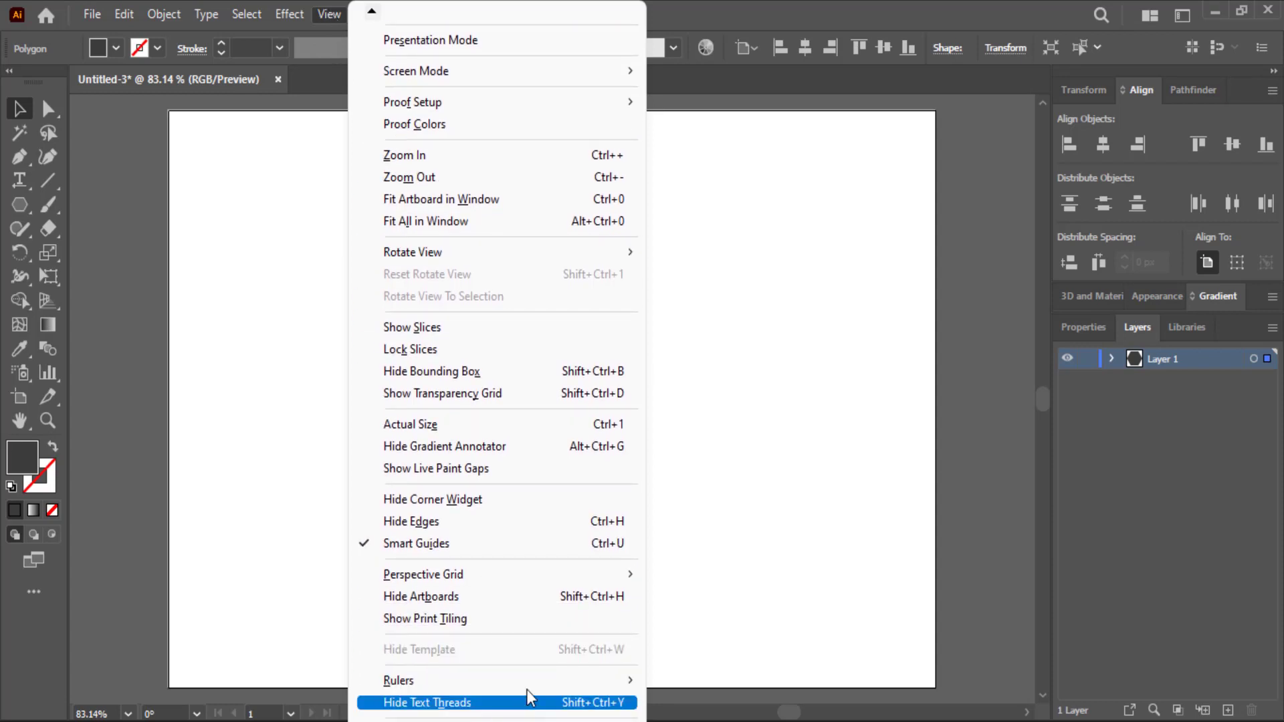
mouse_move(497, 680)
left_click(693, 681)
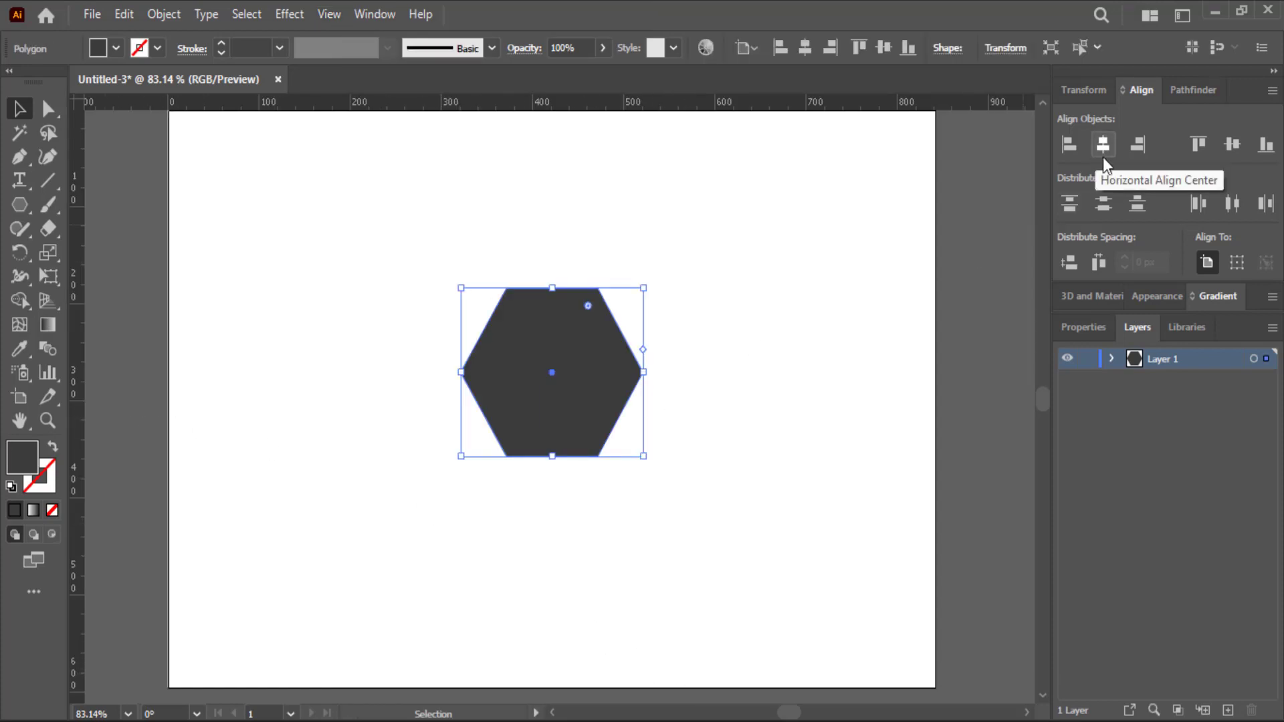
left_click(1232, 146)
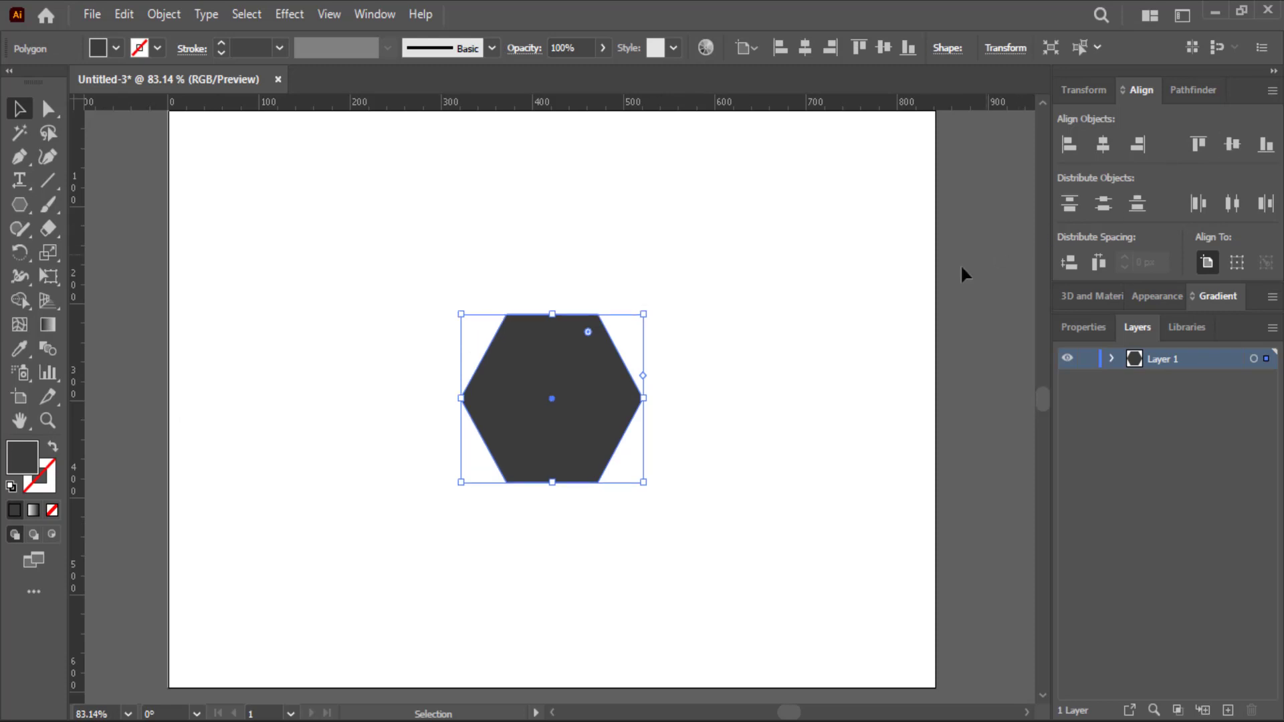
left_click(782, 305)
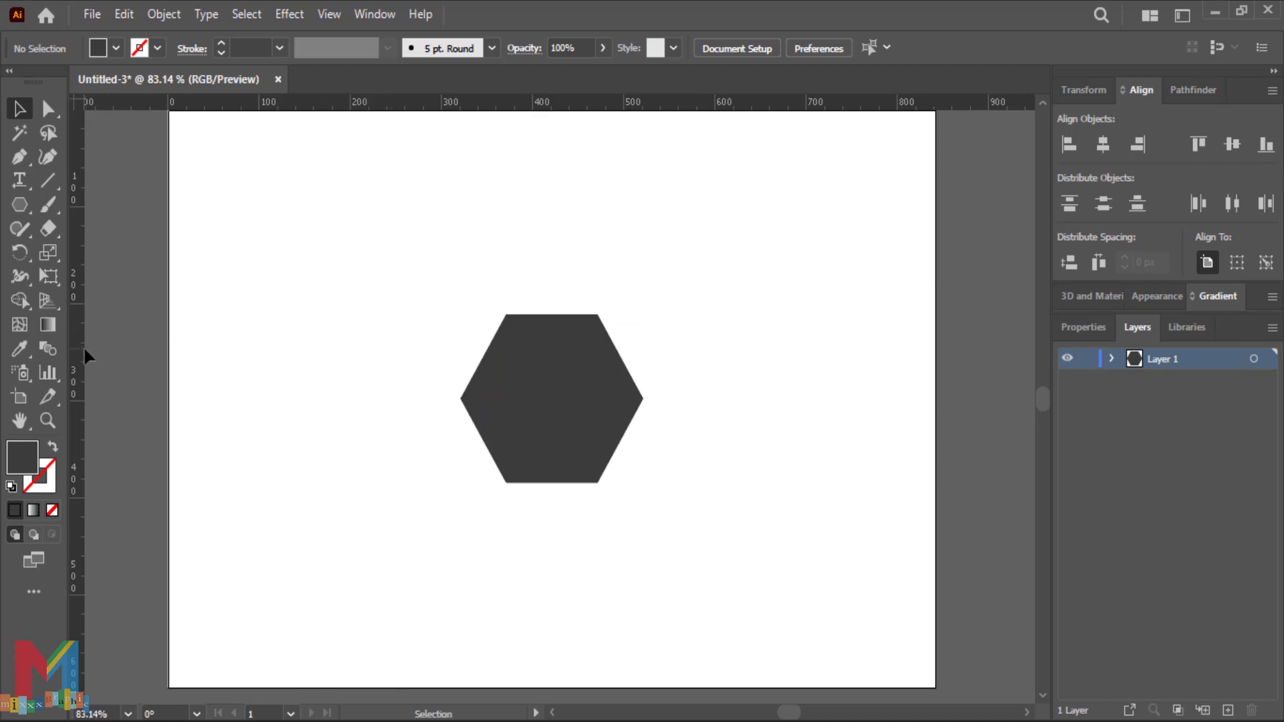
Add a vertical guide from the left ruler aligned to the hexagon's centre.
left_click_drag(74, 438, 358, 432)
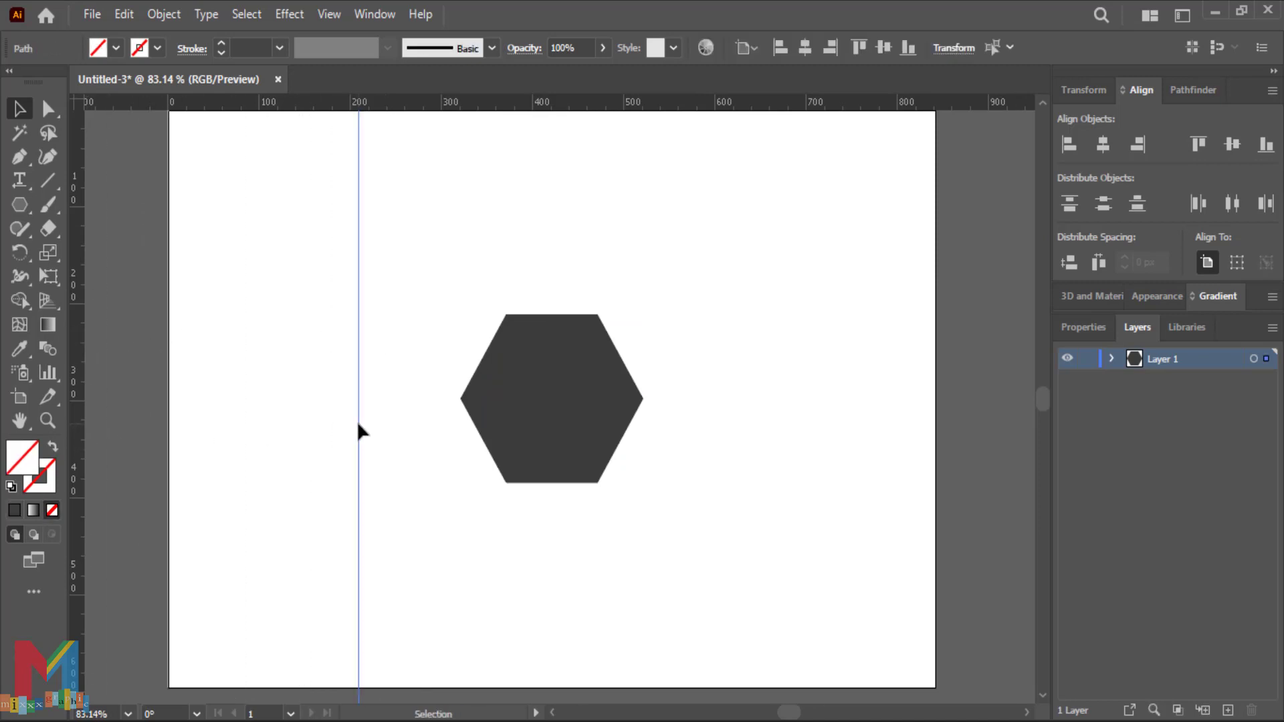
right_click(360, 430)
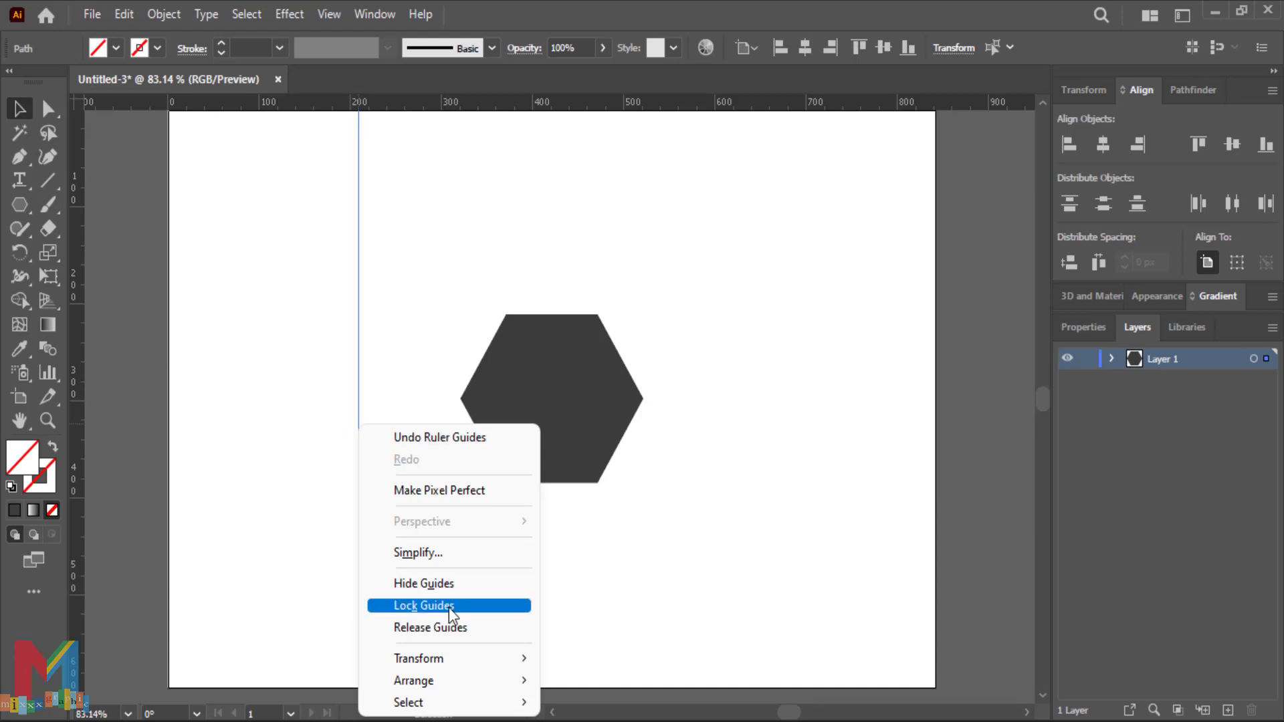
left_click(360, 373)
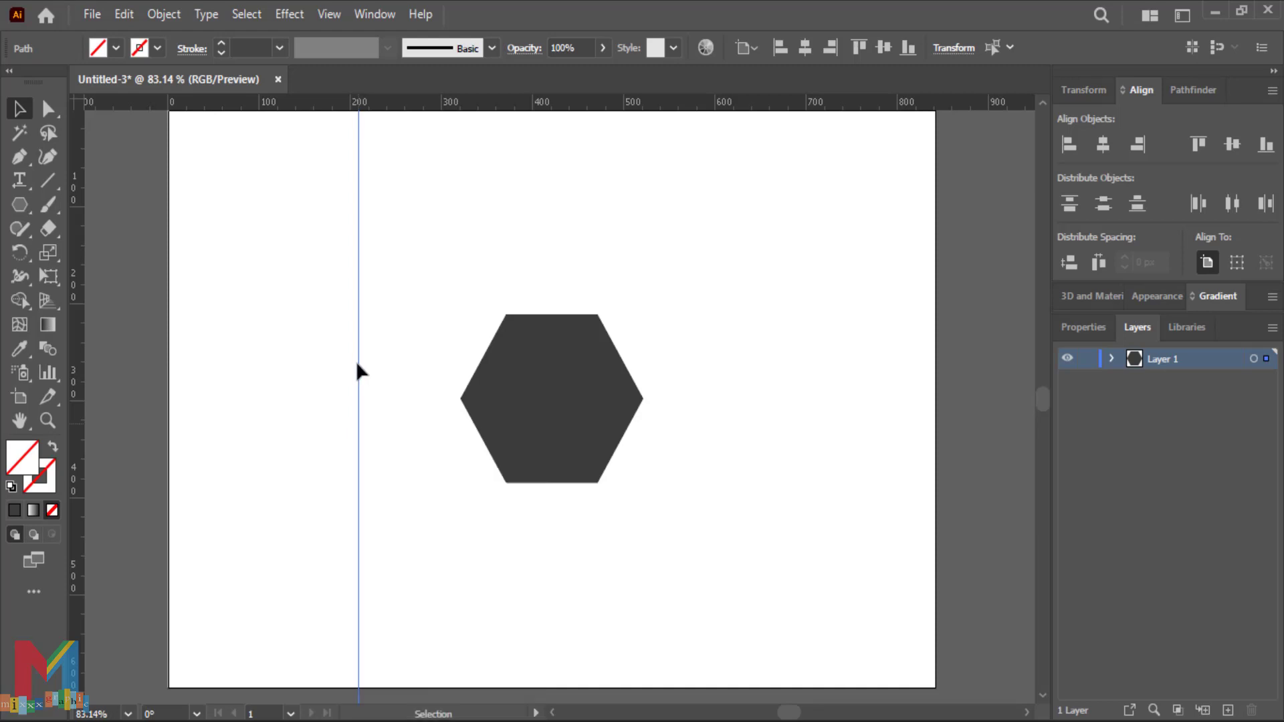
left_click(1105, 146)
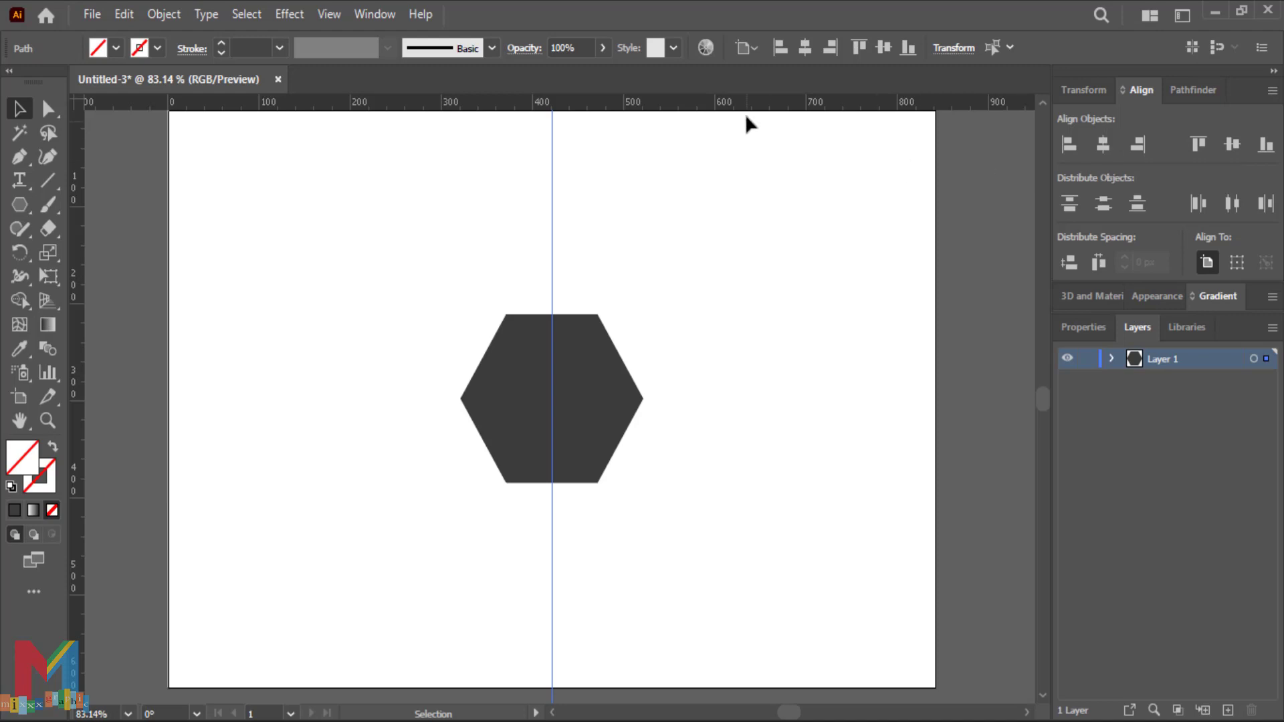
Add a horizontal guide through the hexagon's centre and lock both guides.
mouse_move(752, 105)
left_mouse_down()
mouse_move(728, 362)
mouse_move(738, 334)
left_mouse_up()
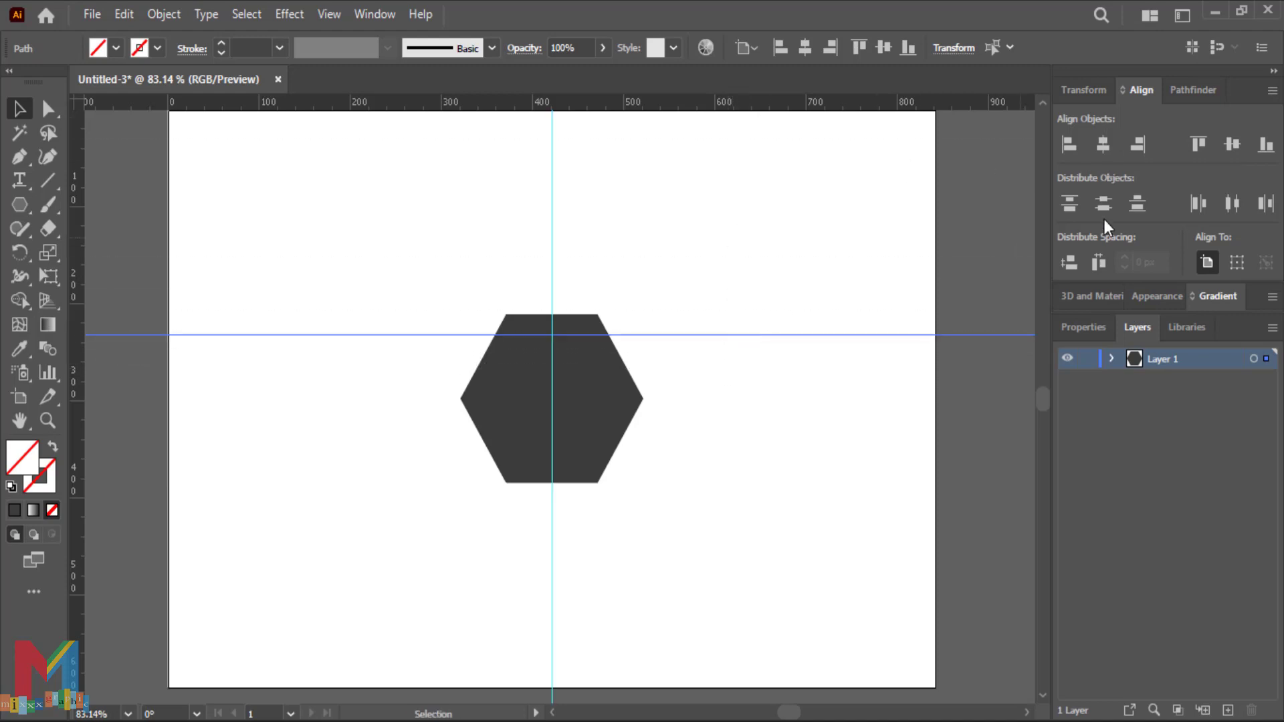
left_click(1231, 146)
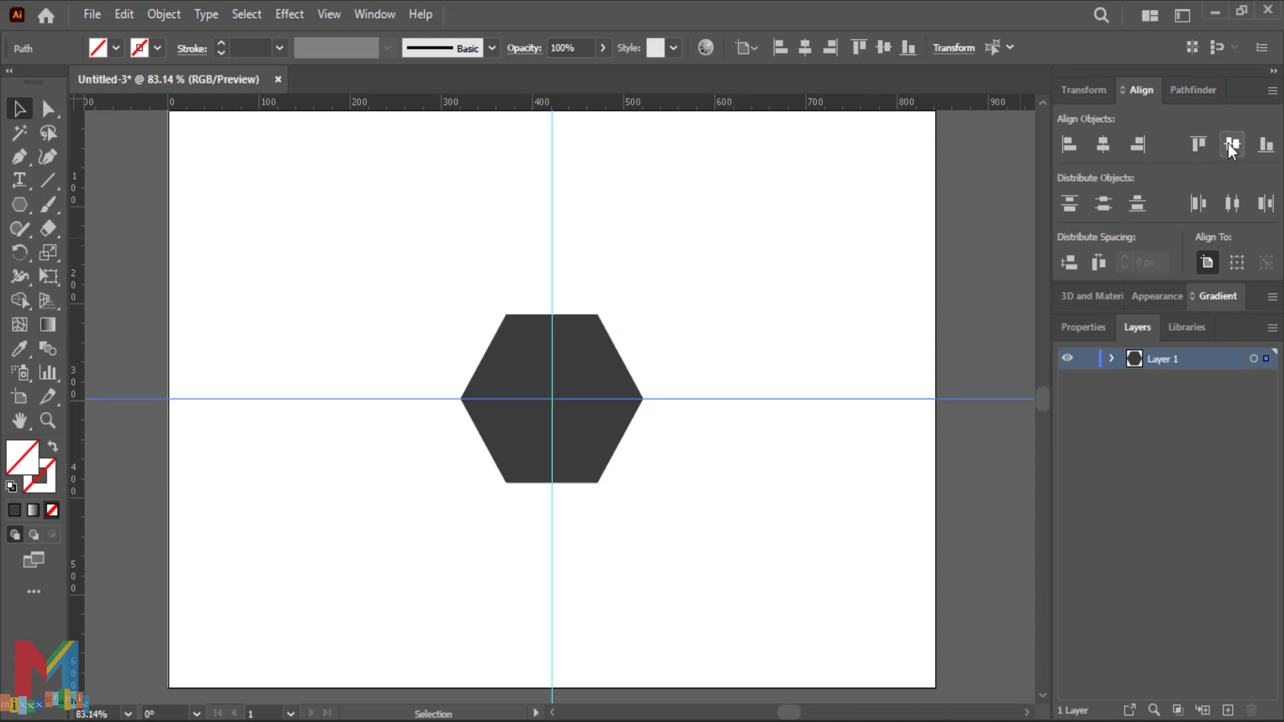
left_click(835, 275)
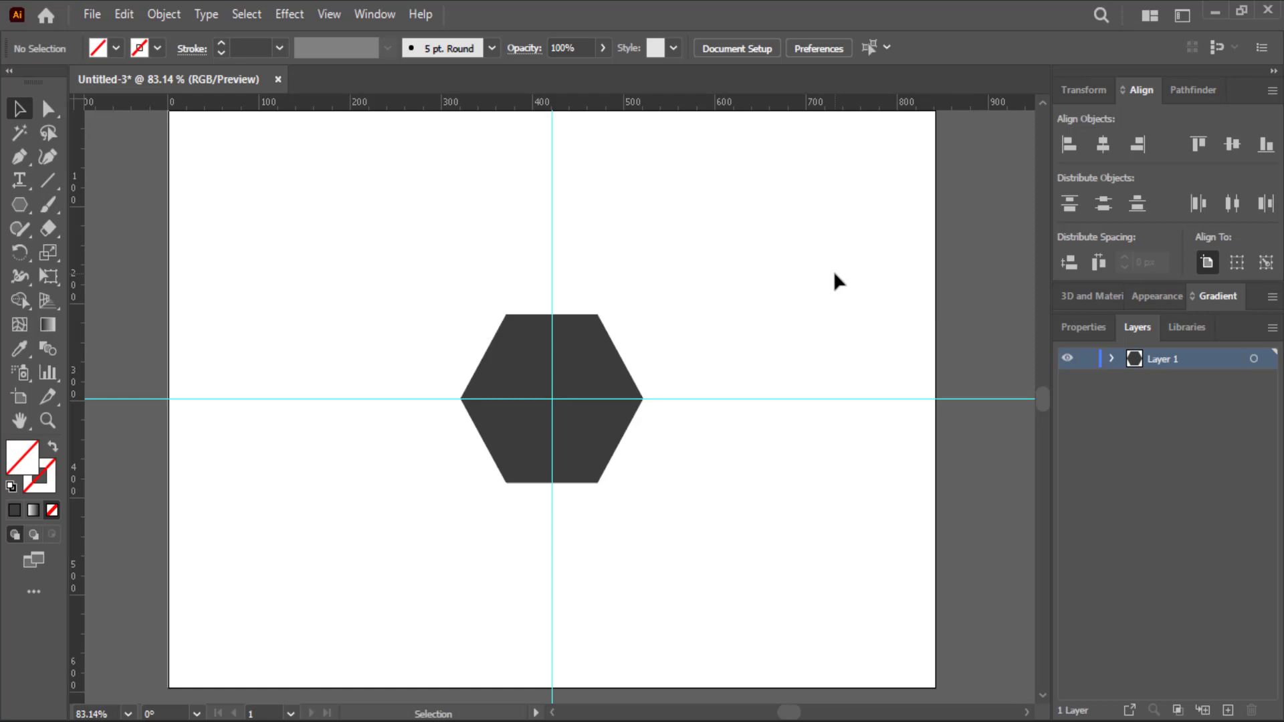
left_click(809, 399)
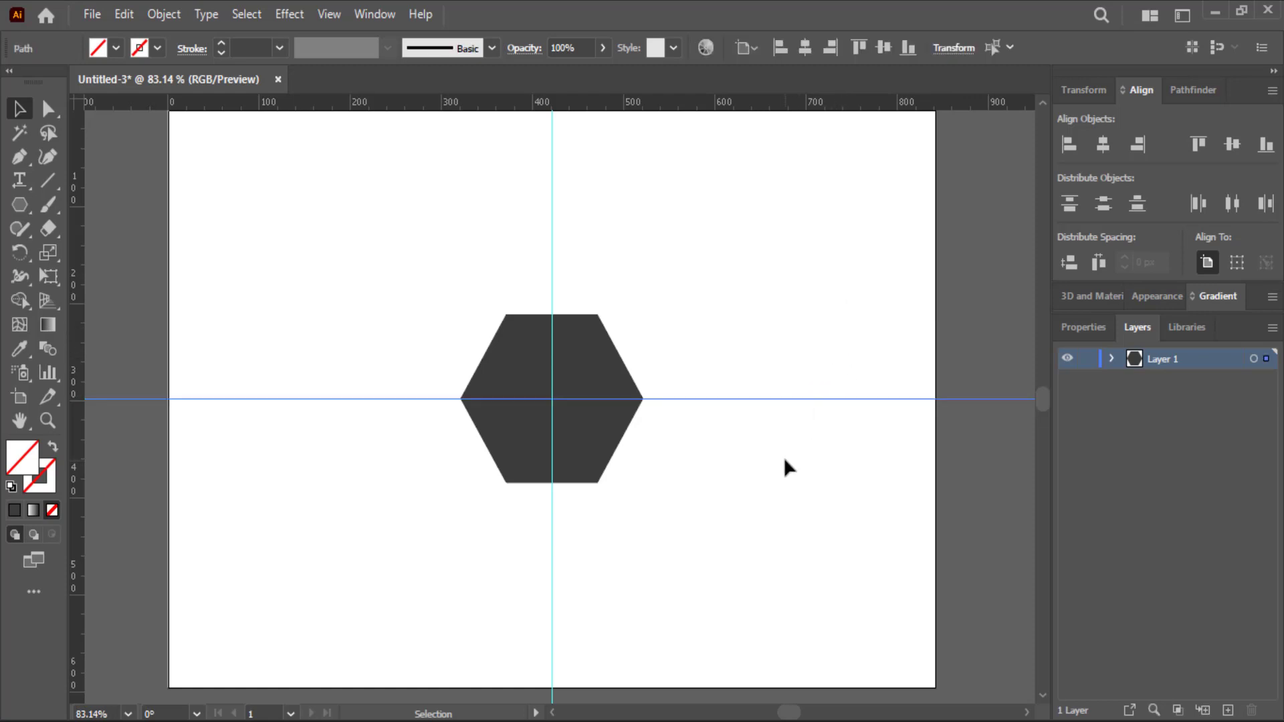
right_click(774, 396)
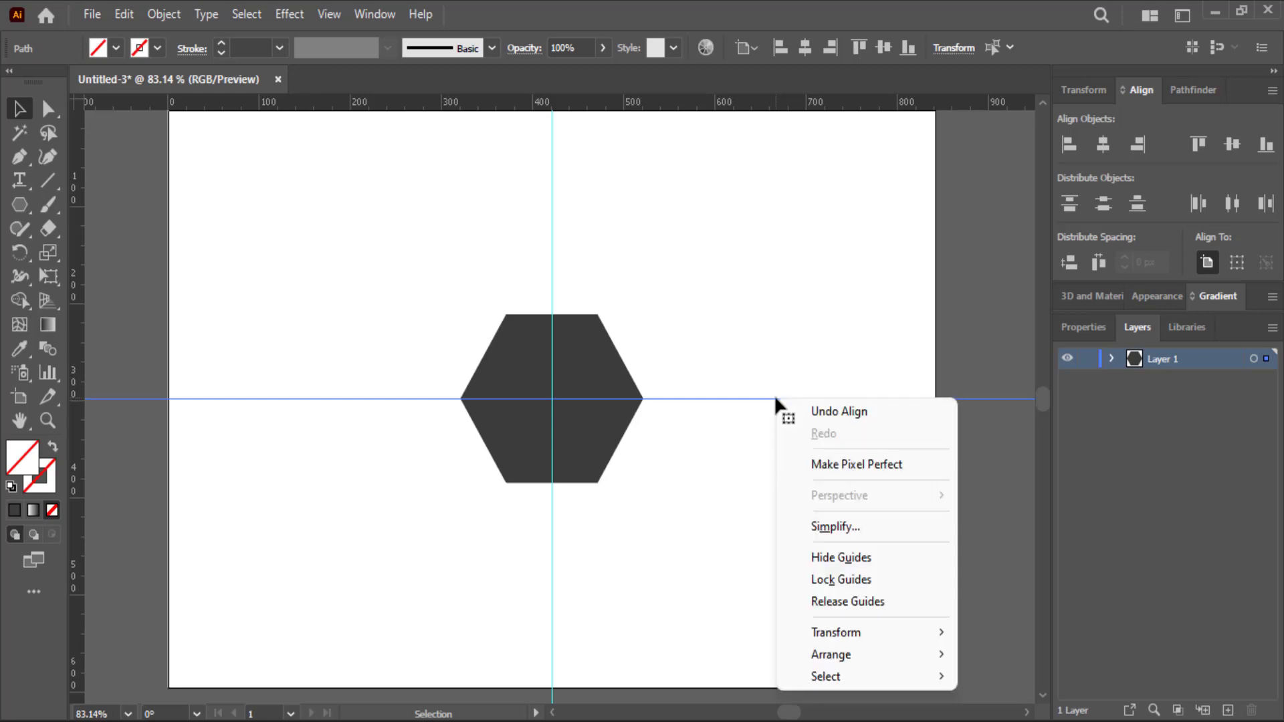
left_click(815, 576)
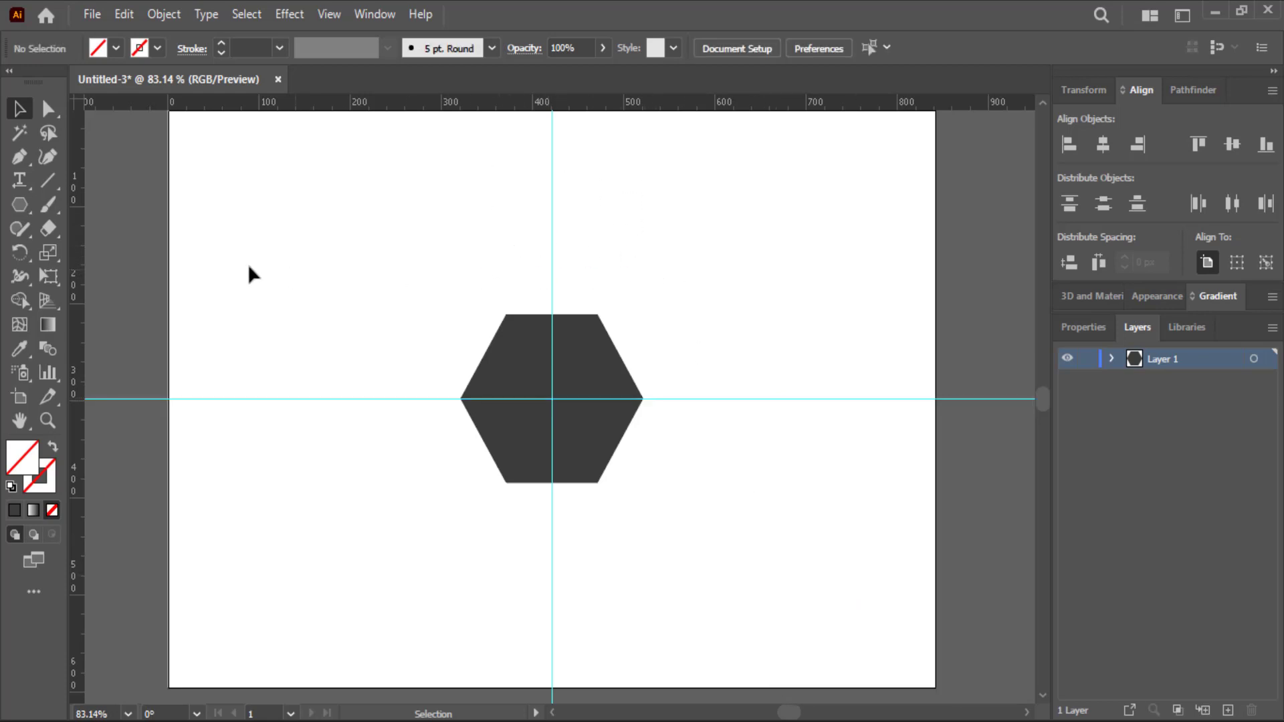
Draw a 100 × 100 px square with the Rectangle tool.
left_click(19, 205)
left_click(100, 204)
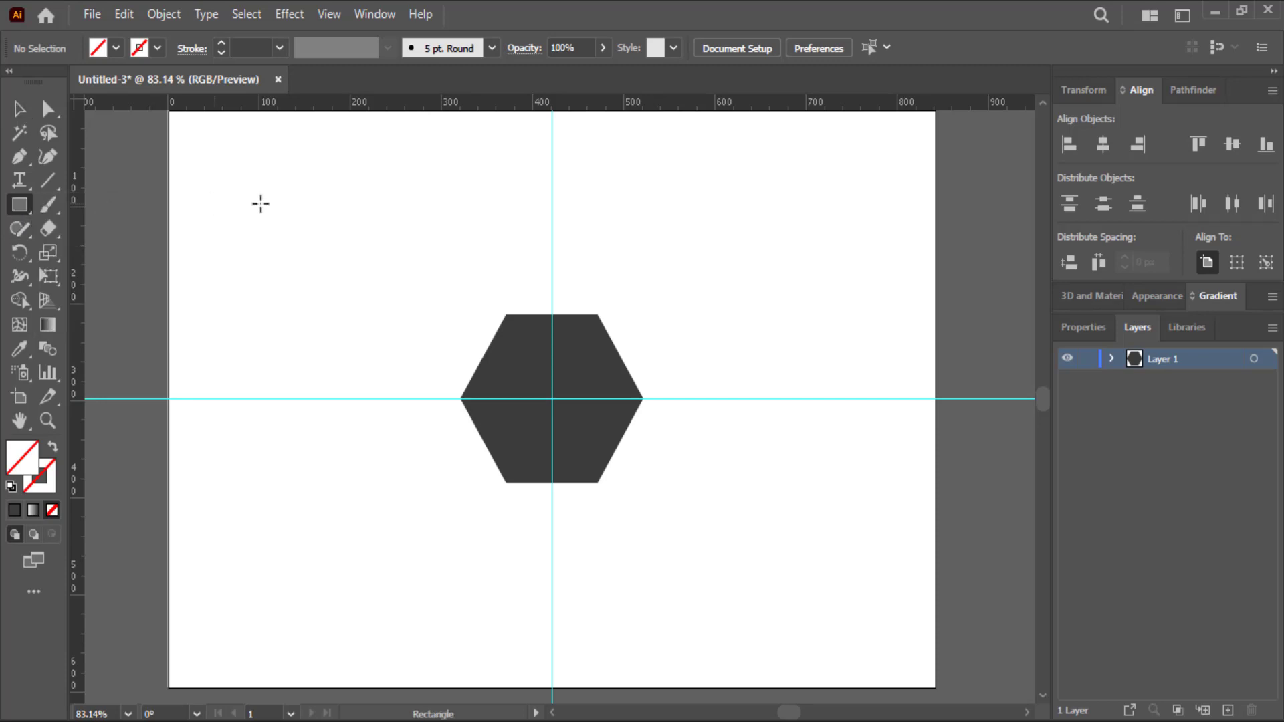
left_click(339, 201)
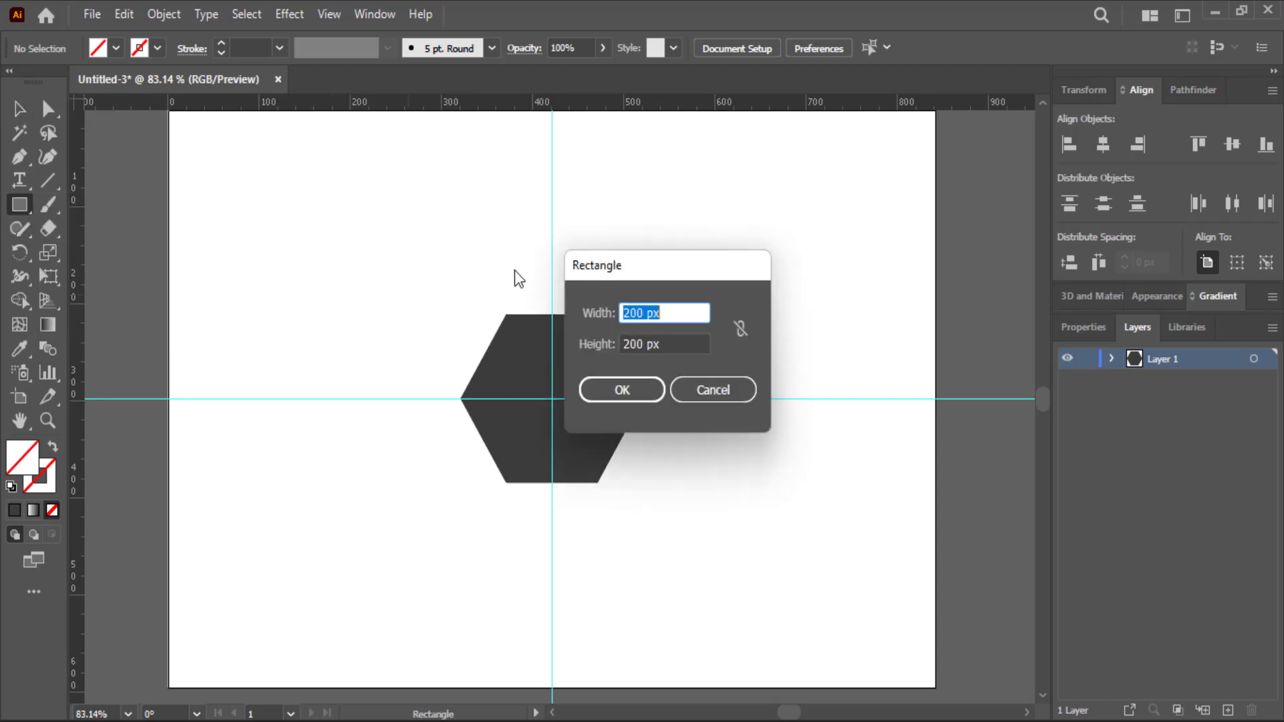
type("100")
left_click(740, 330)
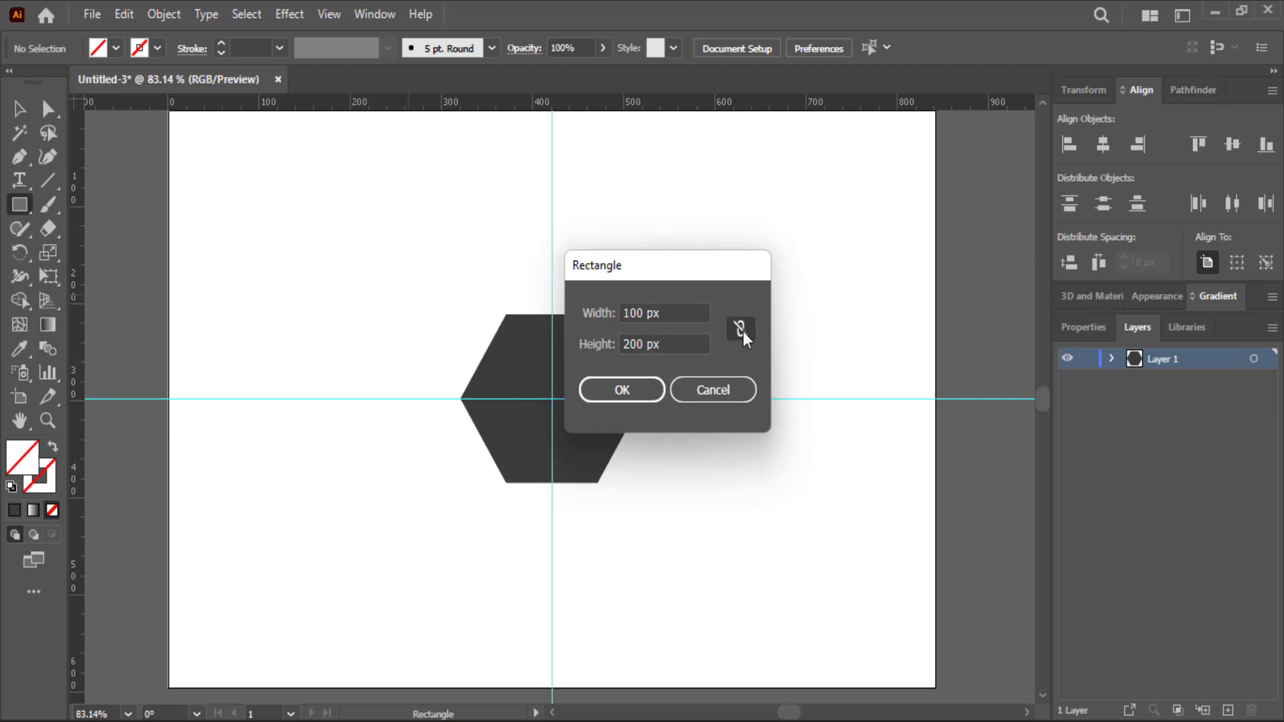
left_click(740, 329)
left_click(602, 348)
type("1")
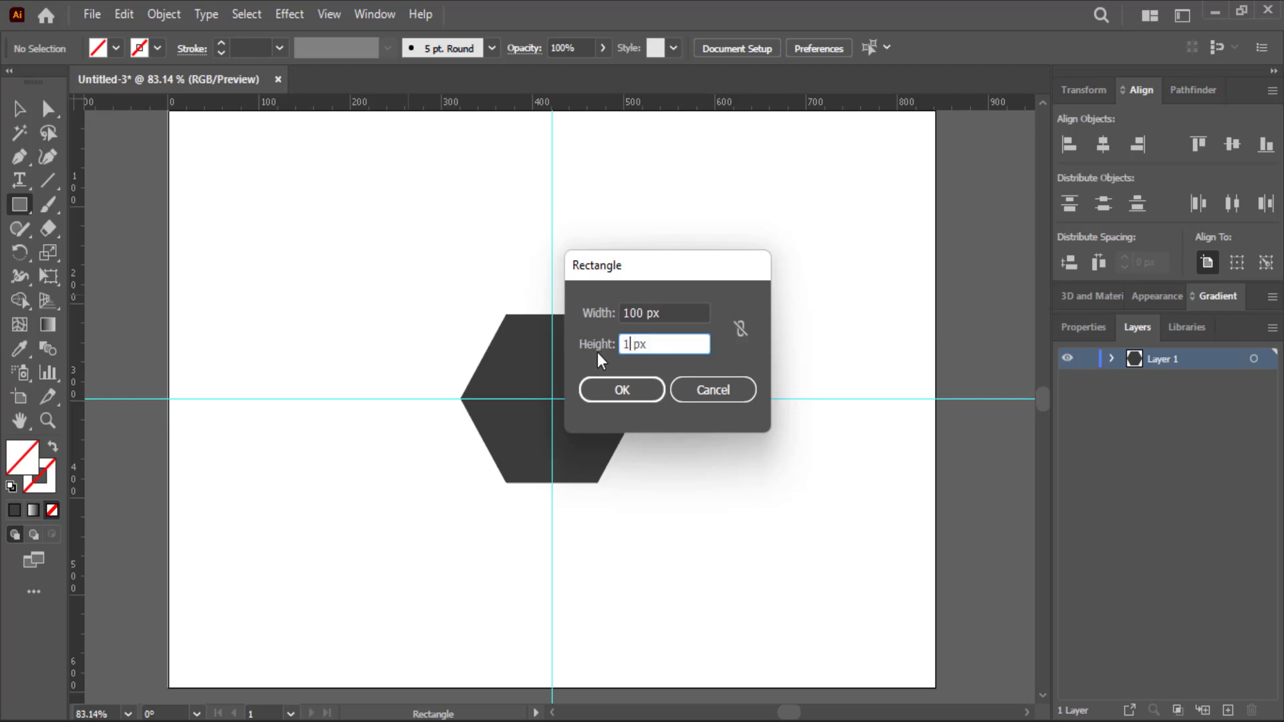
left_click(623, 391)
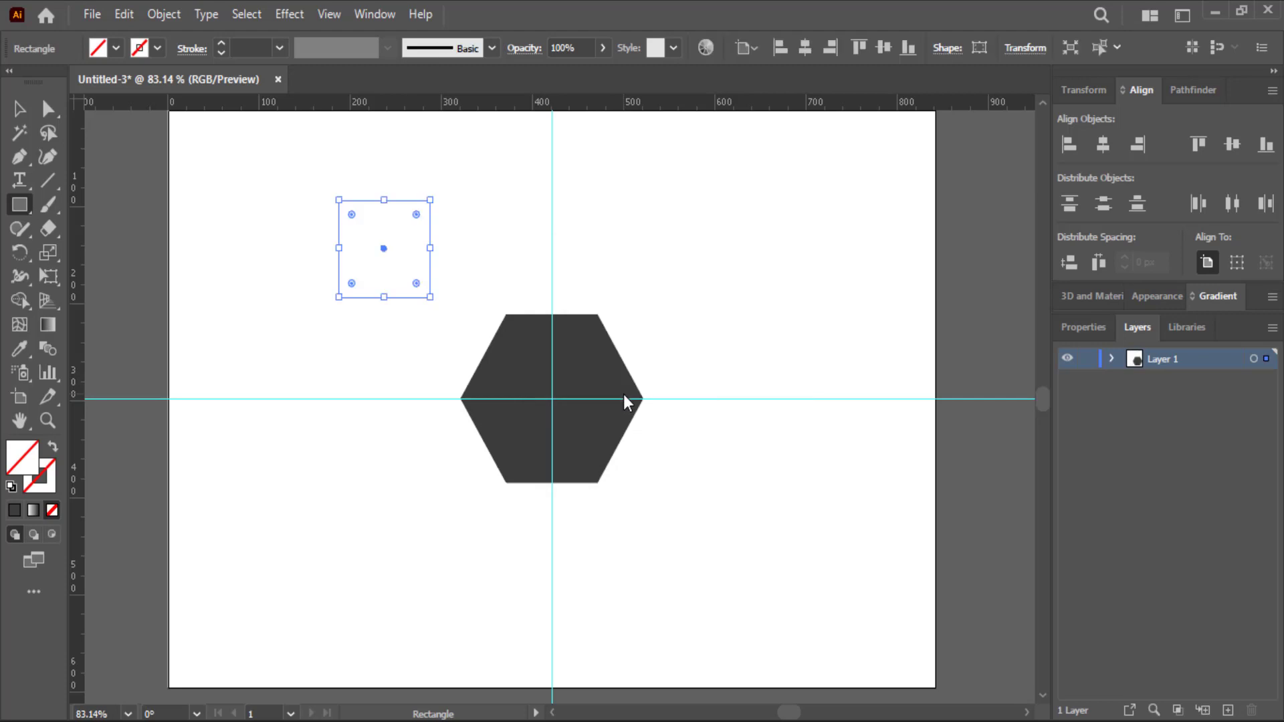
Fill the square near-black.
left_click(117, 48)
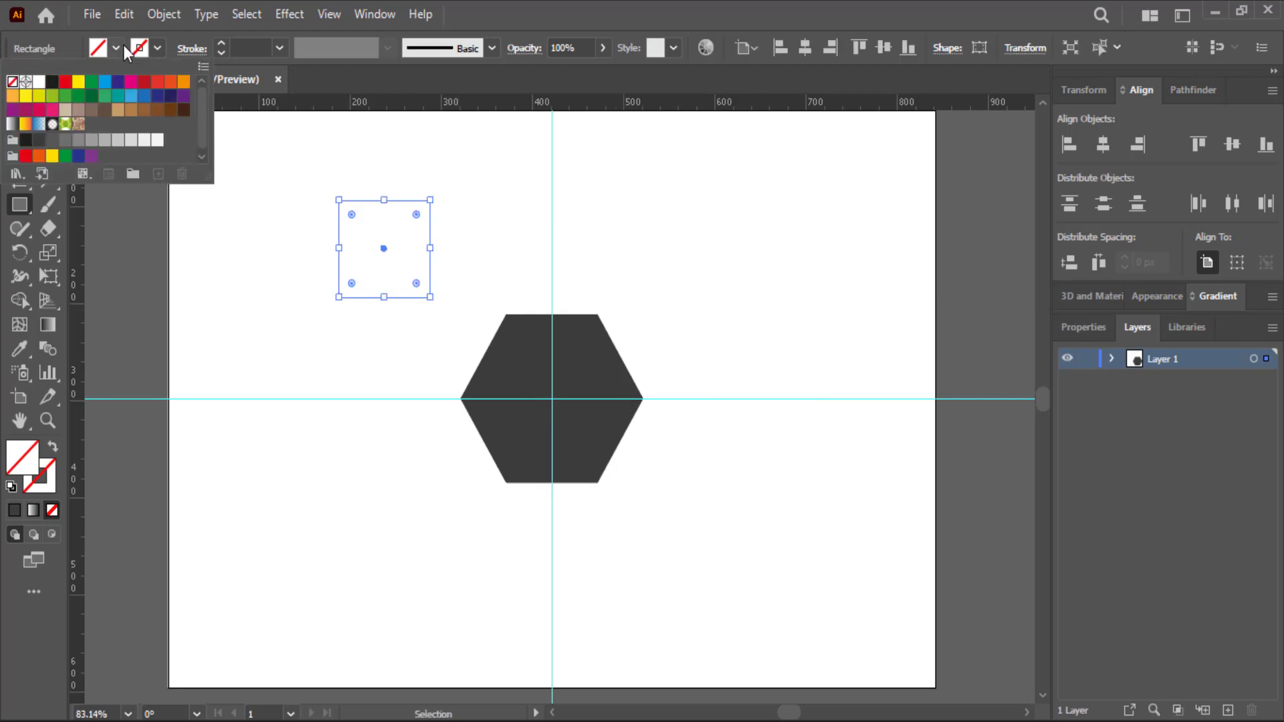
left_click(52, 140)
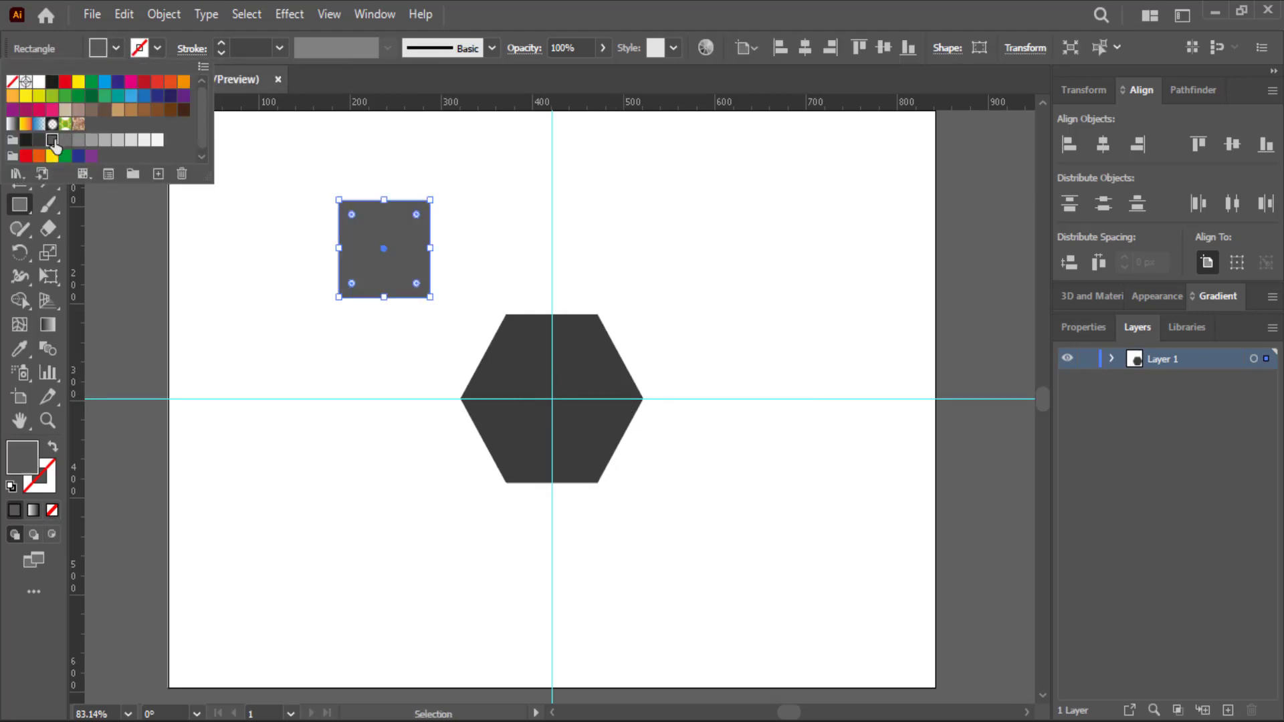
left_click(38, 143)
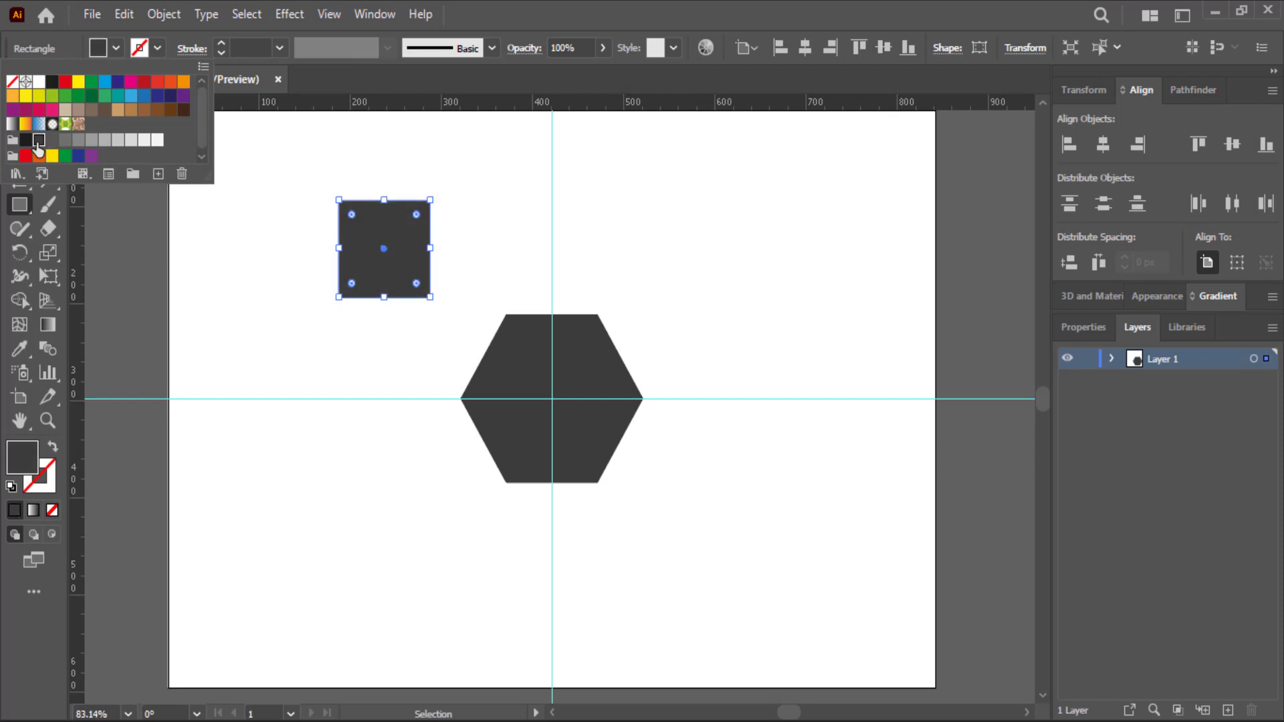
left_click(25, 142)
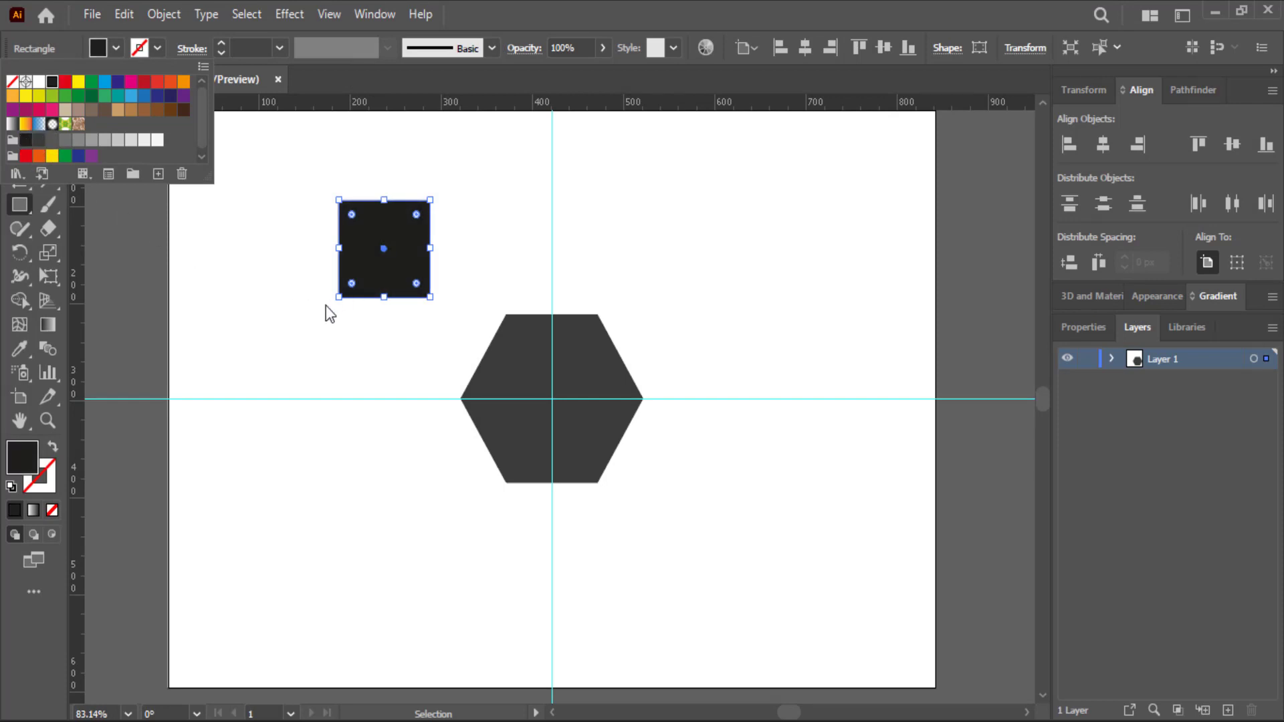
left_click(394, 277)
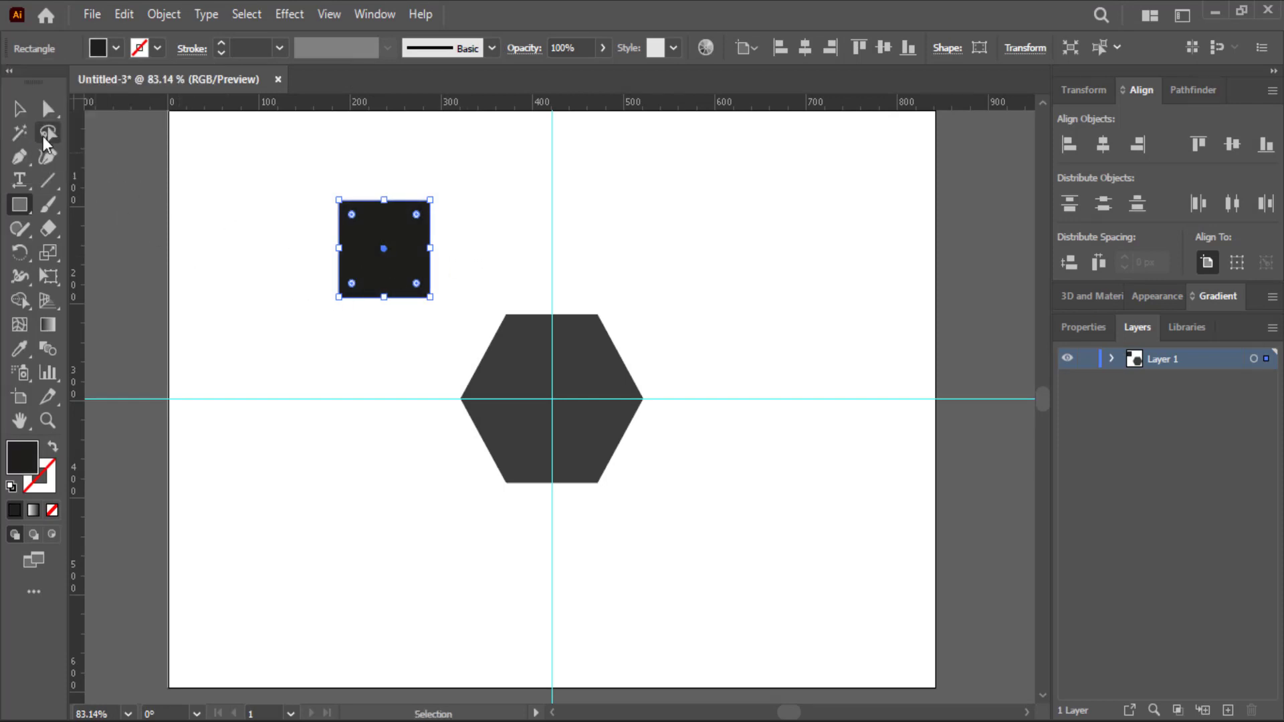
Move the square onto the hexagon's top edge, centred on the vertical guide.
left_click(19, 109)
left_click_drag(410, 266, 570, 277)
left_click(703, 275)
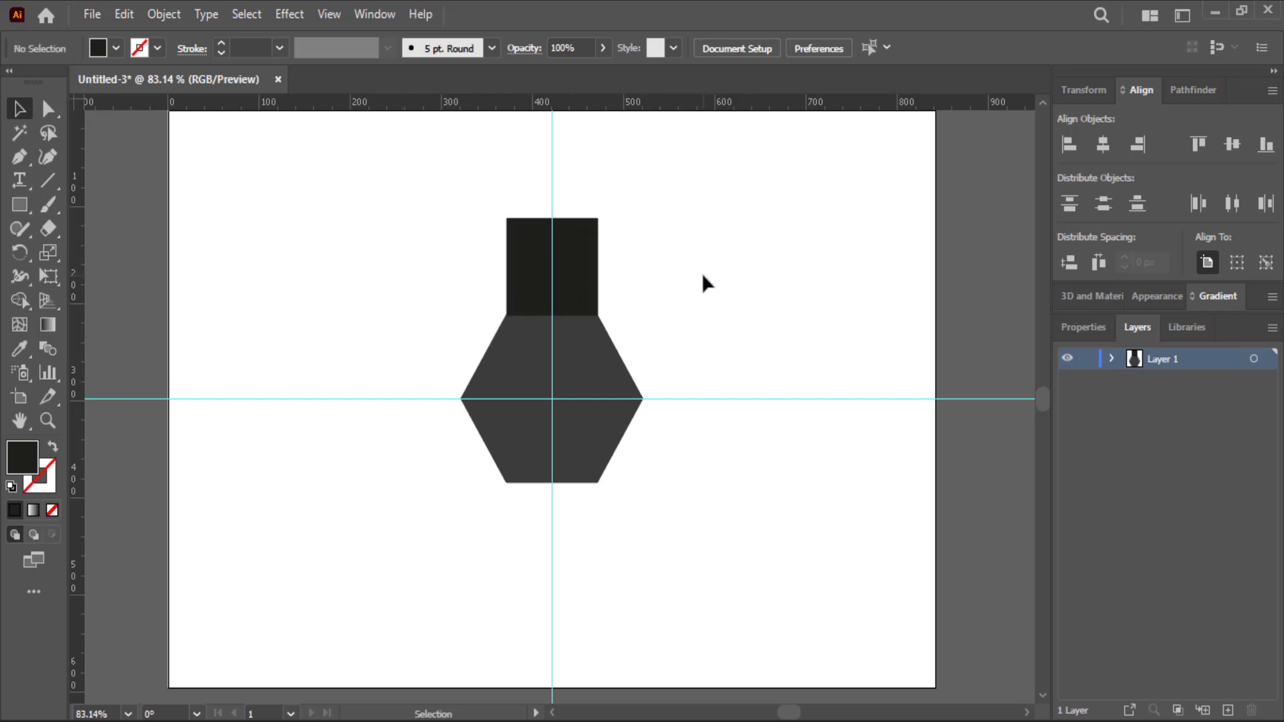
left_click(567, 296)
key("Up")
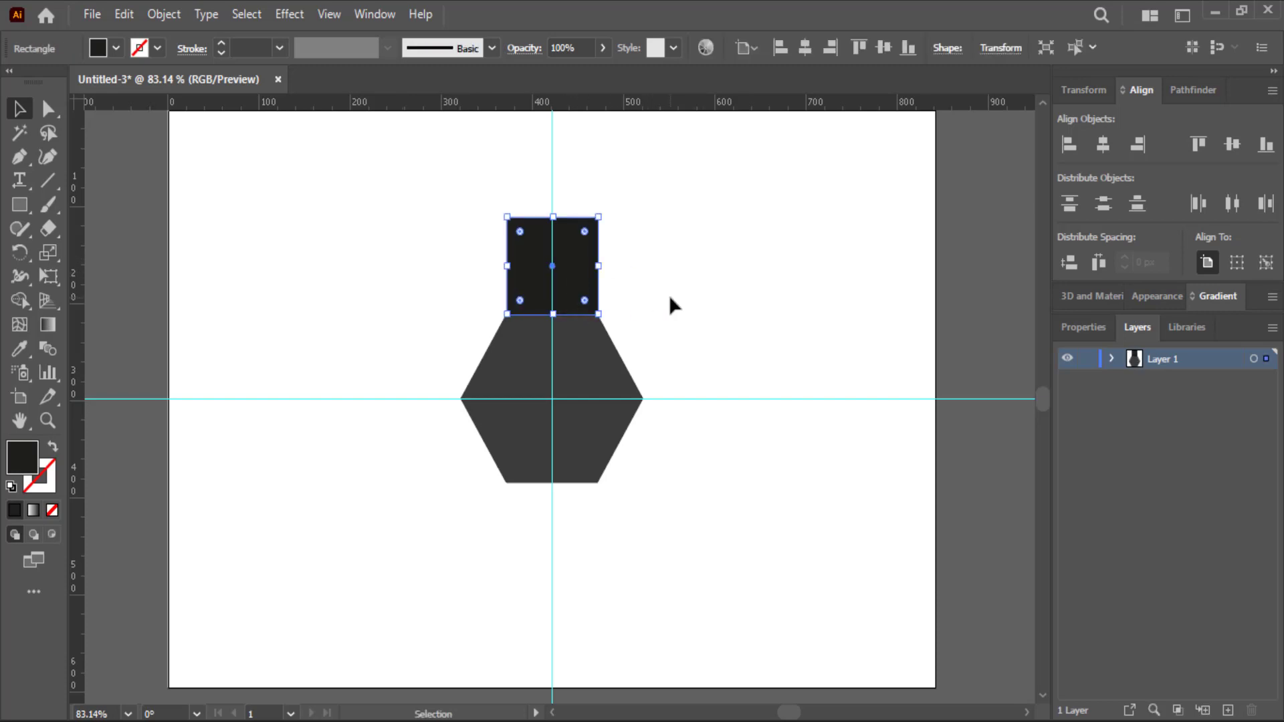
left_click(670, 298)
Zoom in and nudge the square left and down onto the hexagon's top edge.
key("ctrl+equal")
key("ctrl+equal")
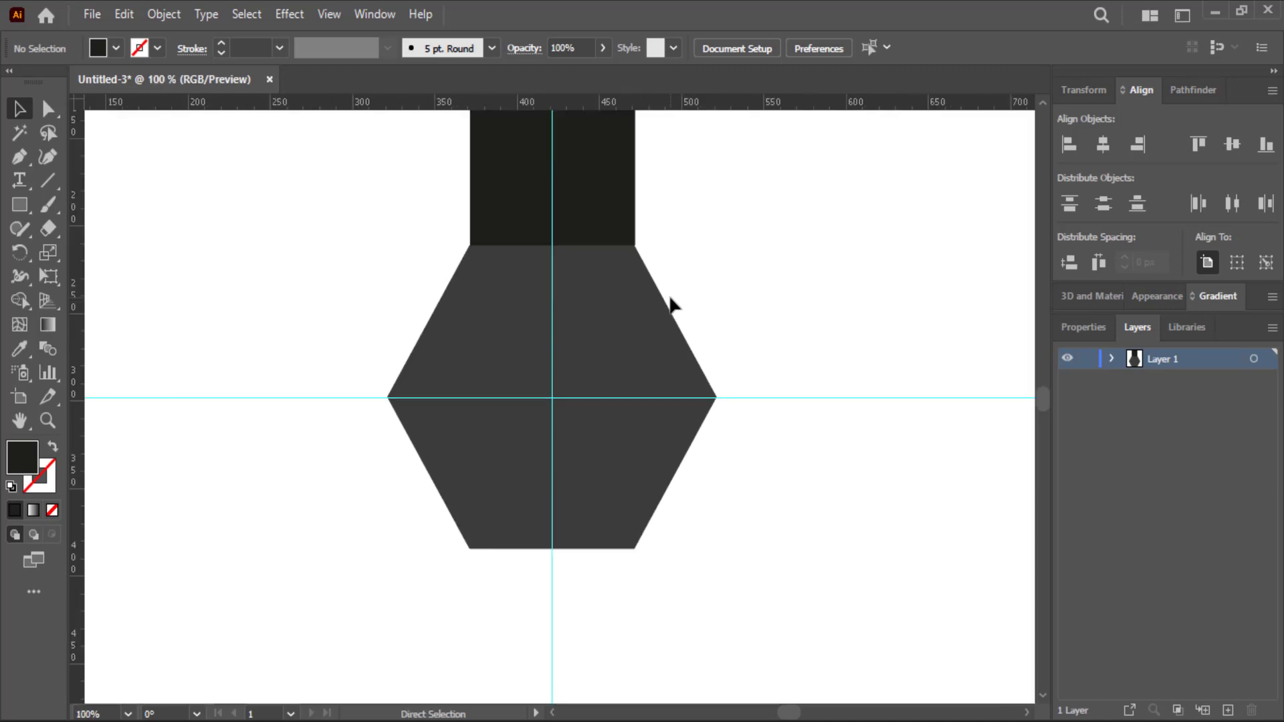
key("ctrl+equal")
scroll(673, 305, "up", 5)
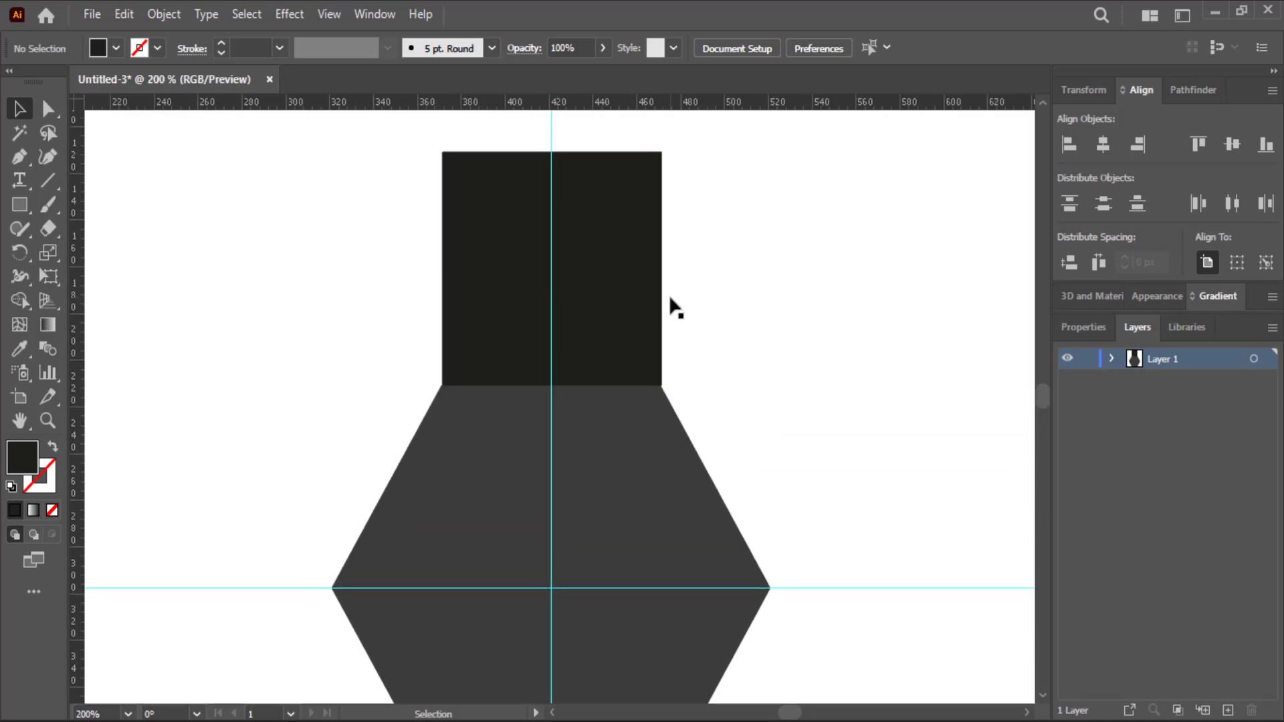
left_click(599, 335)
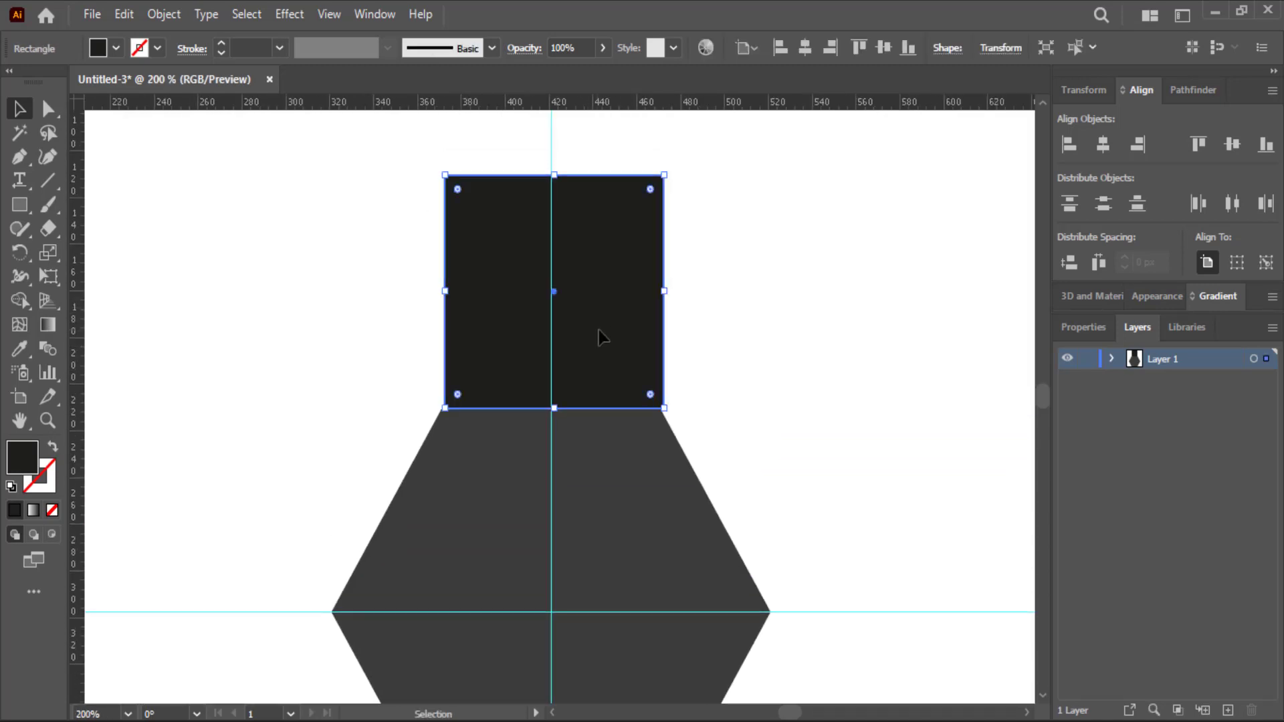
key("Left")
key("Left")
key("Down")
key("Down")
left_click(754, 329)
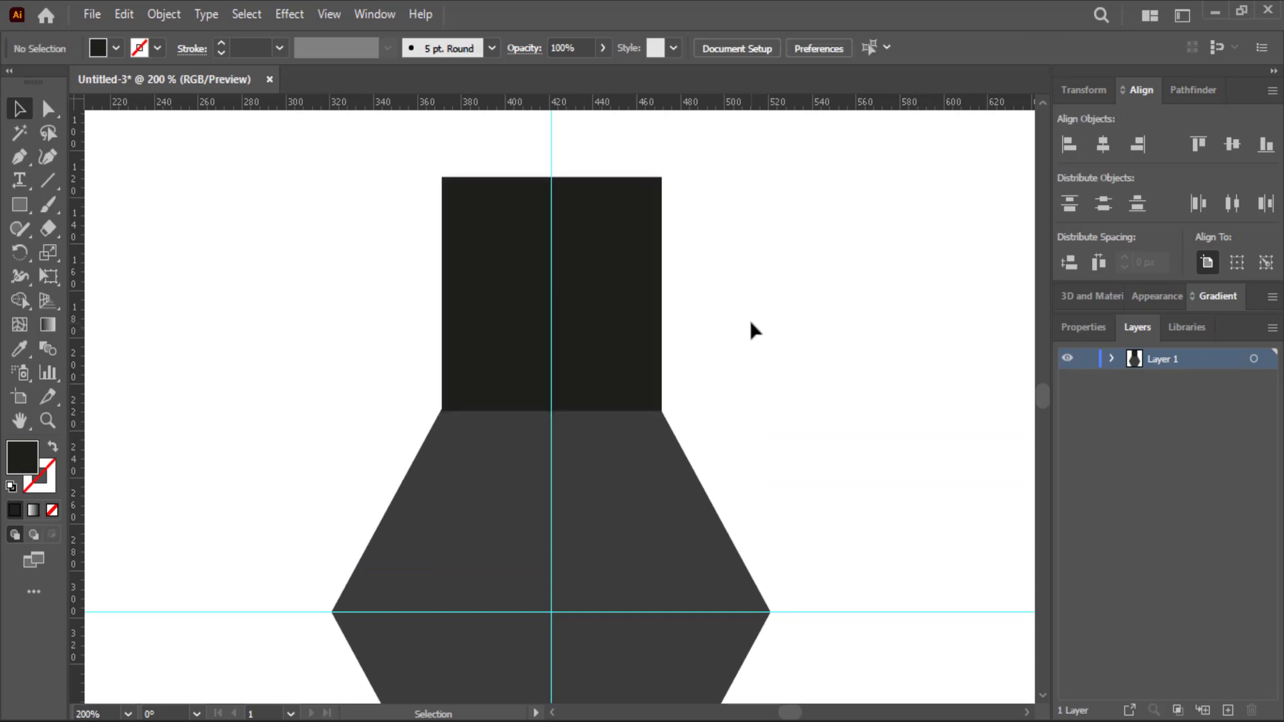
left_click(633, 333)
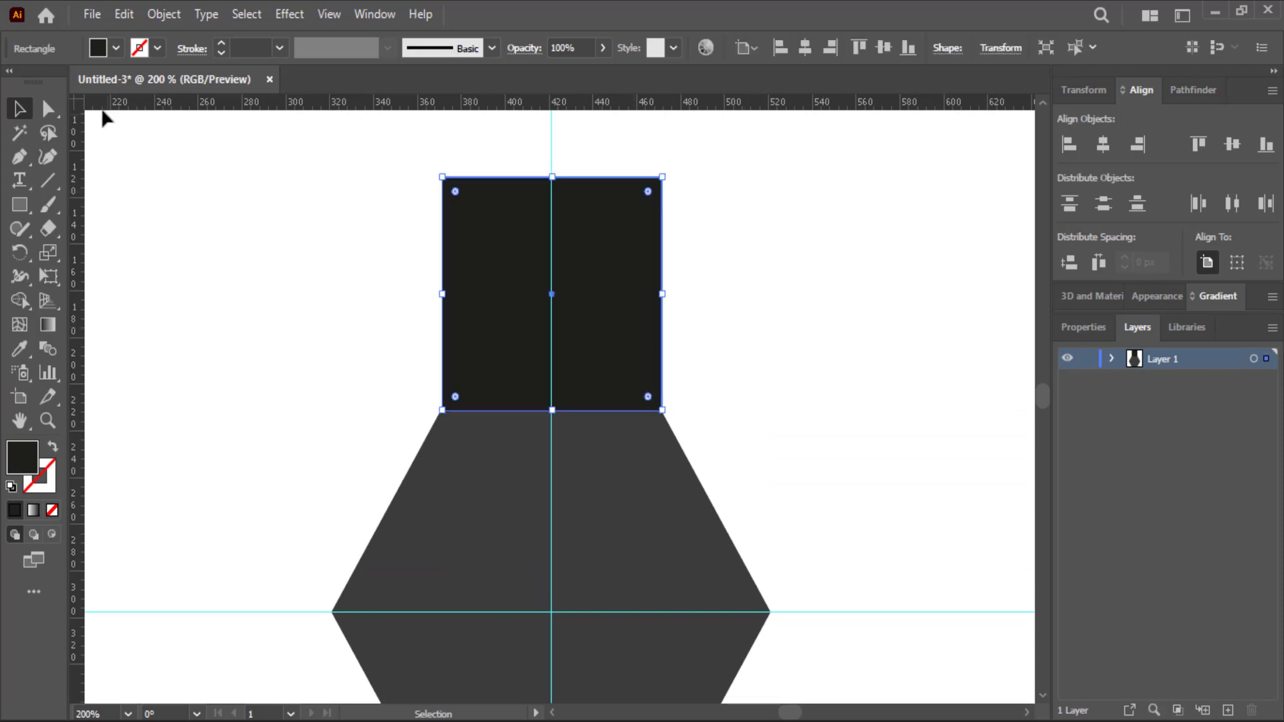
Drag both top corner anchors onto the vertical guide to form a triangle.
left_click(56, 111)
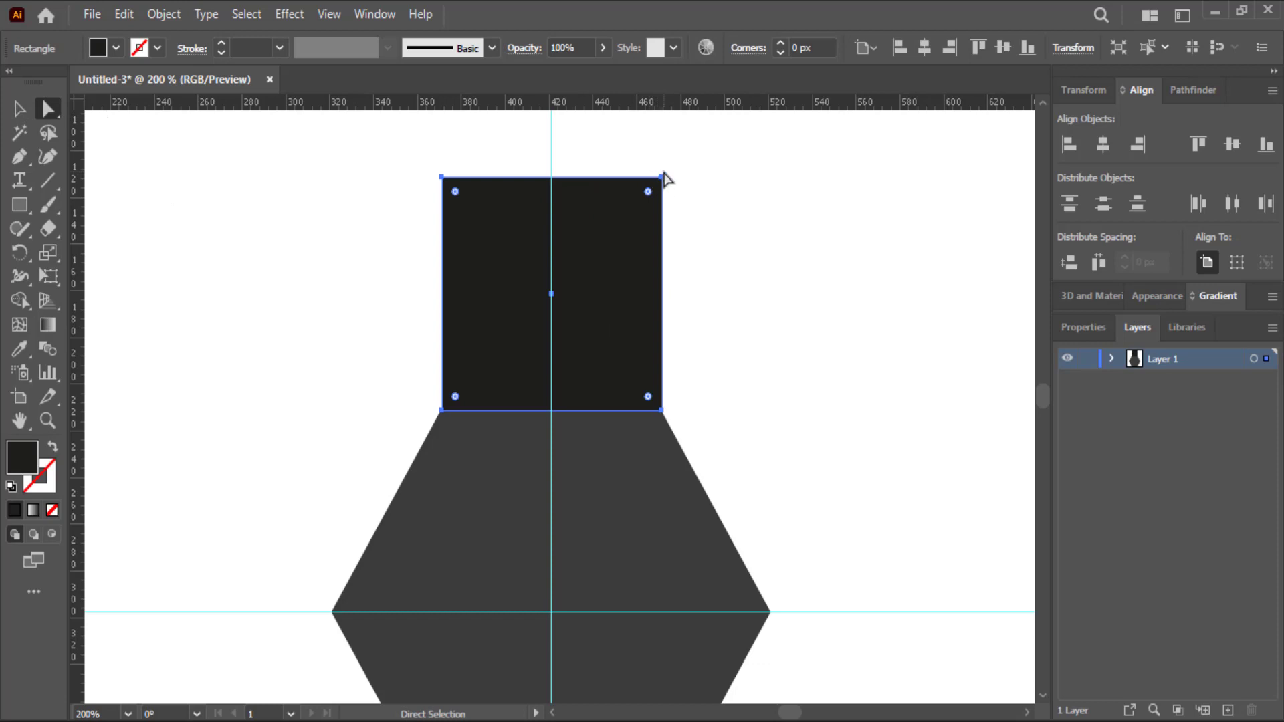
left_click(663, 178)
left_click_drag(662, 177, 594, 178)
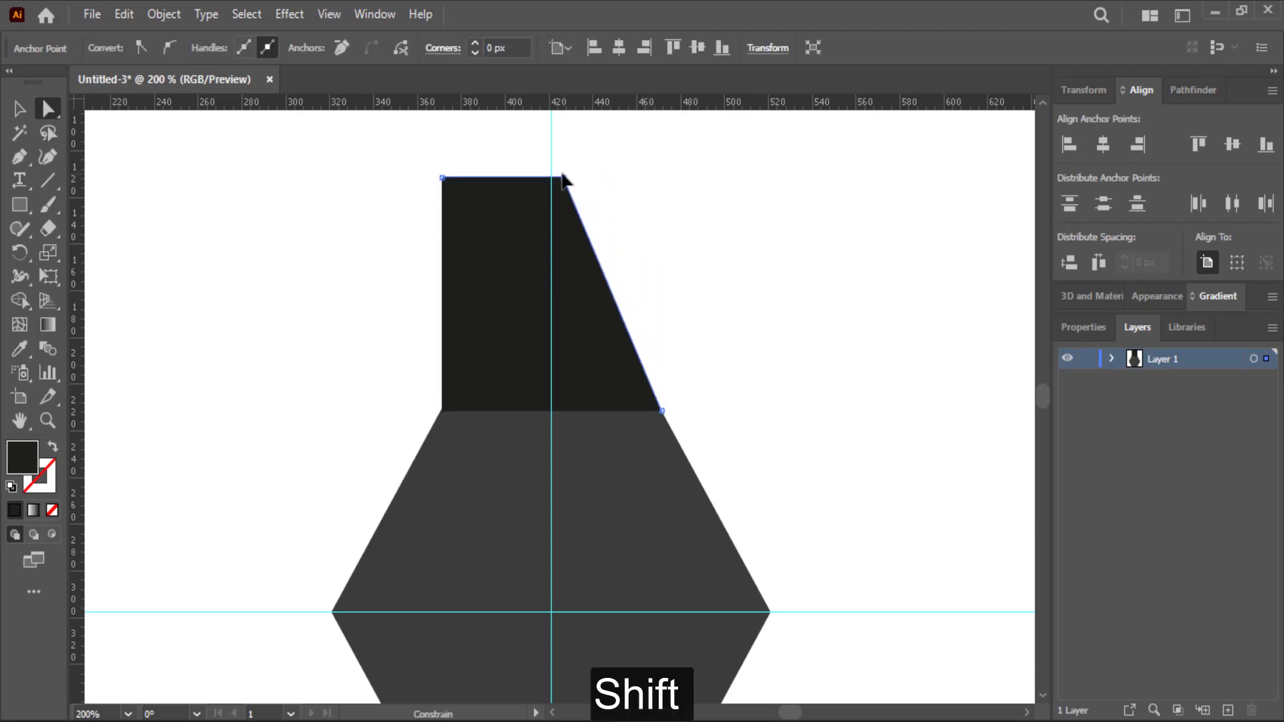
left_click_drag(594, 178, 551, 178)
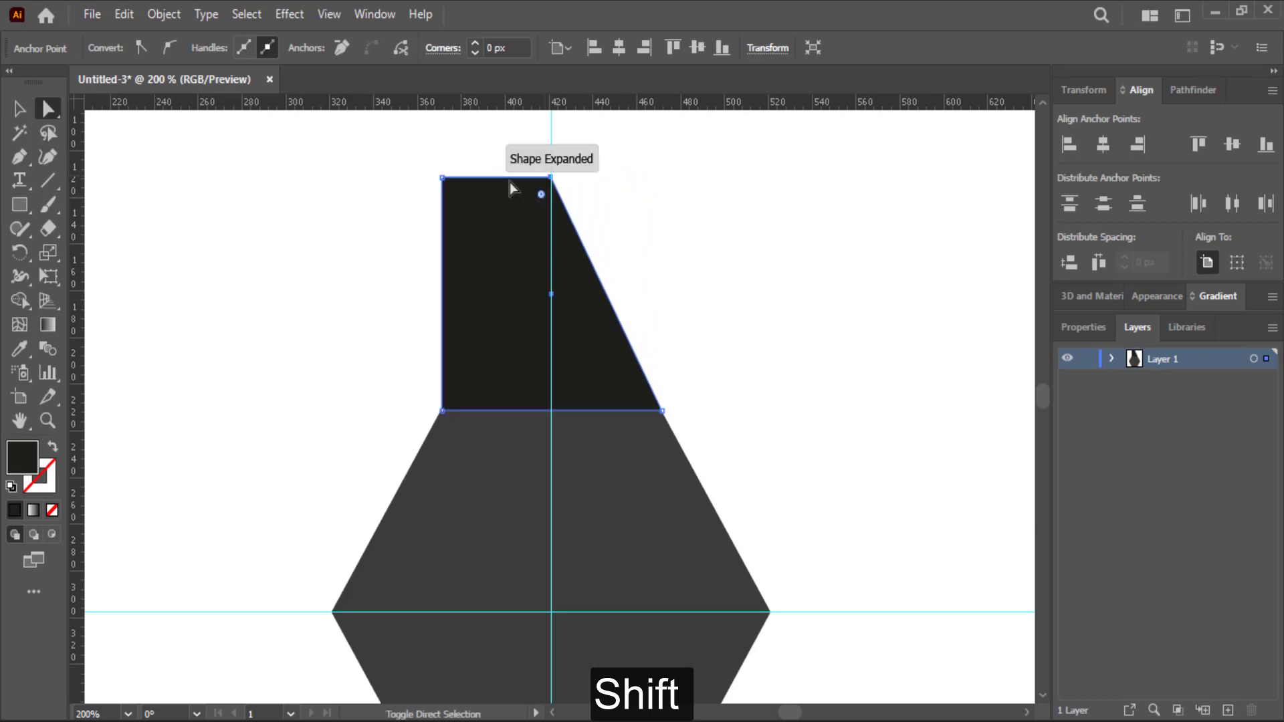
left_click(446, 178, "shift")
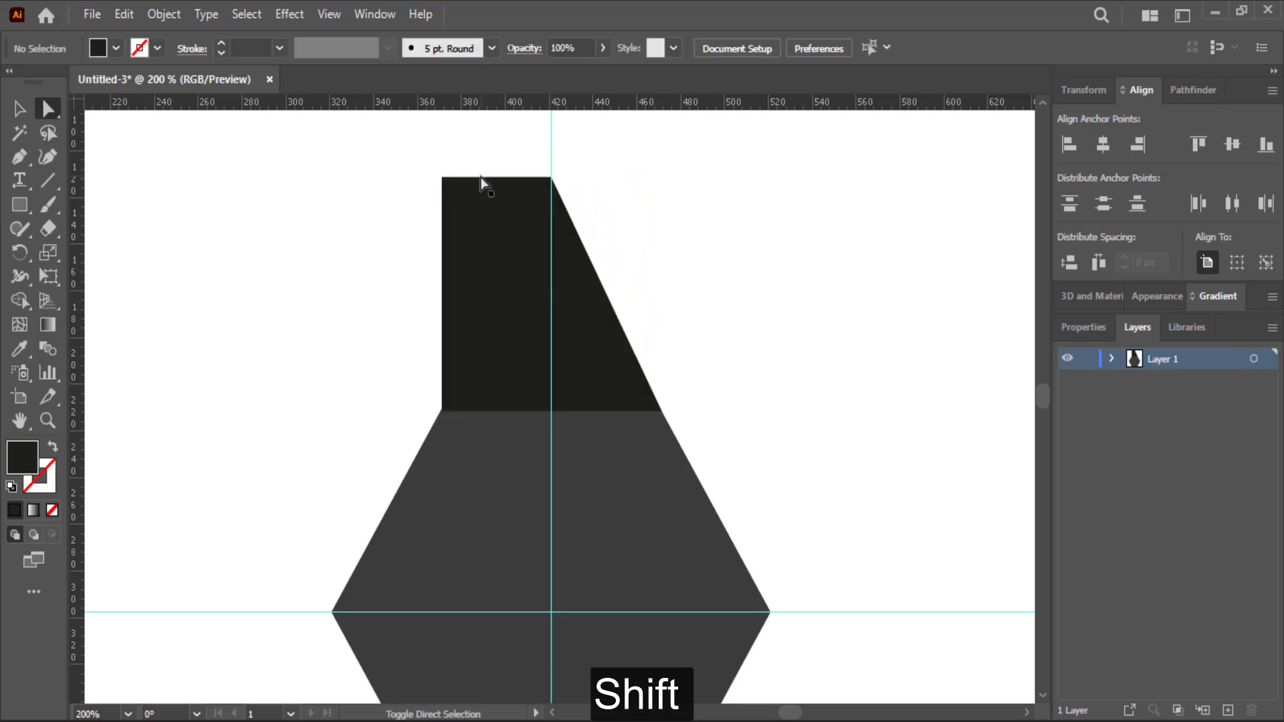
left_click(448, 182)
left_click(443, 178)
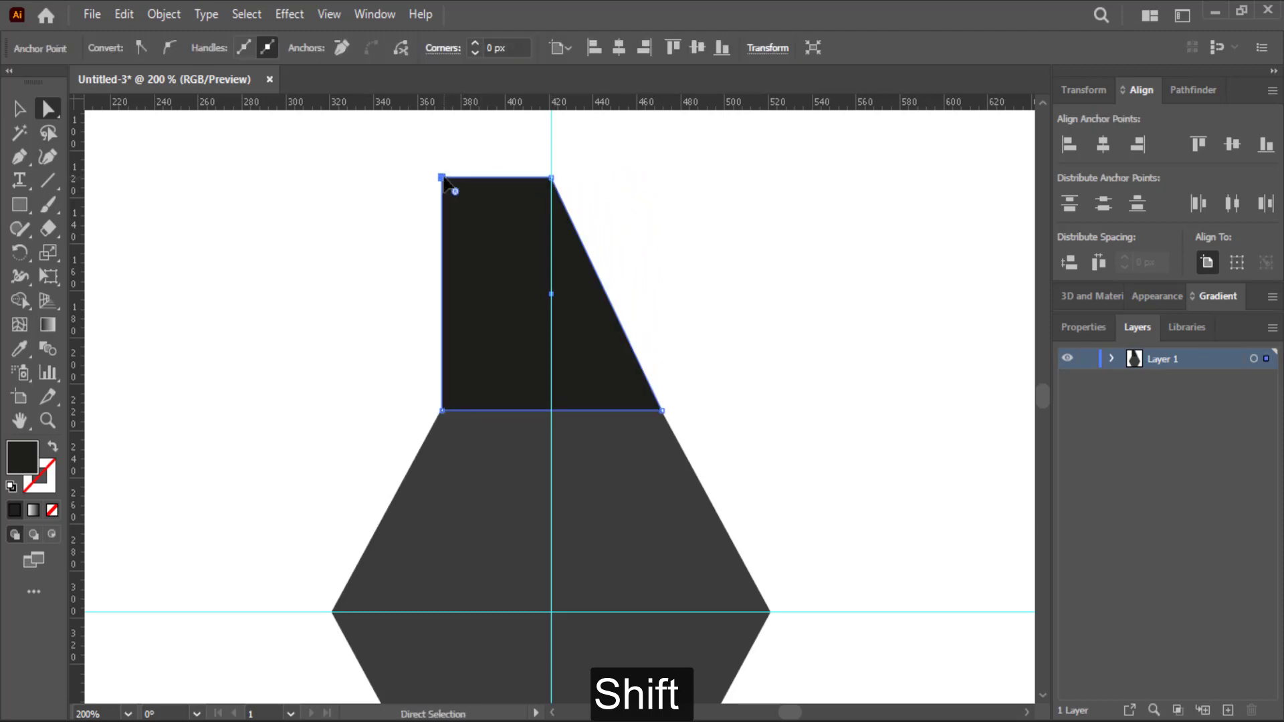
left_click_drag(443, 178, 552, 179)
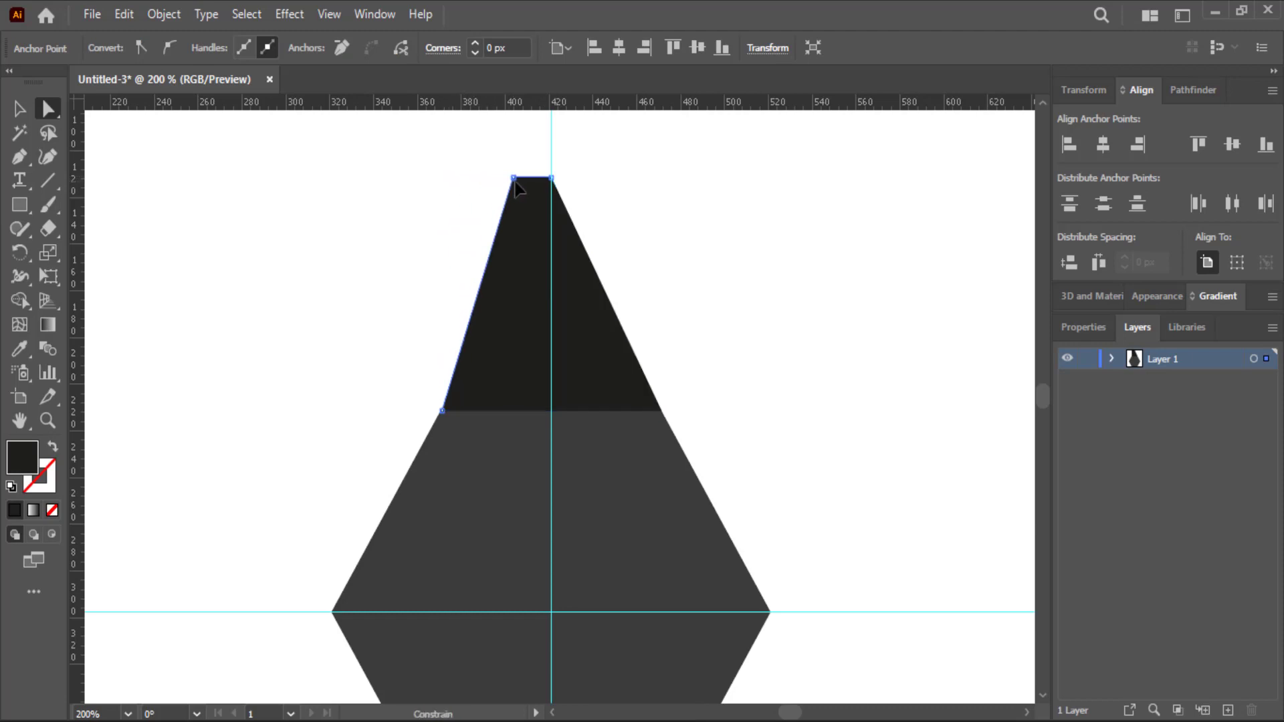
left_click(664, 195)
left_click(614, 356)
Make a 60° rotated copy of the triangle pivoting on the hexagon's left vertex.
scroll(609, 349, "down", 1)
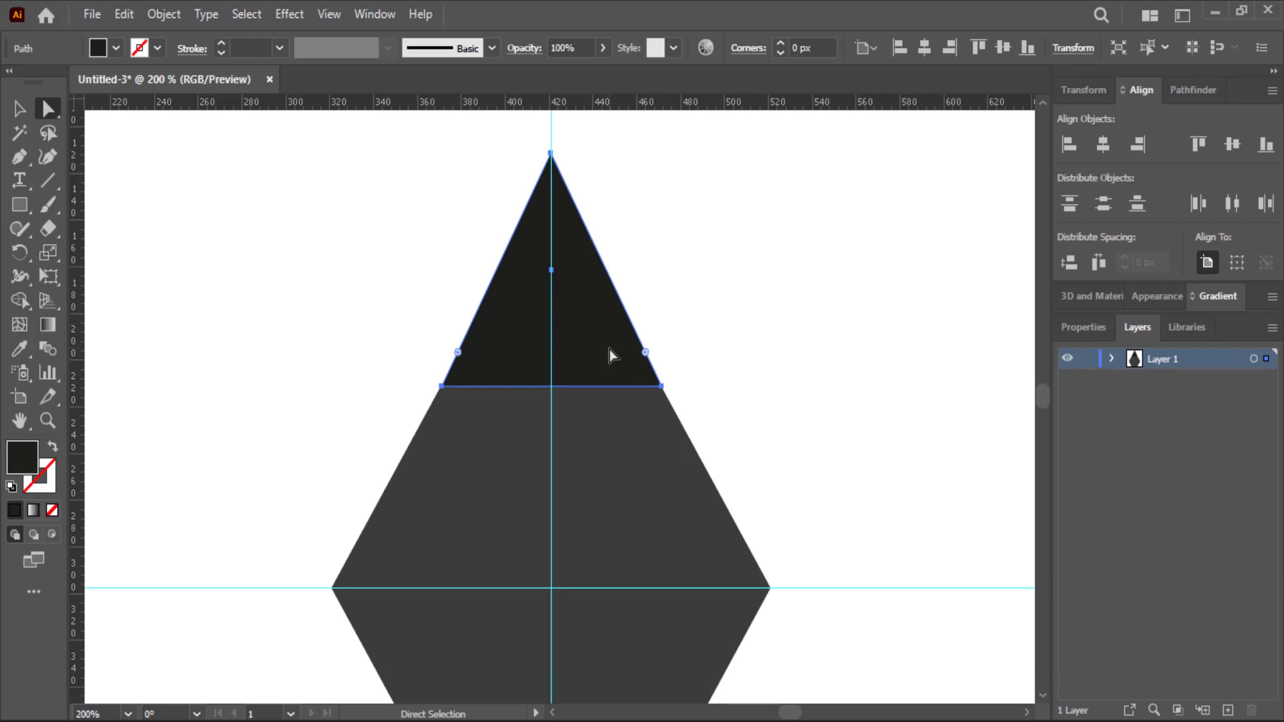
scroll(609, 349, "down", 3)
key("v")
left_click(681, 189)
scroll(681, 189, "up", 2)
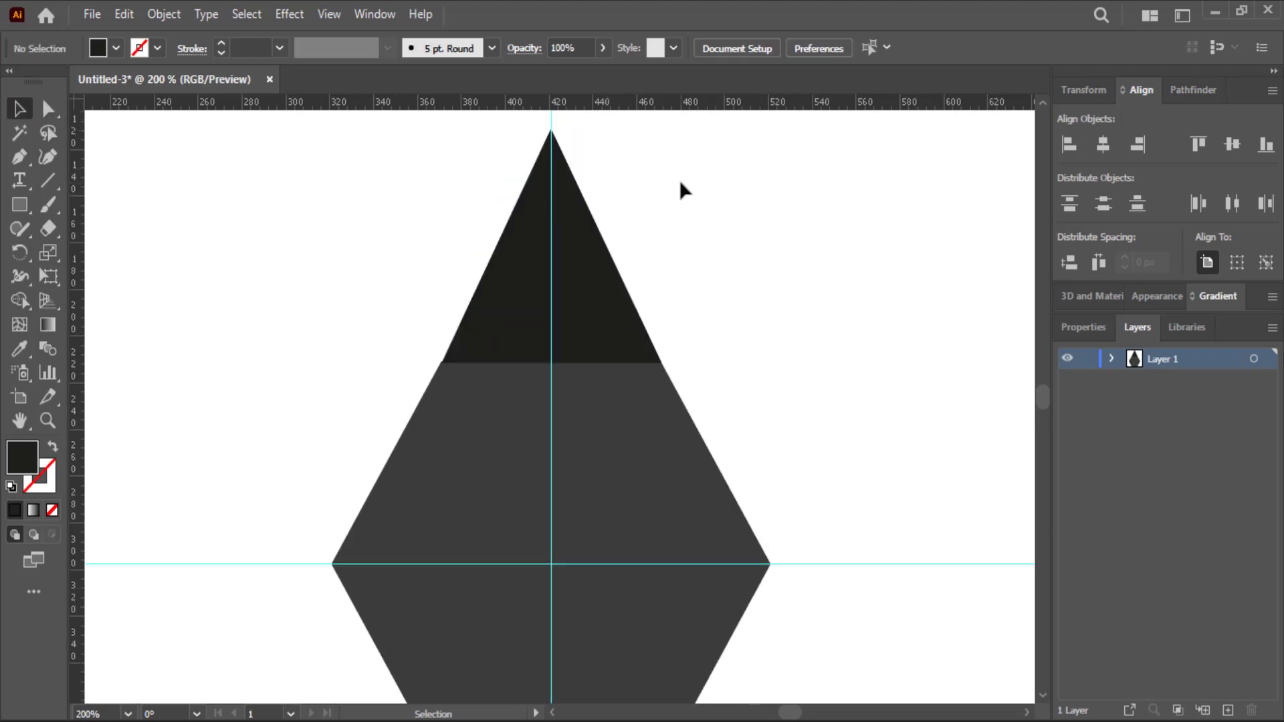
left_click(616, 281)
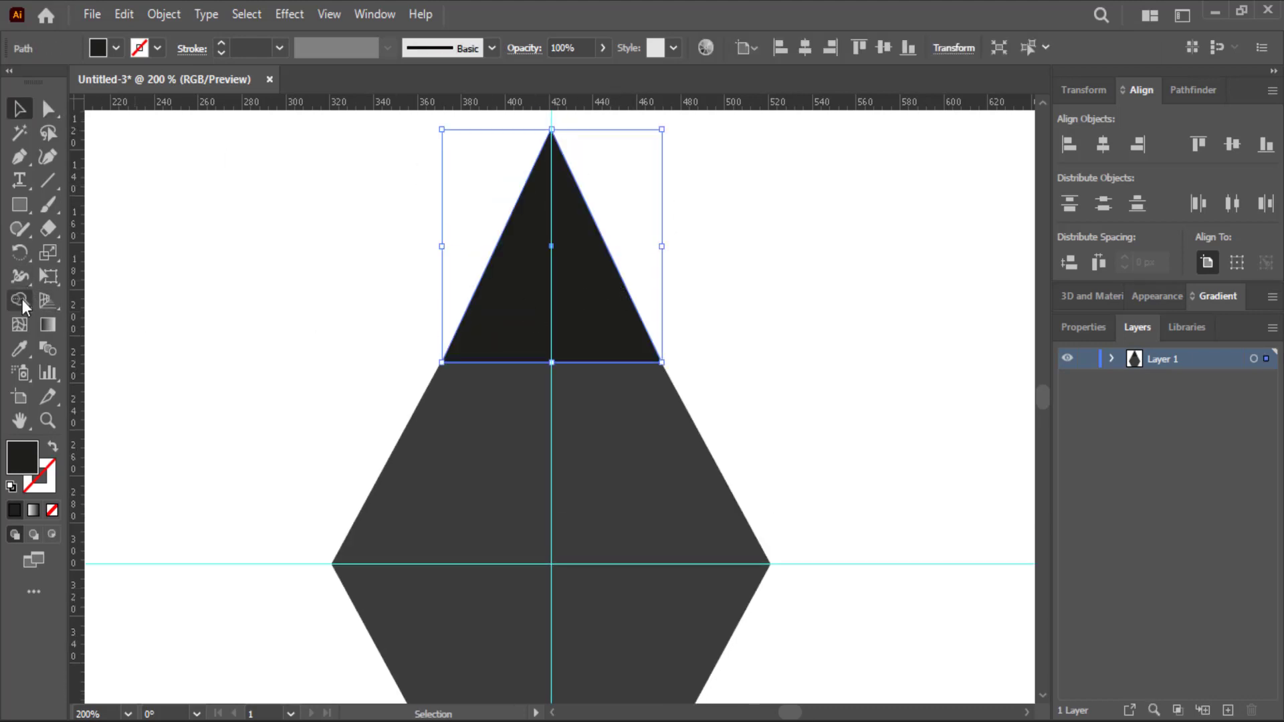
left_click(19, 253)
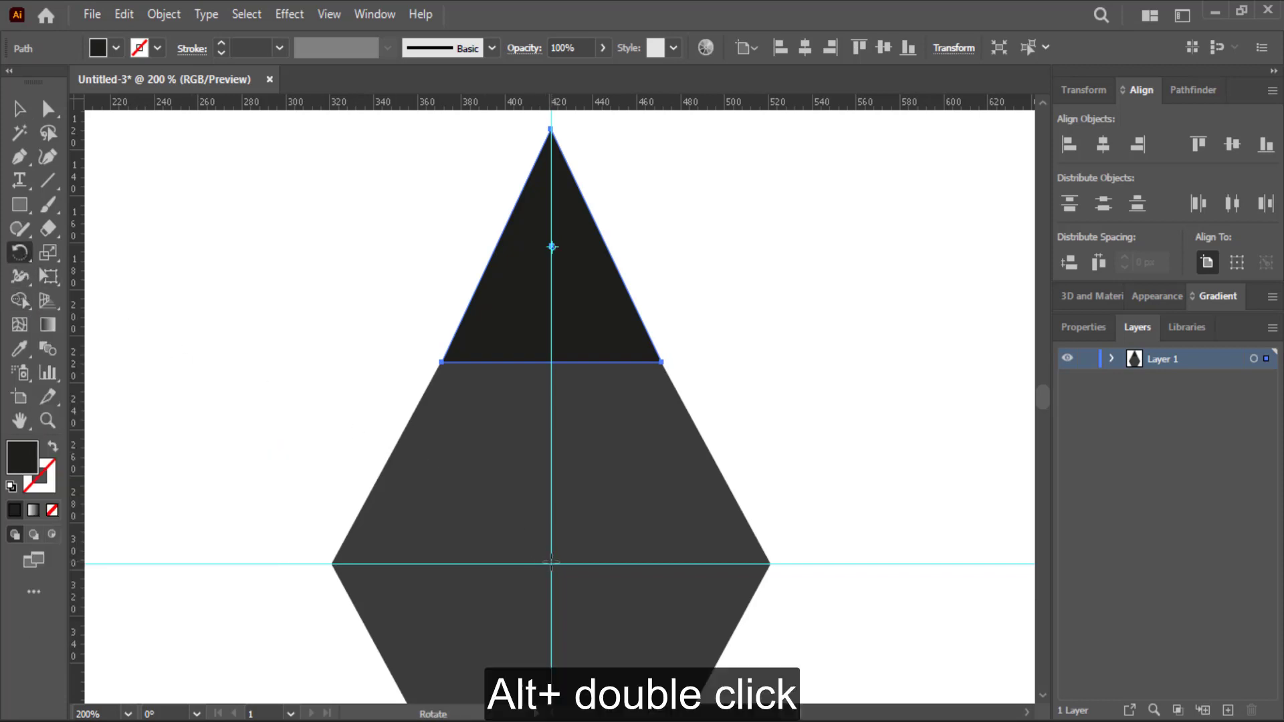
left_click(332, 564, "alt")
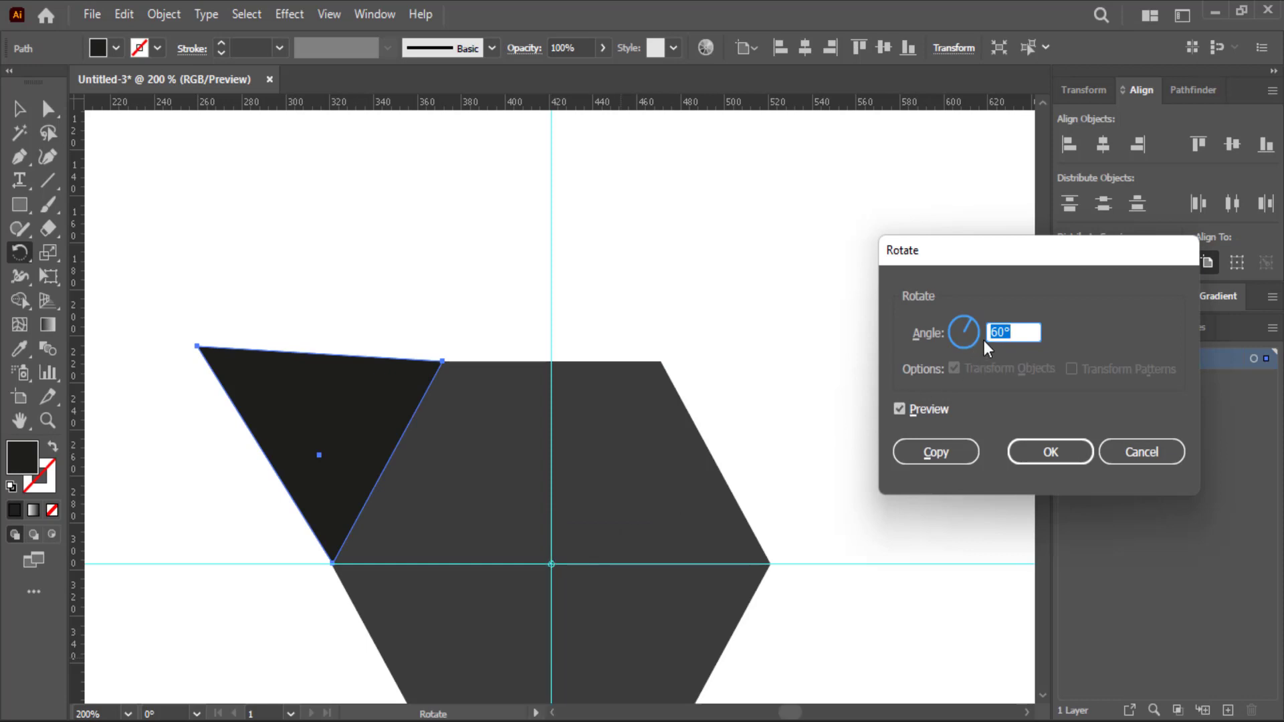
left_click(937, 461)
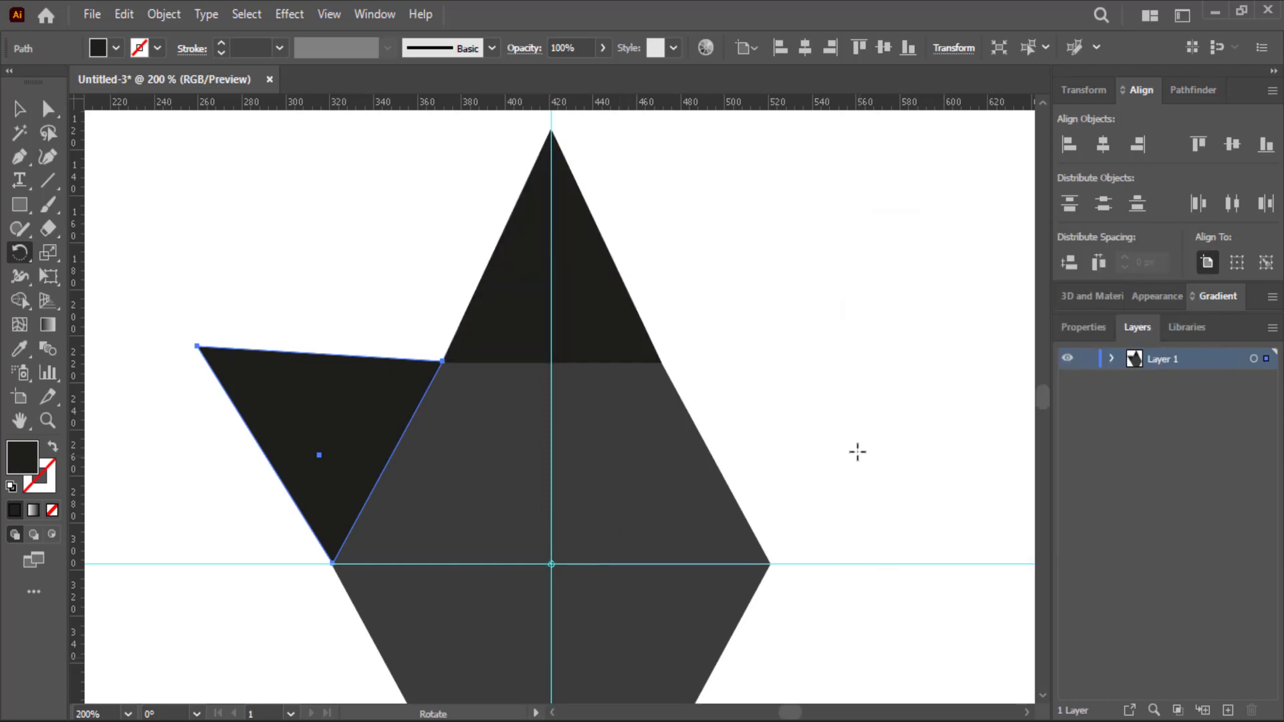
Repeat the rotated copy with Ctrl+D to complete the six-pointed star, then zoom out.
scroll(857, 442, "down", 3)
key("ctrl+d")
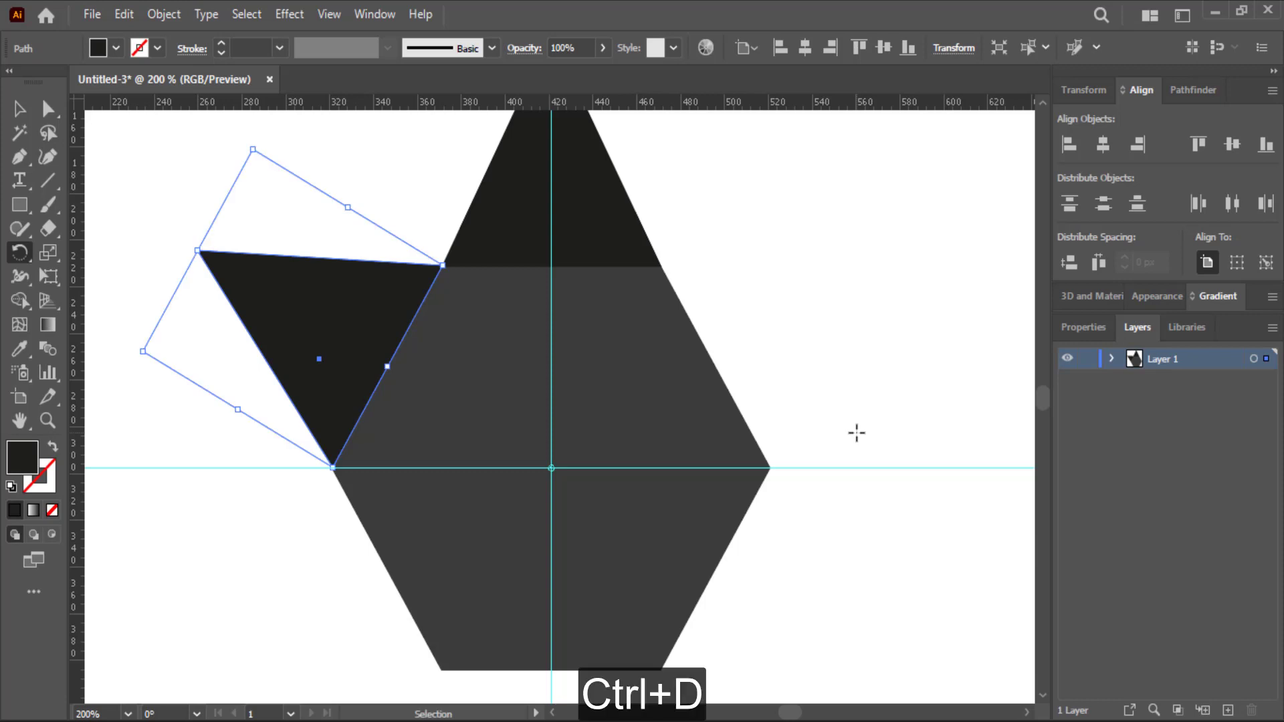
key("ctrl+d")
key("ctrl+d")
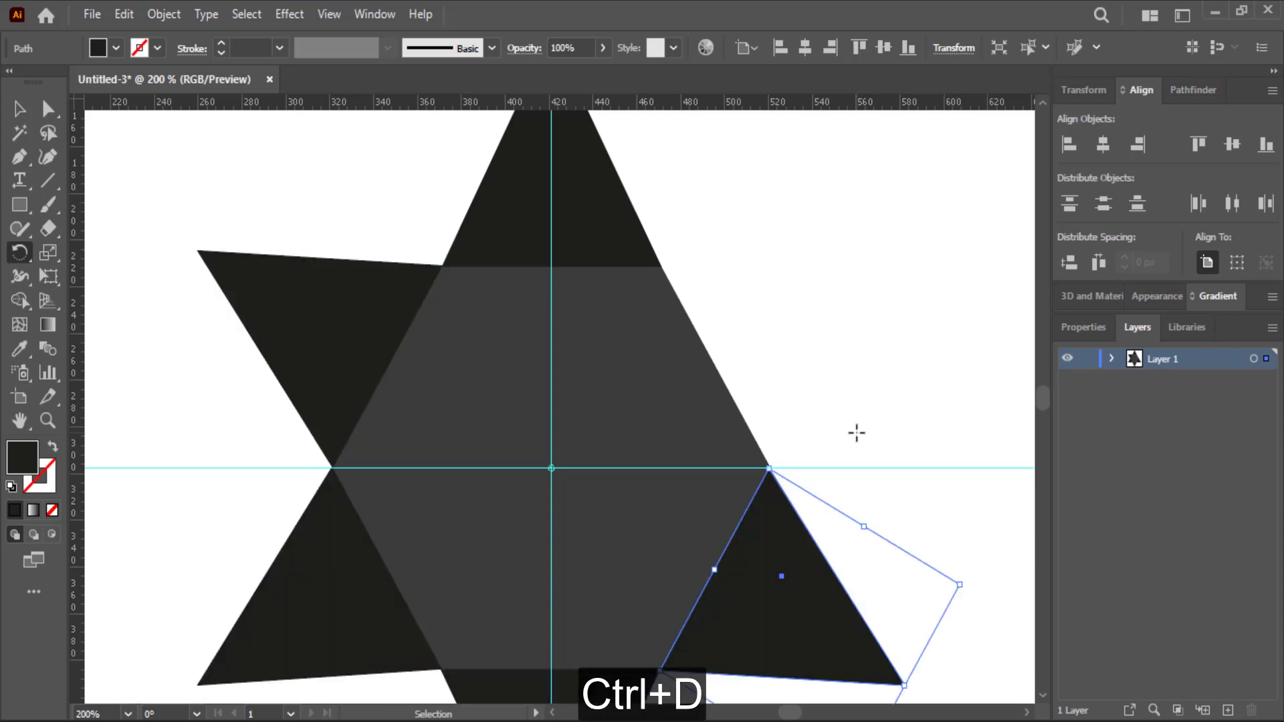
key("ctrl+d")
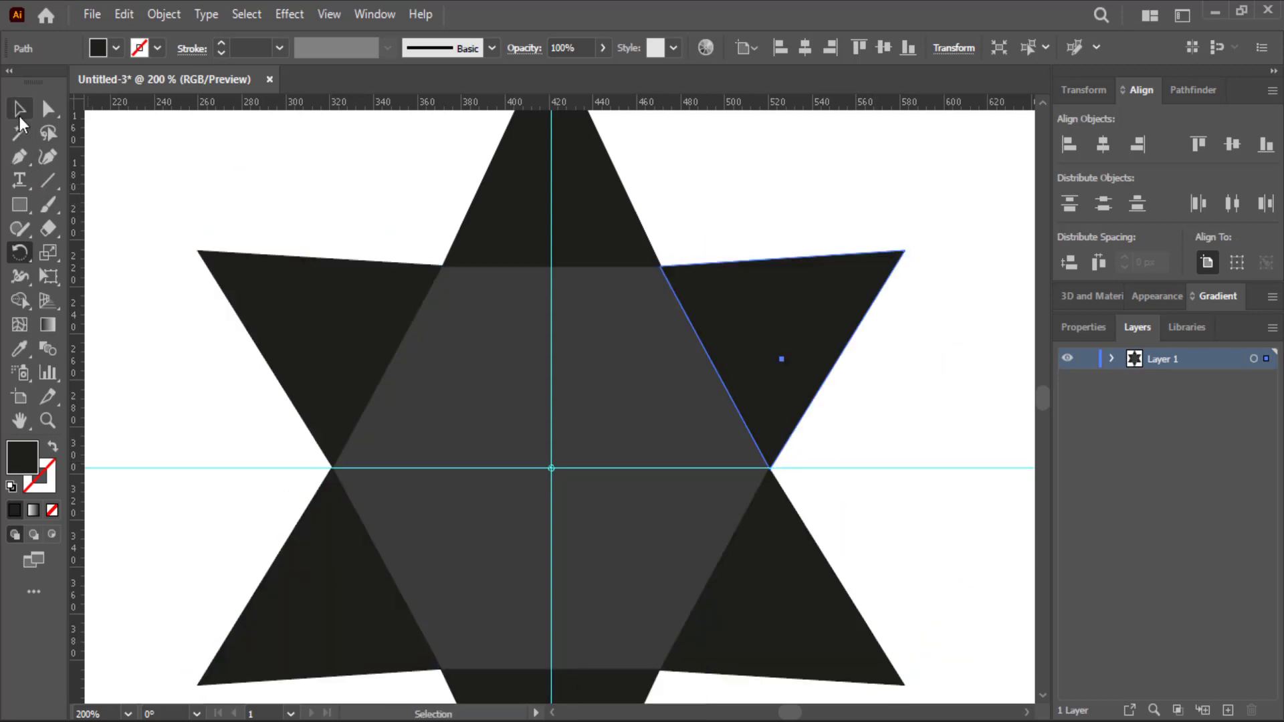
left_click(19, 108)
left_click(151, 130)
key("ctrl+minus")
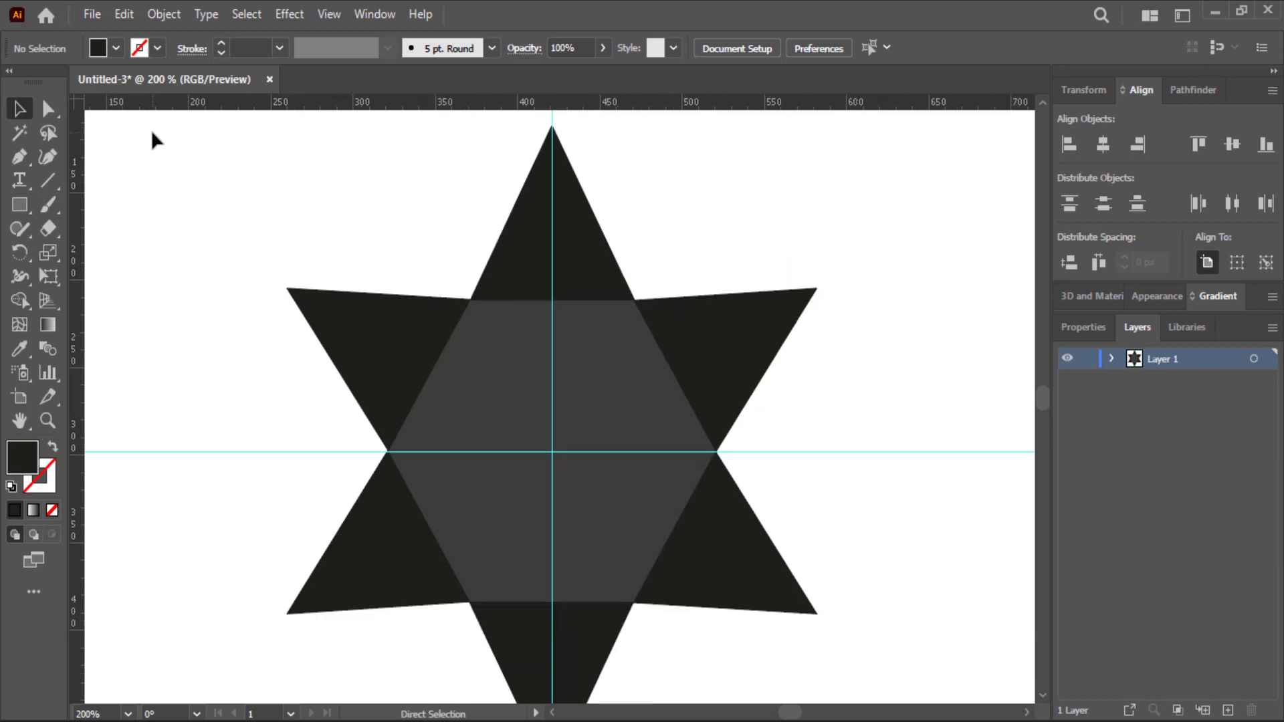
key("ctrl+minus")
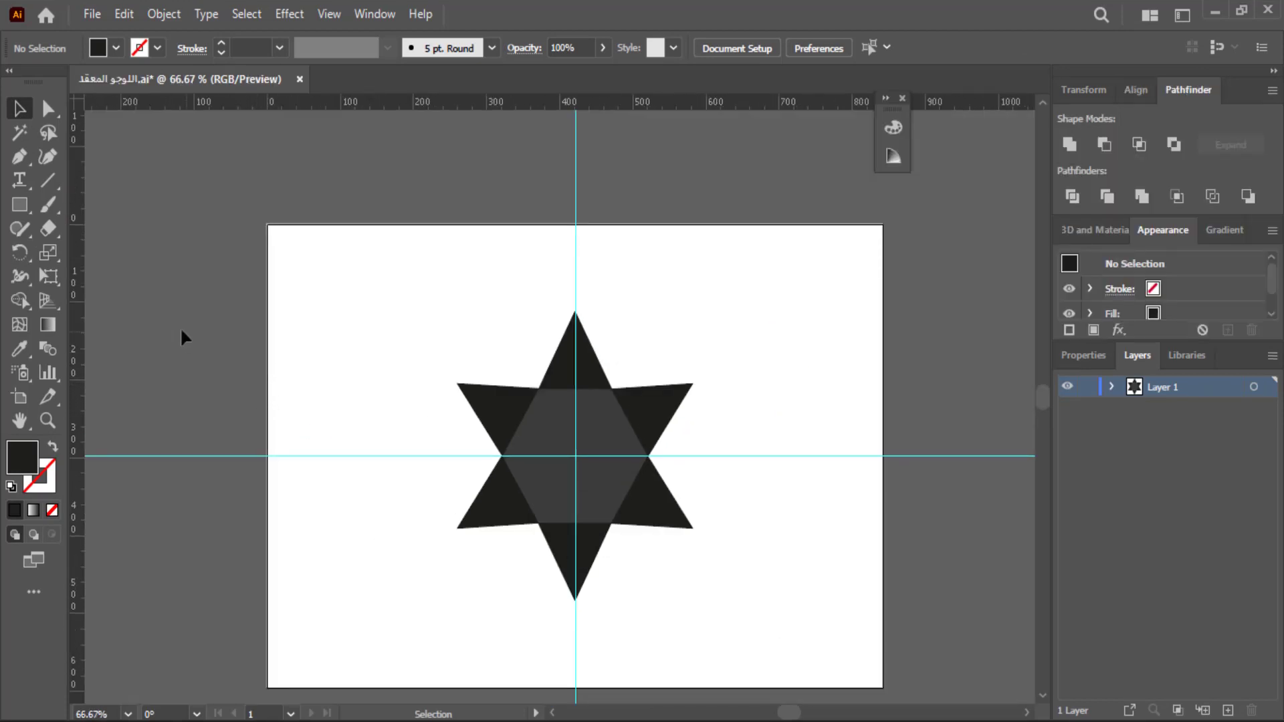
Reflect a copy of the star's top triangle across the horizontal axis at its apex.
left_click(588, 369)
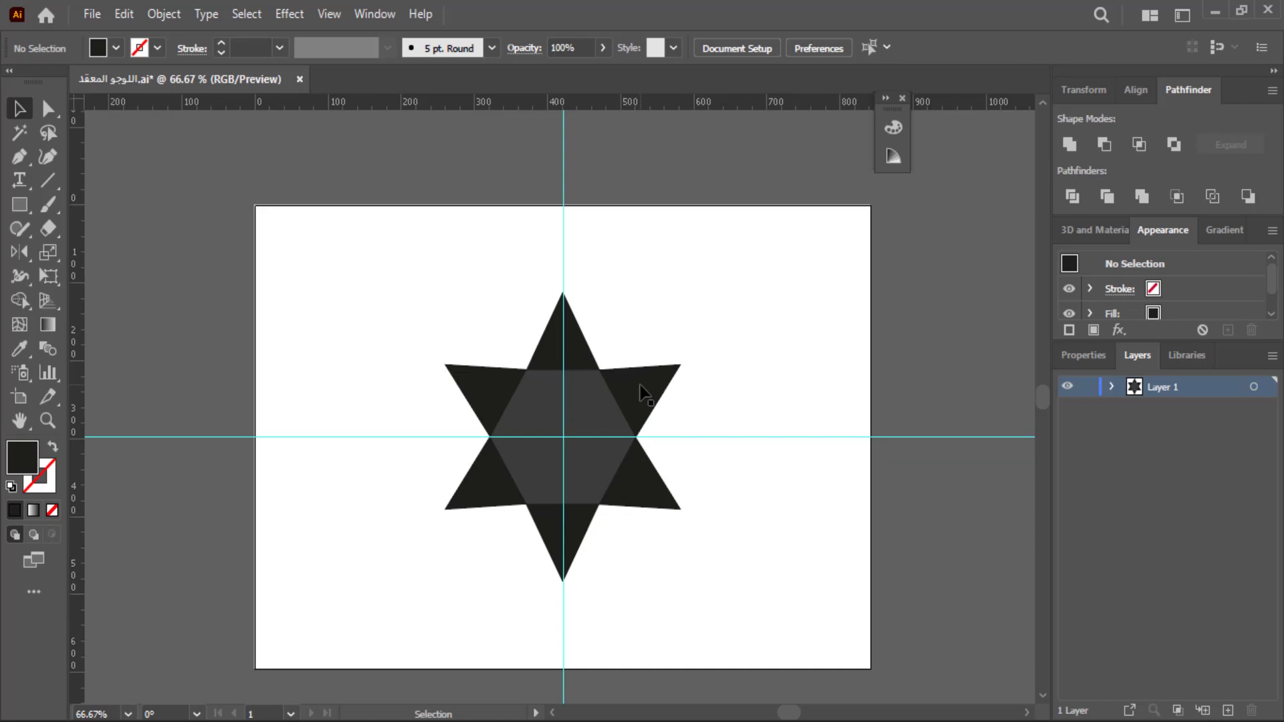
key("ctrl+plus")
key("ctrl+plus")
scroll(646, 395, "up", 1)
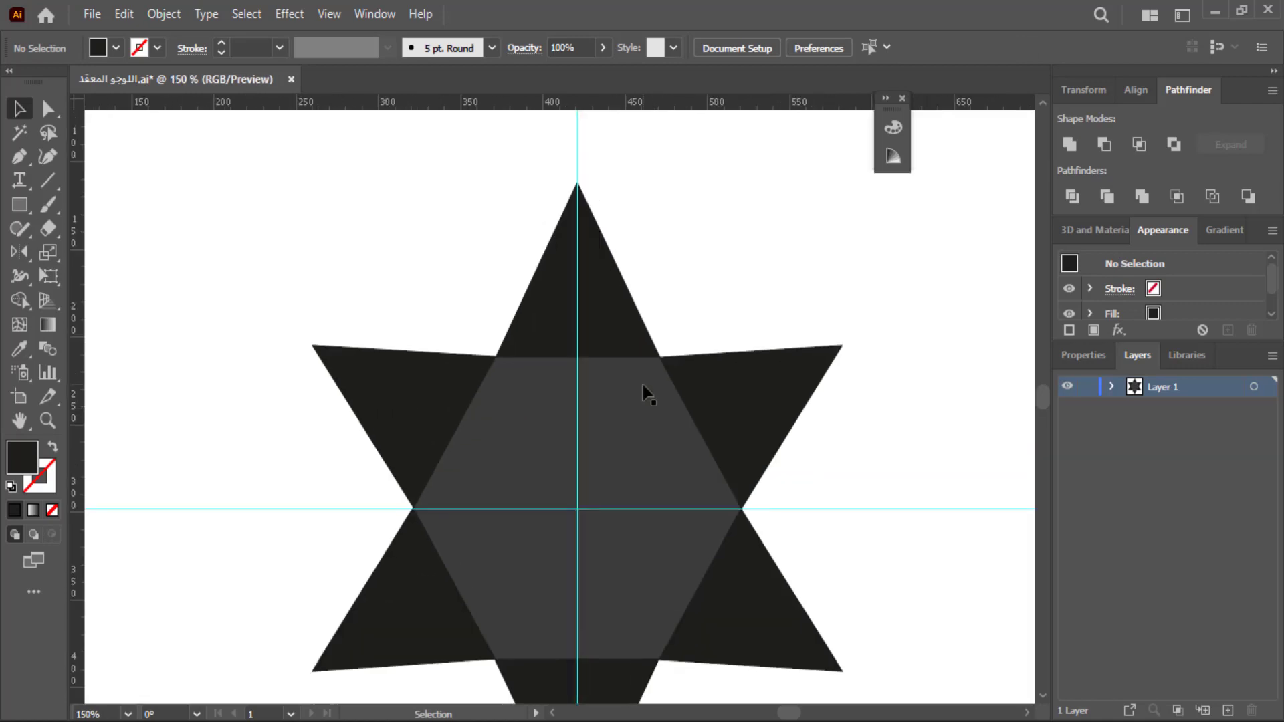
scroll(646, 395, "up", 2)
left_click(602, 367)
scroll(602, 367, "up", 3)
left_click(21, 253)
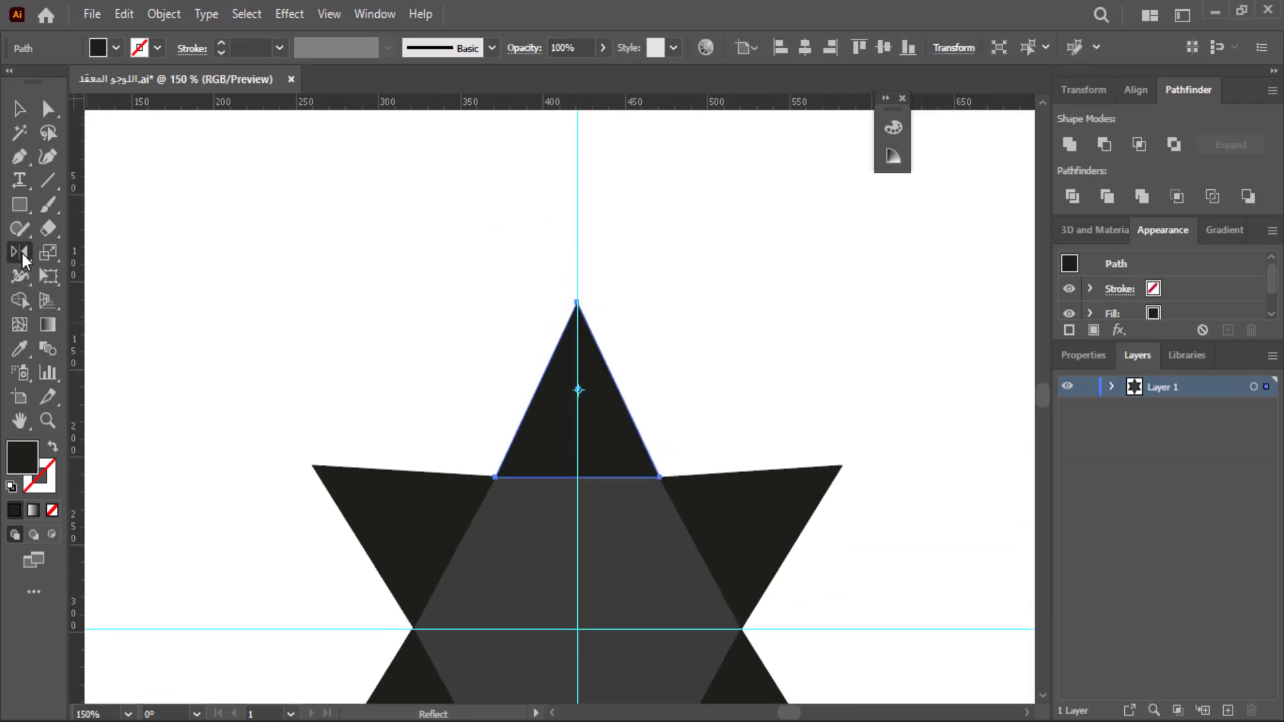
left_click(577, 301, "alt")
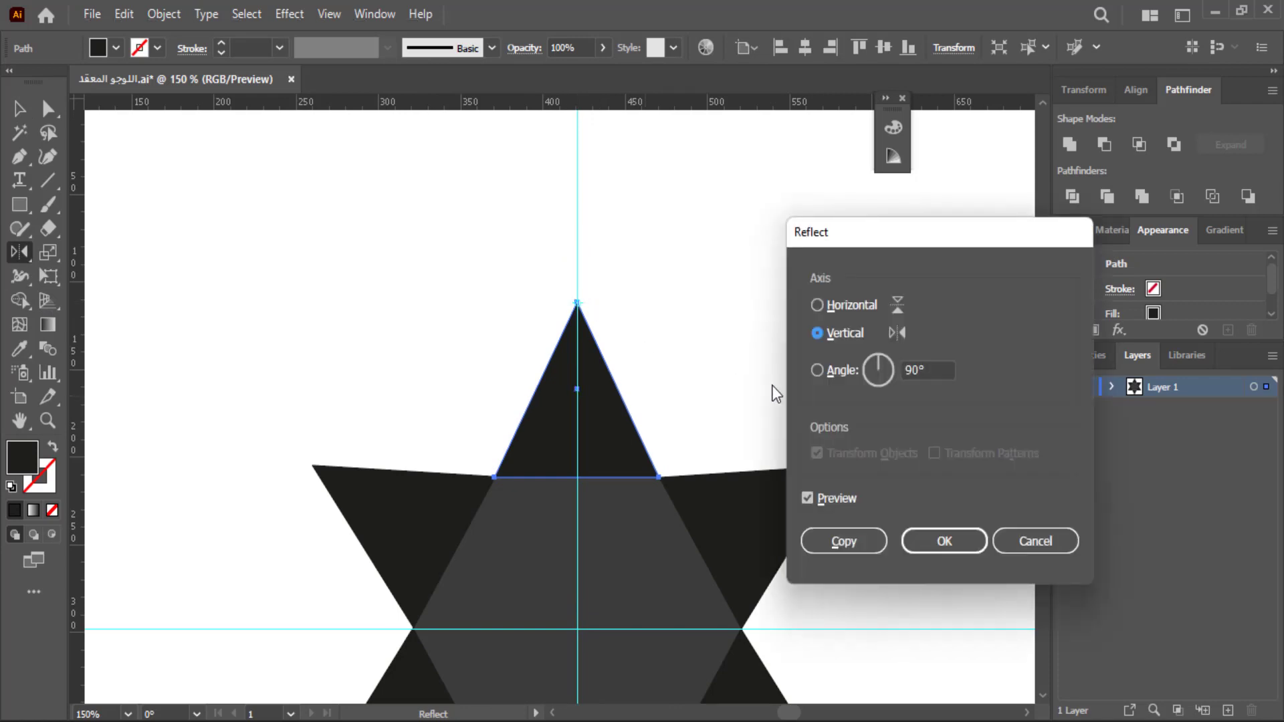
left_click(847, 306)
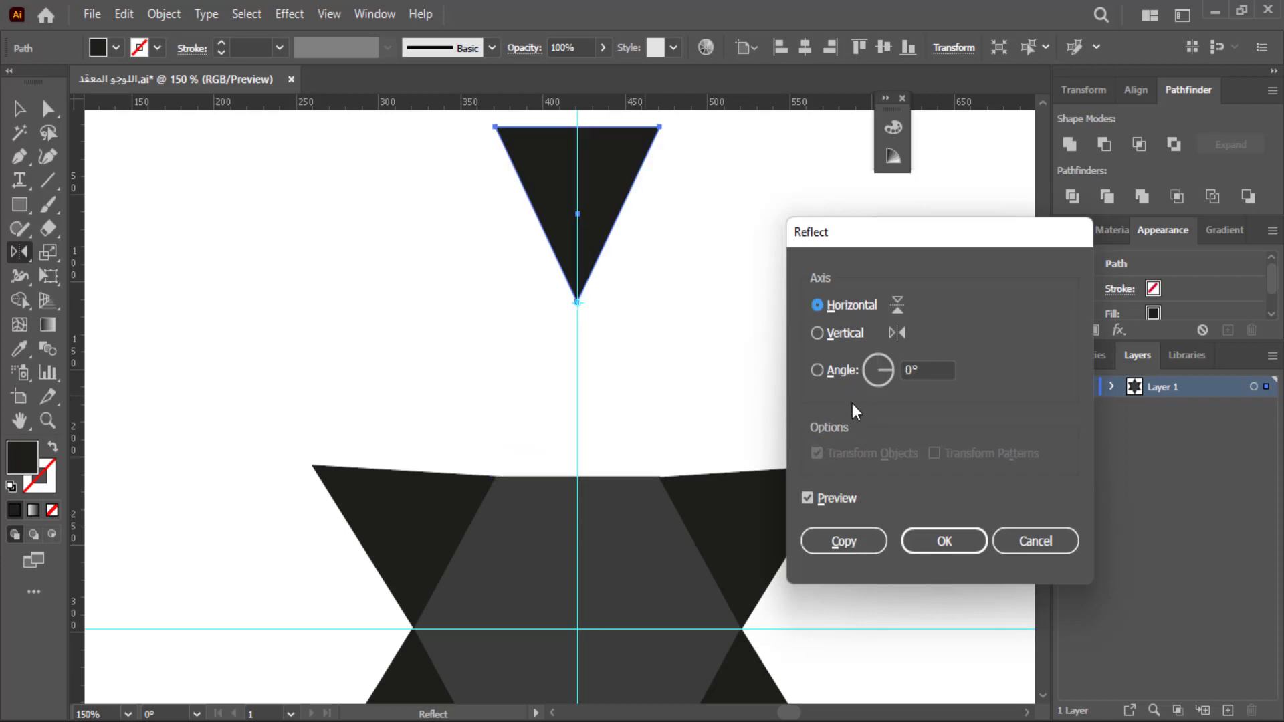
left_click(852, 541)
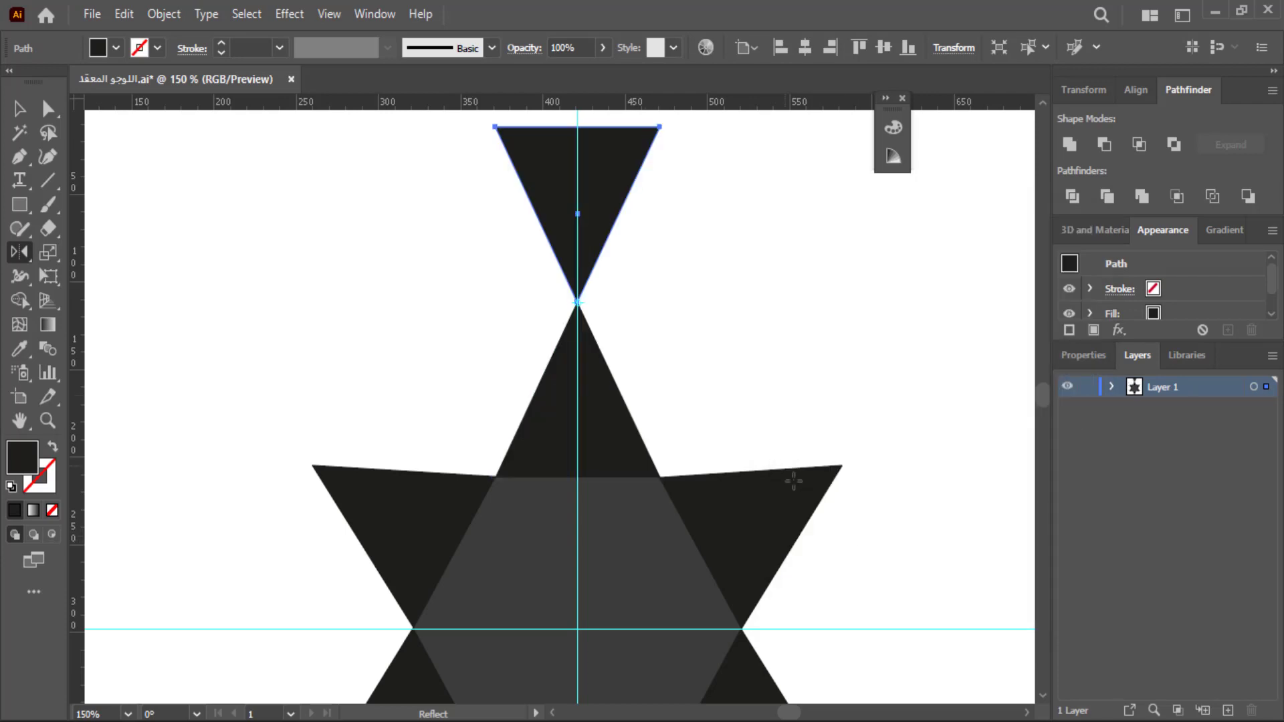
left_click(19, 252, "alt")
scroll(20, 258, "down", 1)
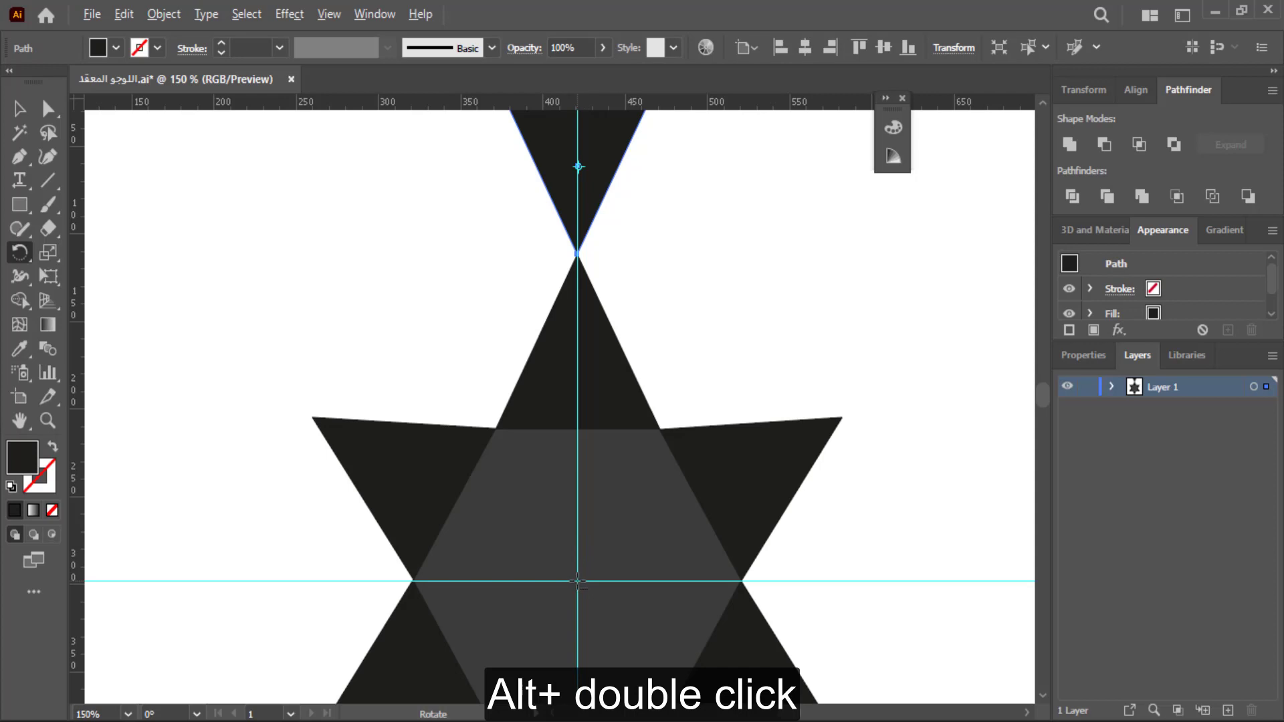
Rotate a 60° copy of the flipped triangle around the guides' intersection.
left_click(578, 582, "alt")
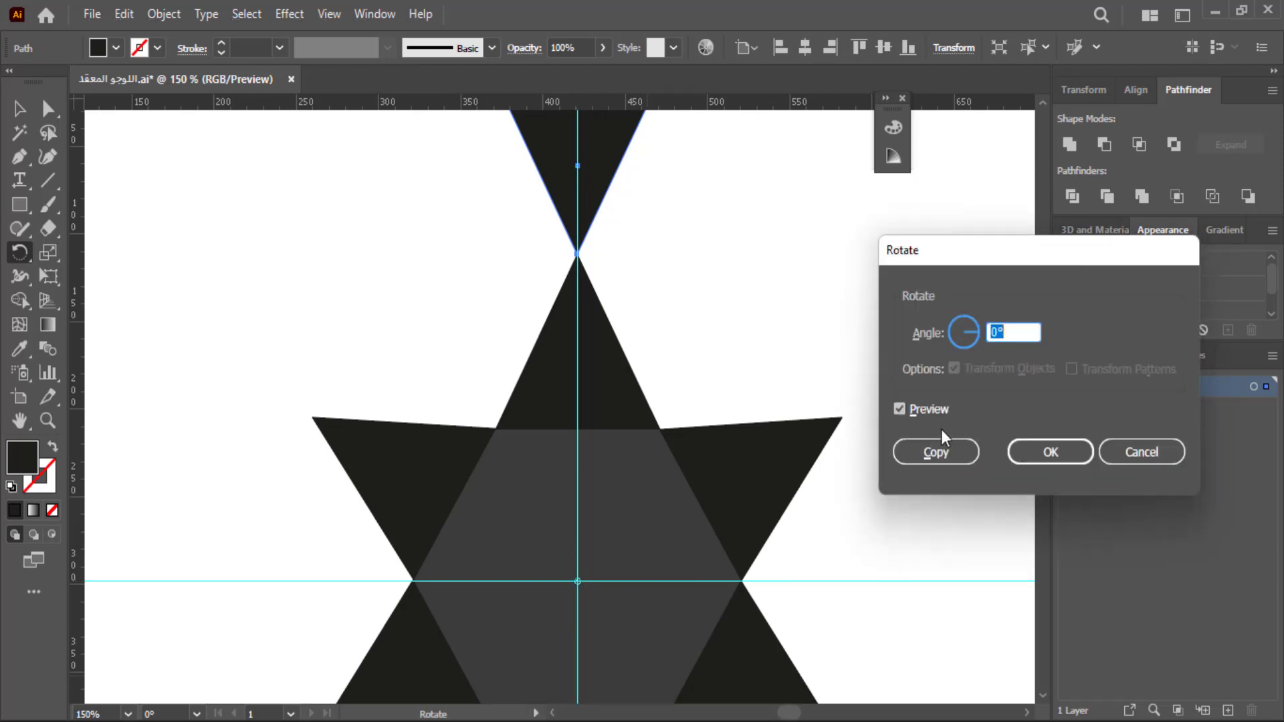
type("60")
left_click(938, 460)
key("ctrl")
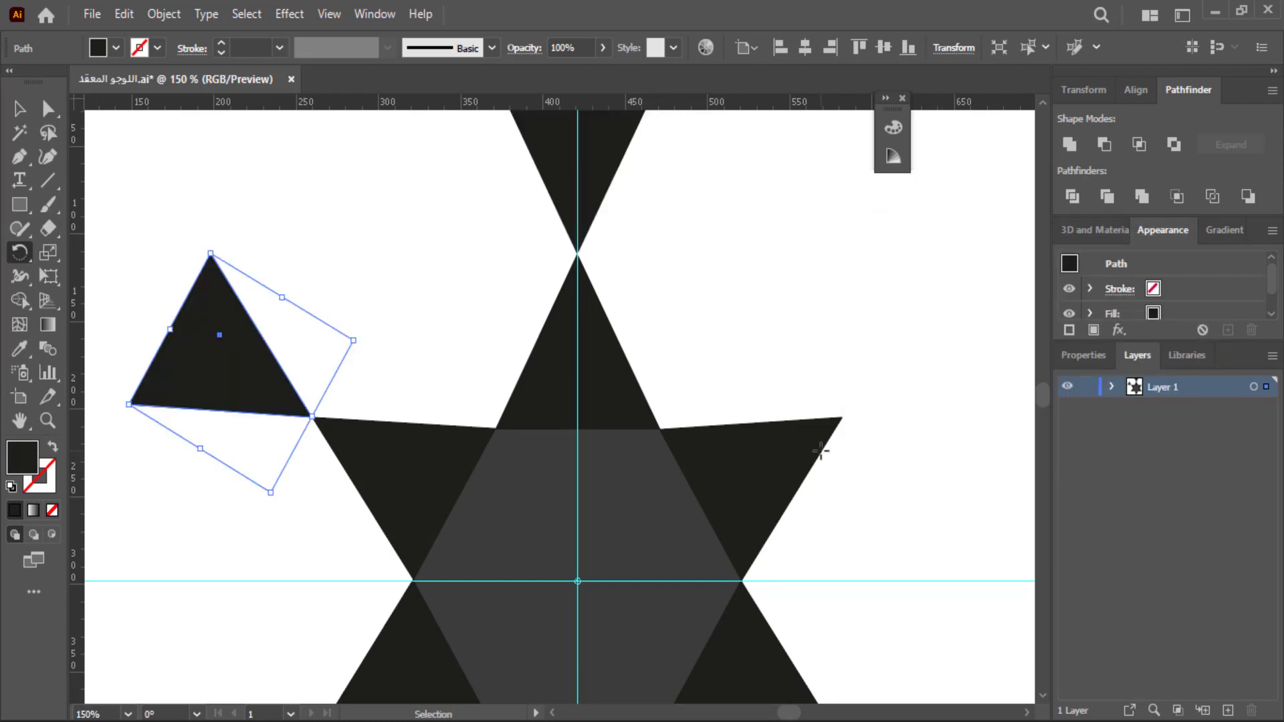
left_click(821, 452, "ctrl")
Repeat the rotated copy with Ctrl+D, then zoom out and pan to the whole artboard.
scroll(820, 459, "right", 3)
scroll(722, 468, "left", 1)
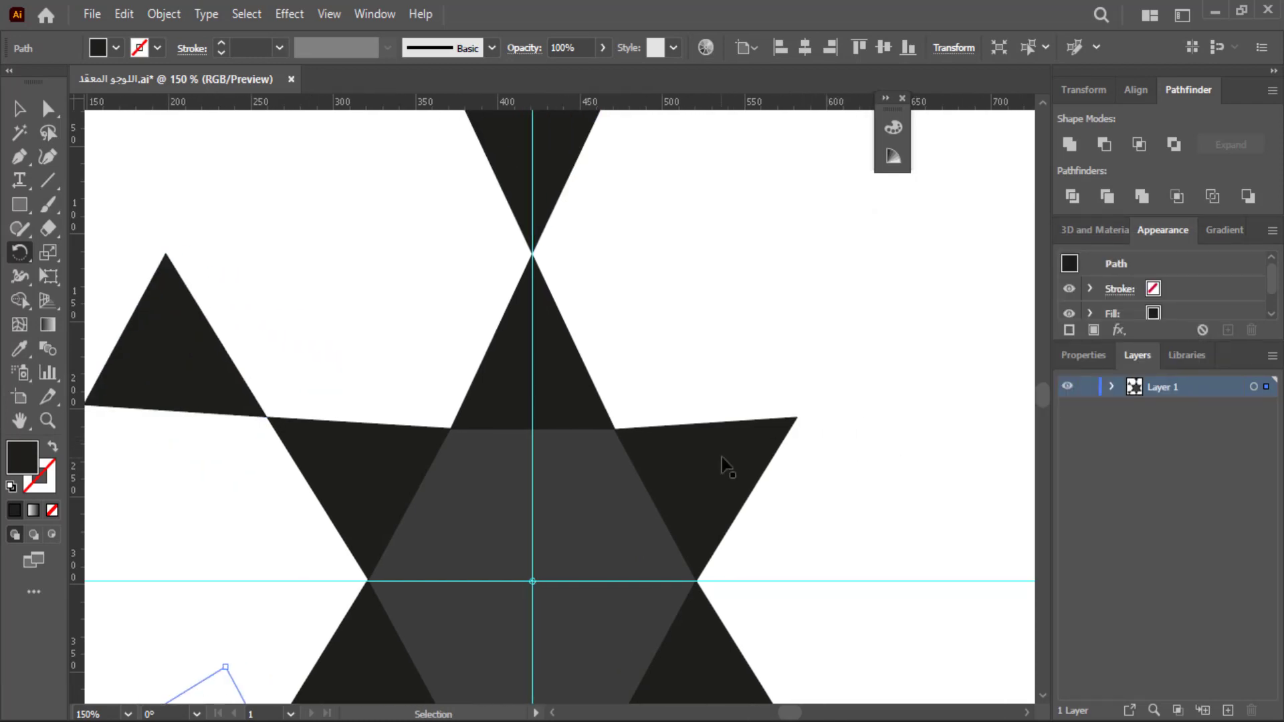
scroll(732, 524, "left", 1)
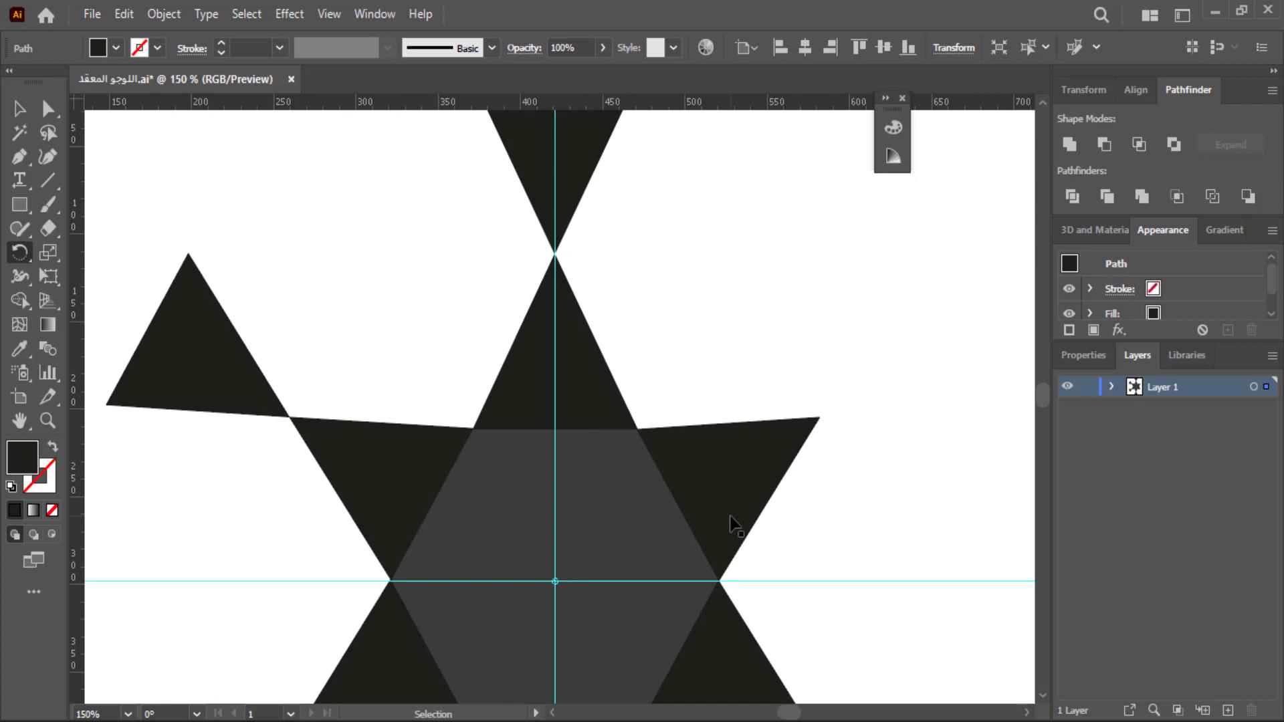
key("ctrl+minus")
scroll(733, 511, "left", 6)
scroll(740, 505, "right", 3)
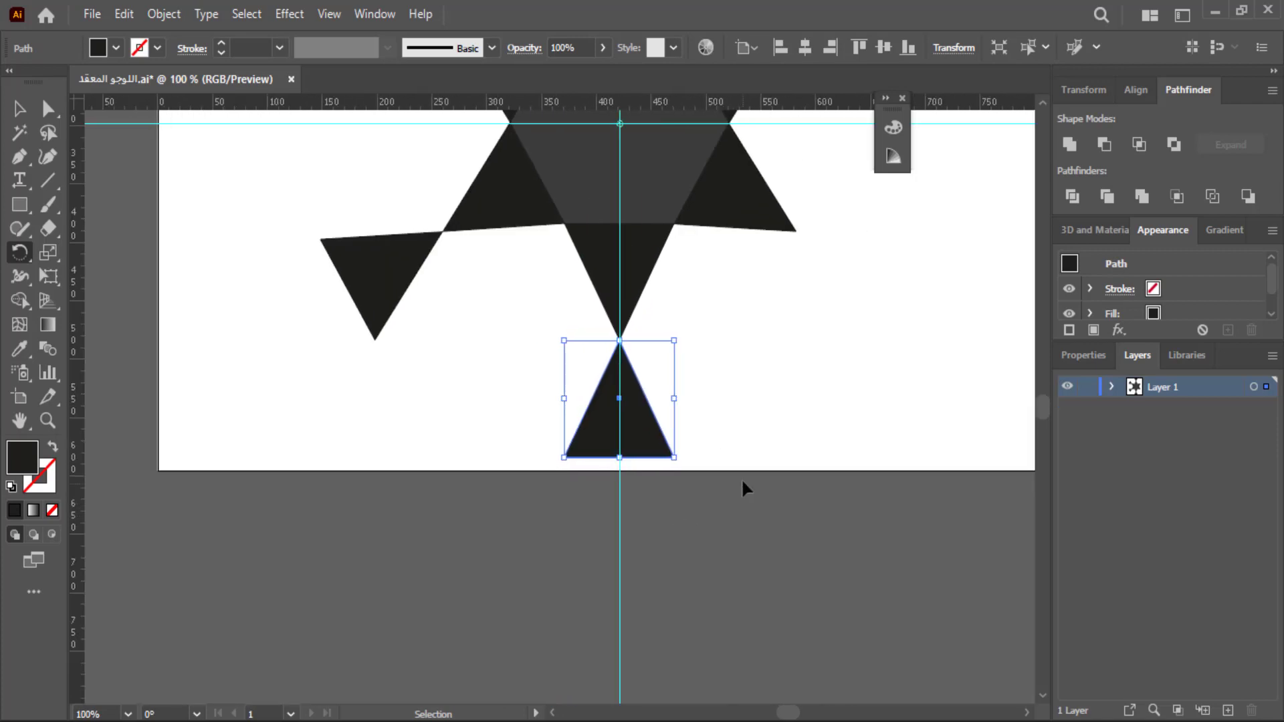
scroll(741, 479, "left", 1)
left_click_drag(1045, 408, 1043, 399)
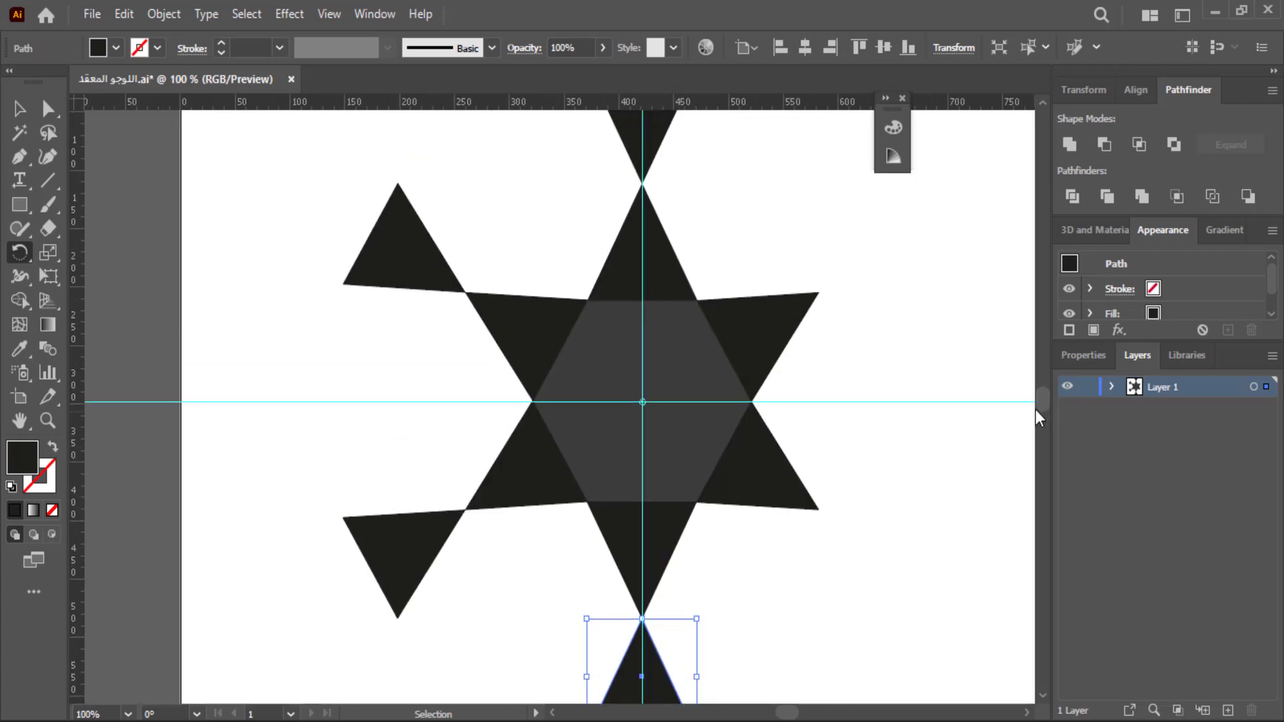
key("ctrl+d")
key("ctrl+d")
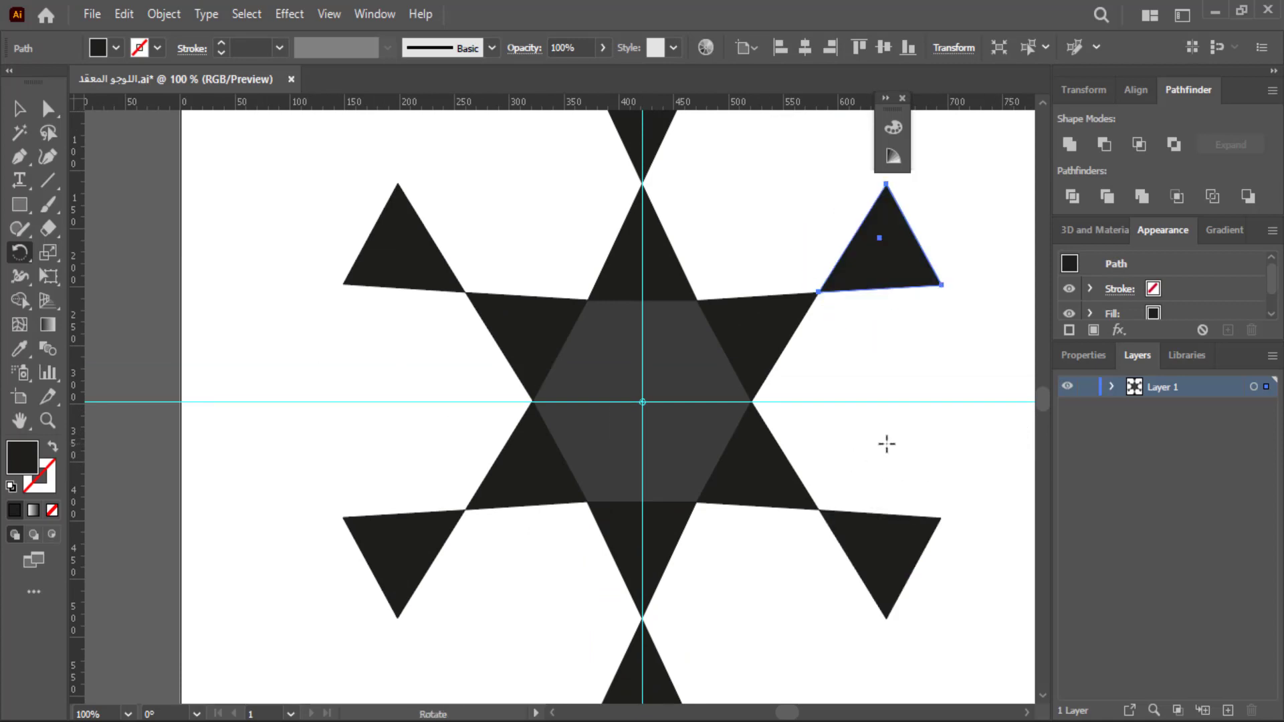
scroll(882, 374, "up", 1)
scroll(893, 261, "up", 1)
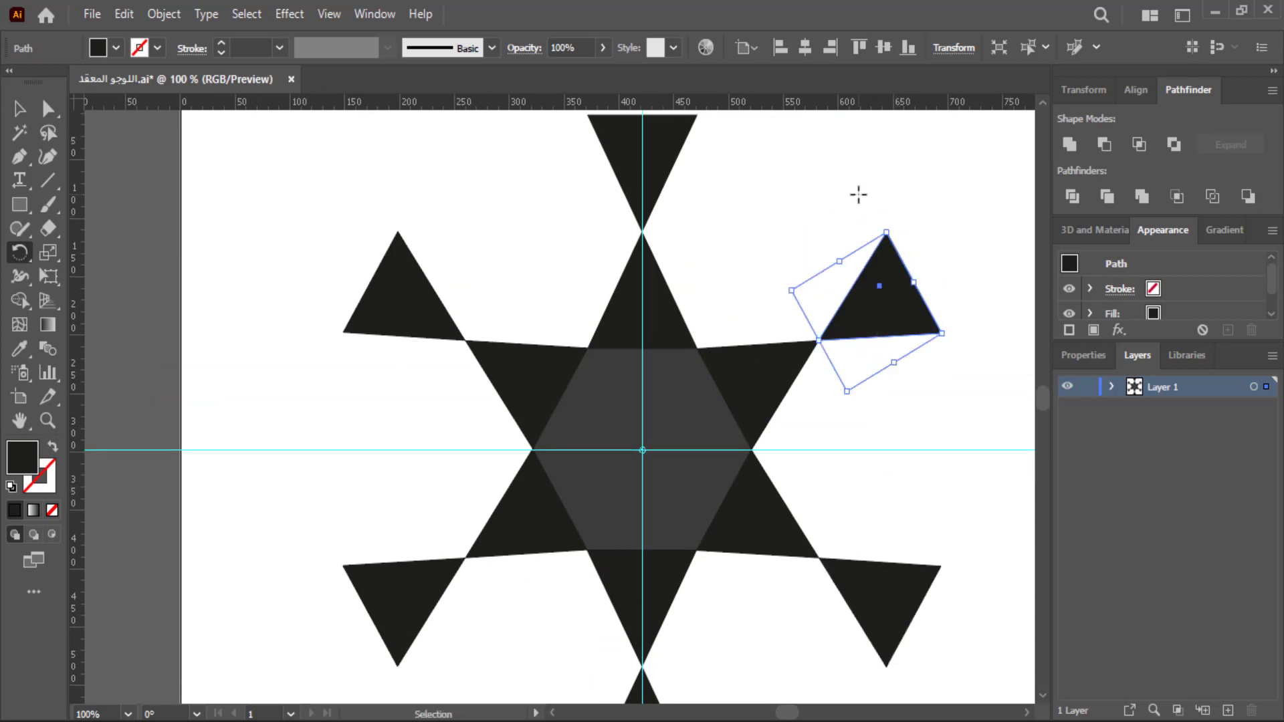
key("ctrl+minus")
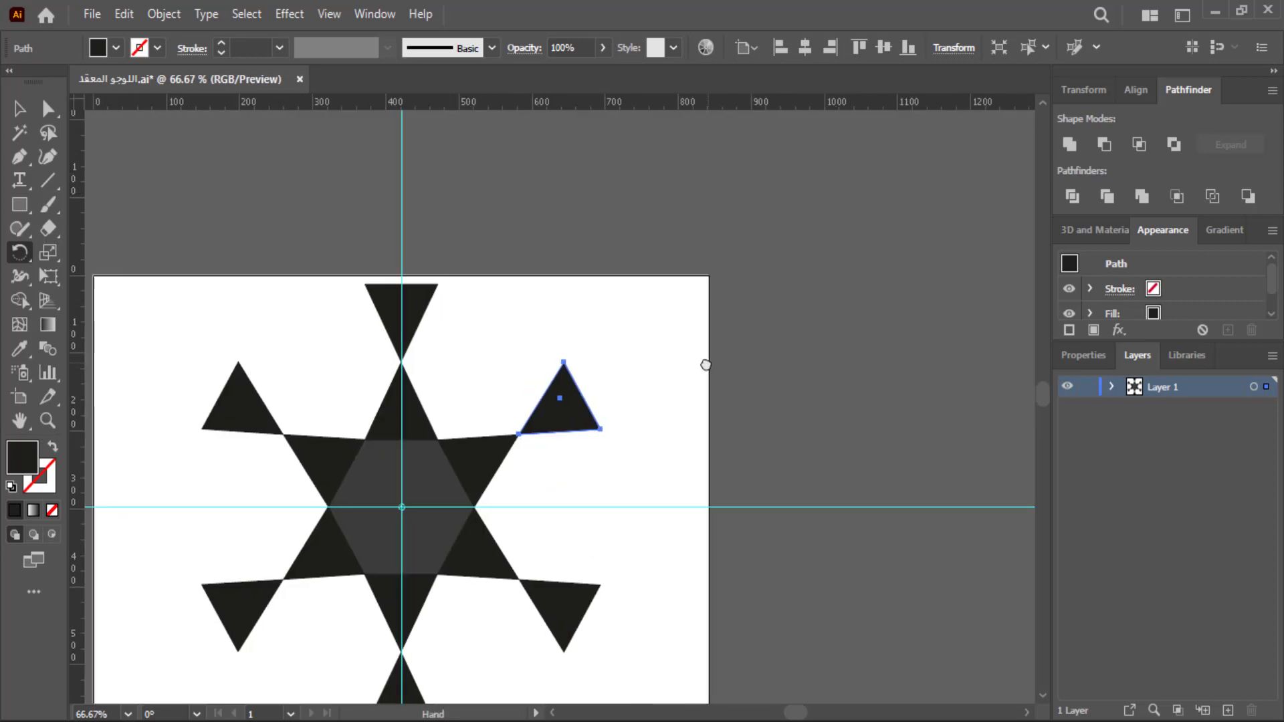
left_click_drag(702, 364, 874, 287)
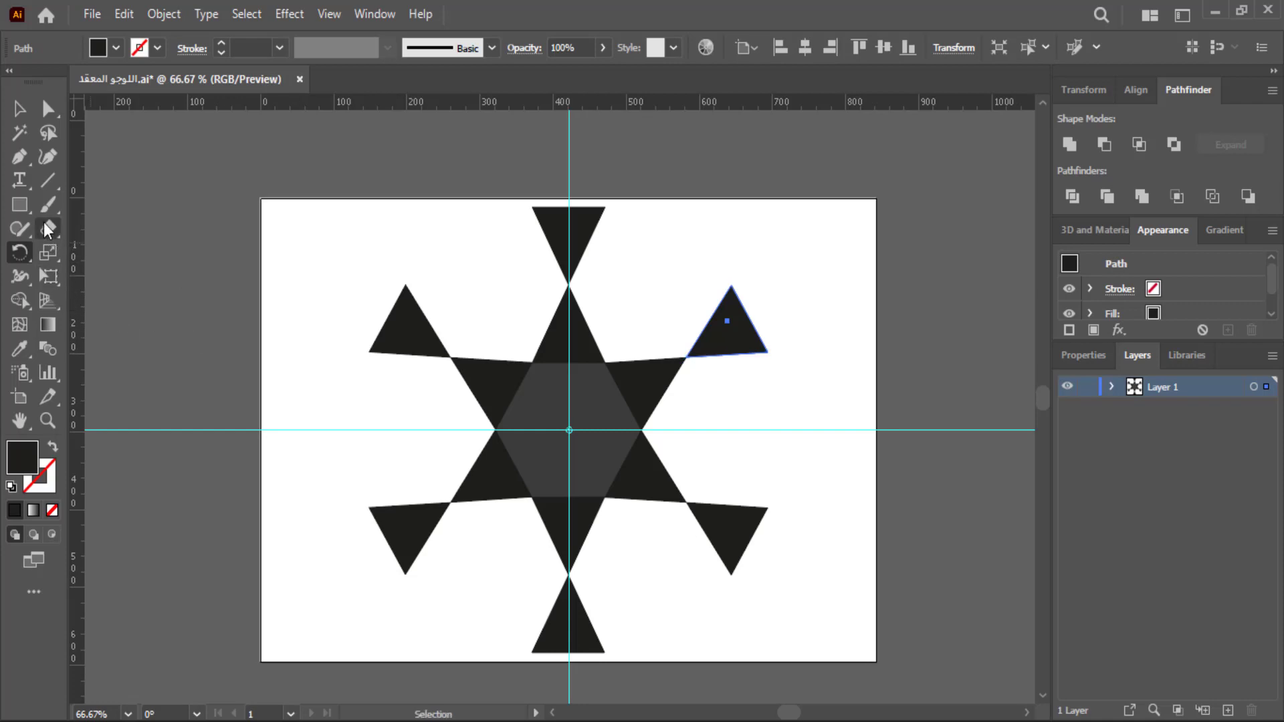
left_click(18, 109)
Draw a closed grey Pen path through the corners of the top and two lower outer triangles.
left_click(149, 180)
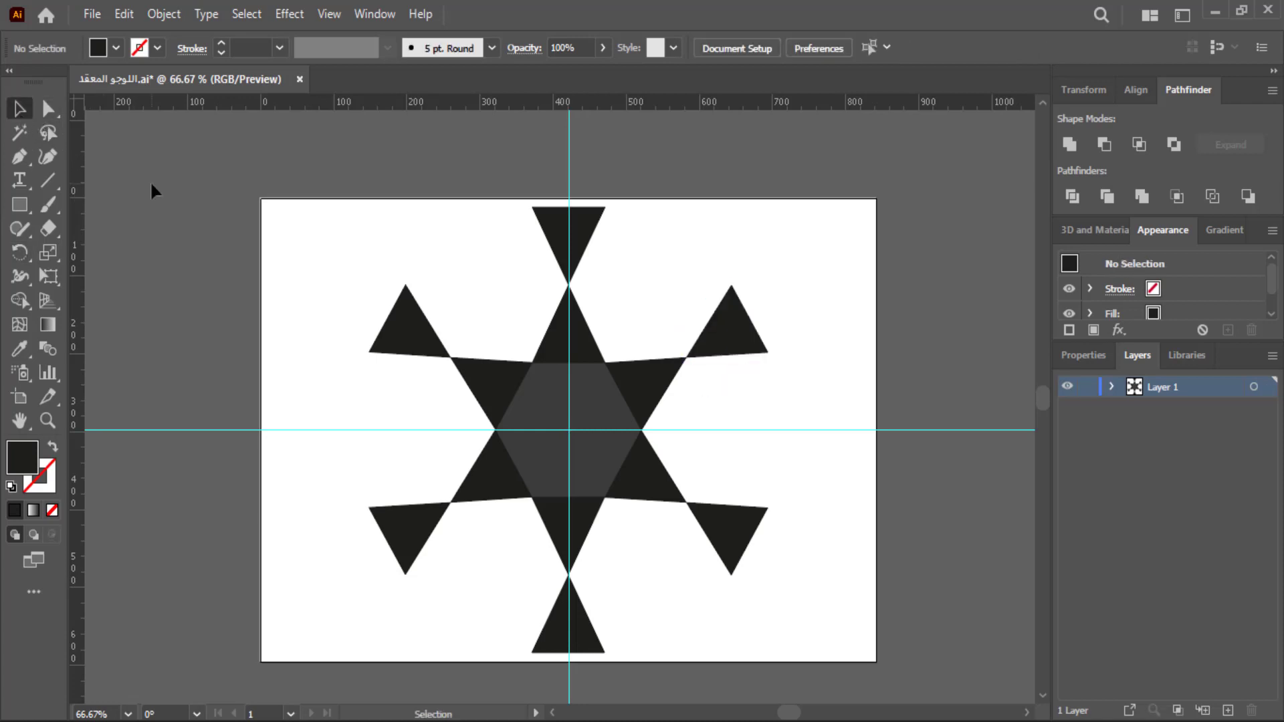
left_click(118, 54)
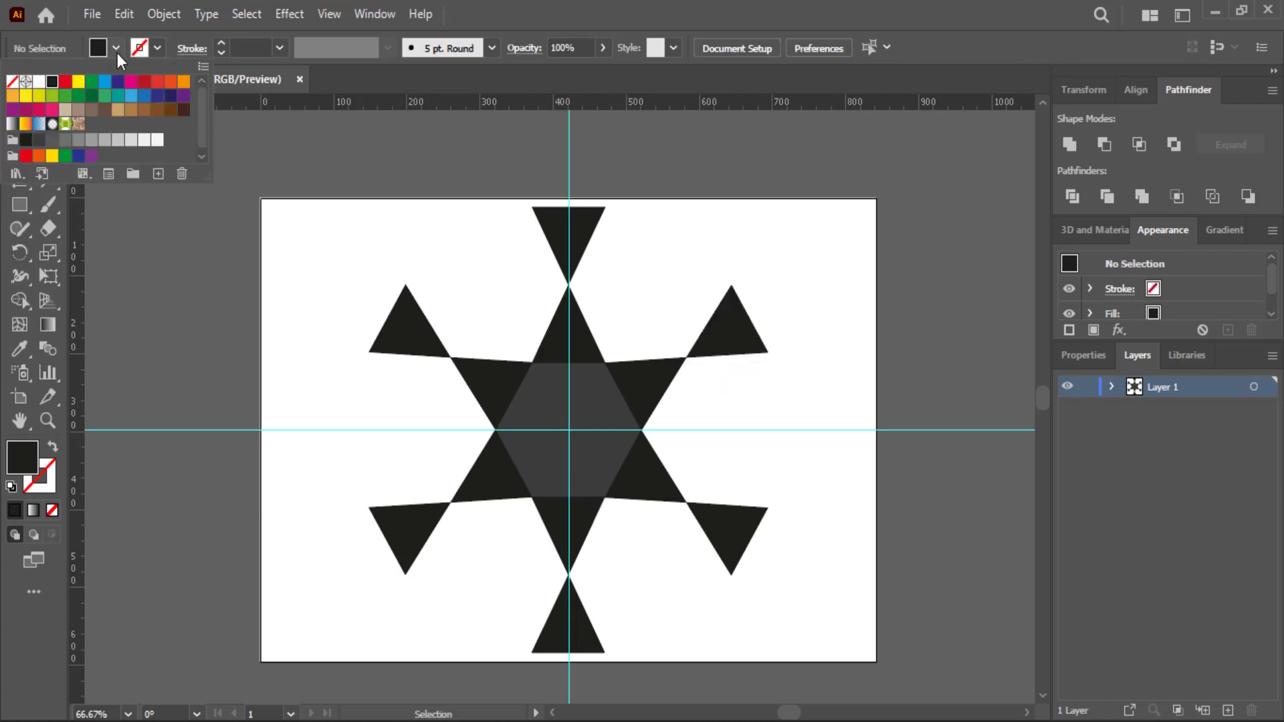
left_click(79, 140)
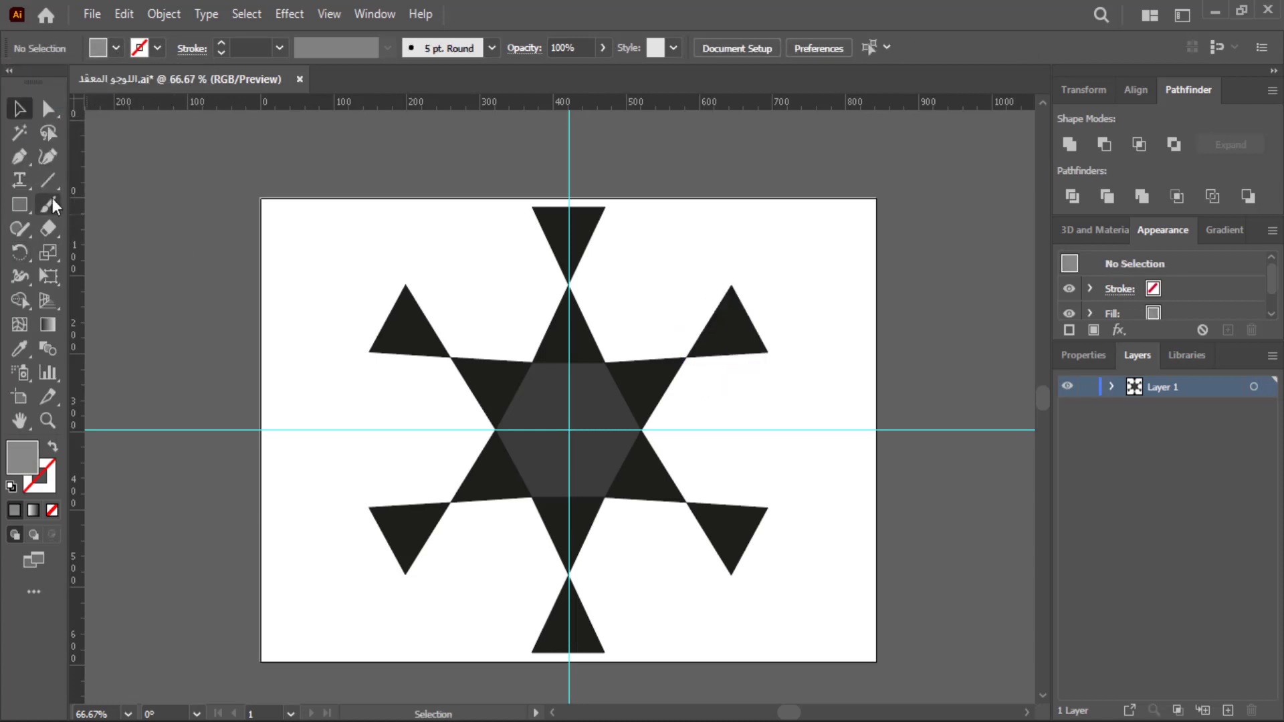
left_click(19, 156)
left_click(532, 207)
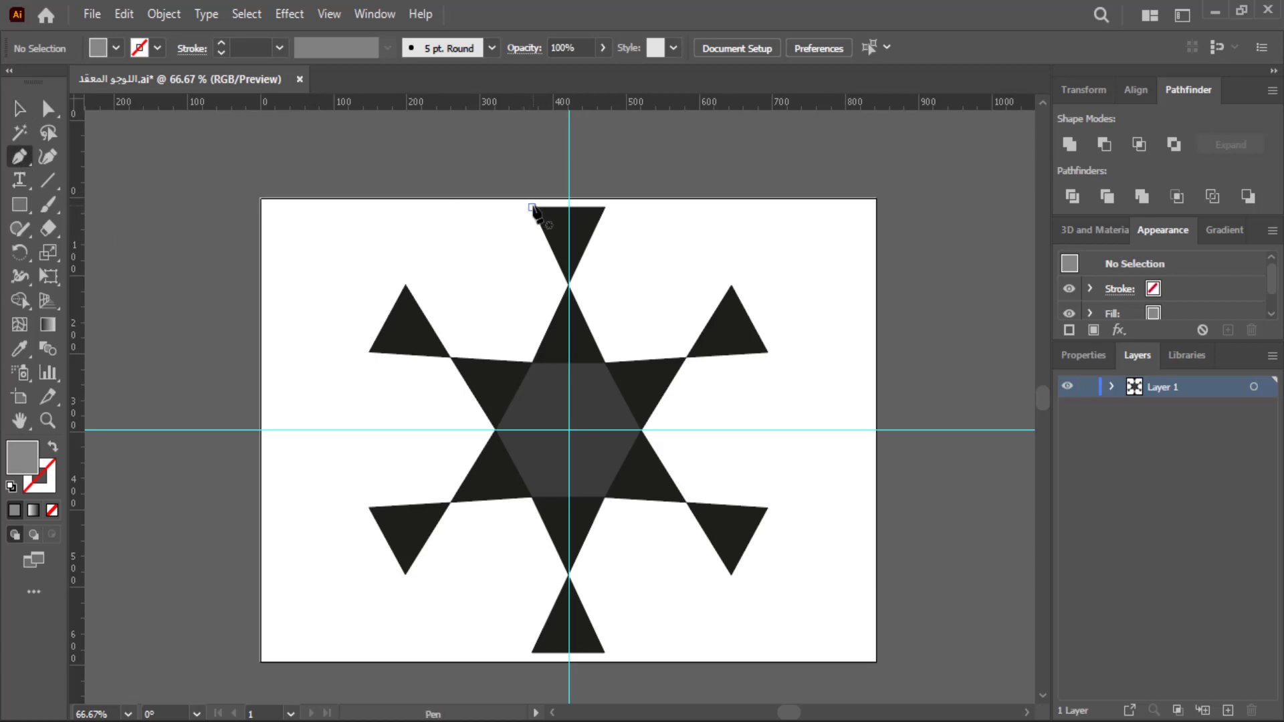
left_click(532, 207)
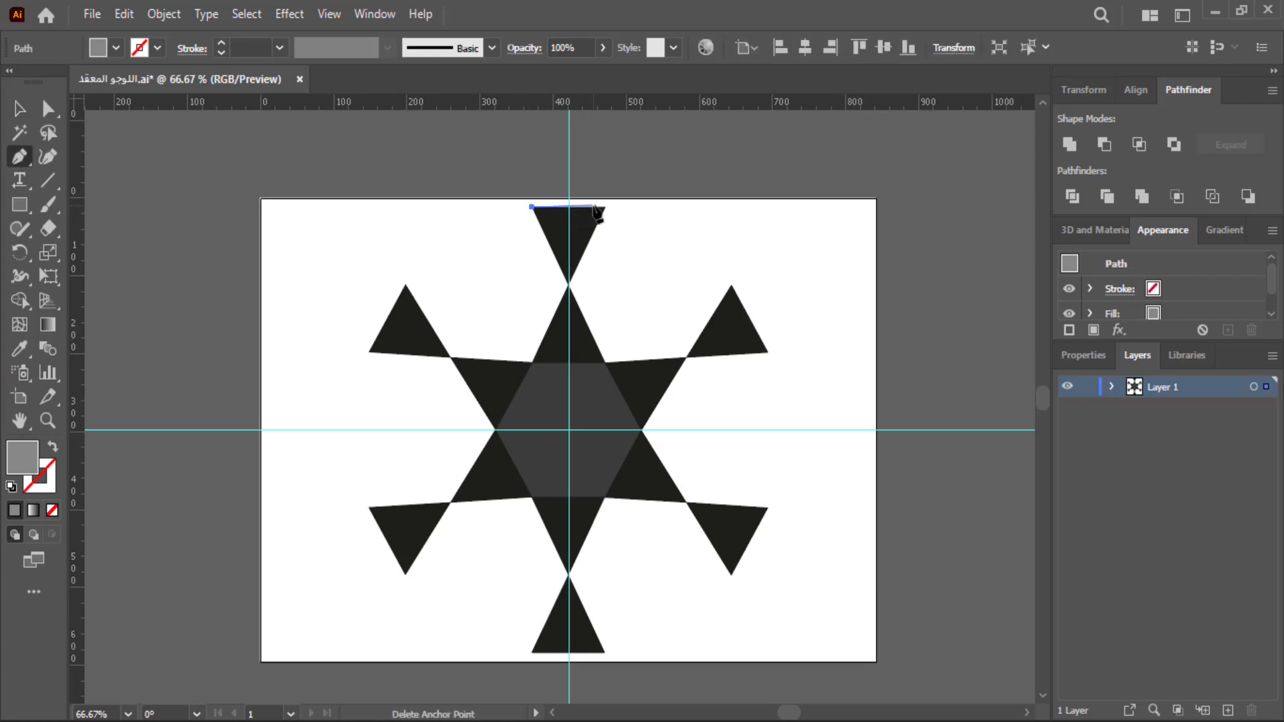
left_click(605, 206)
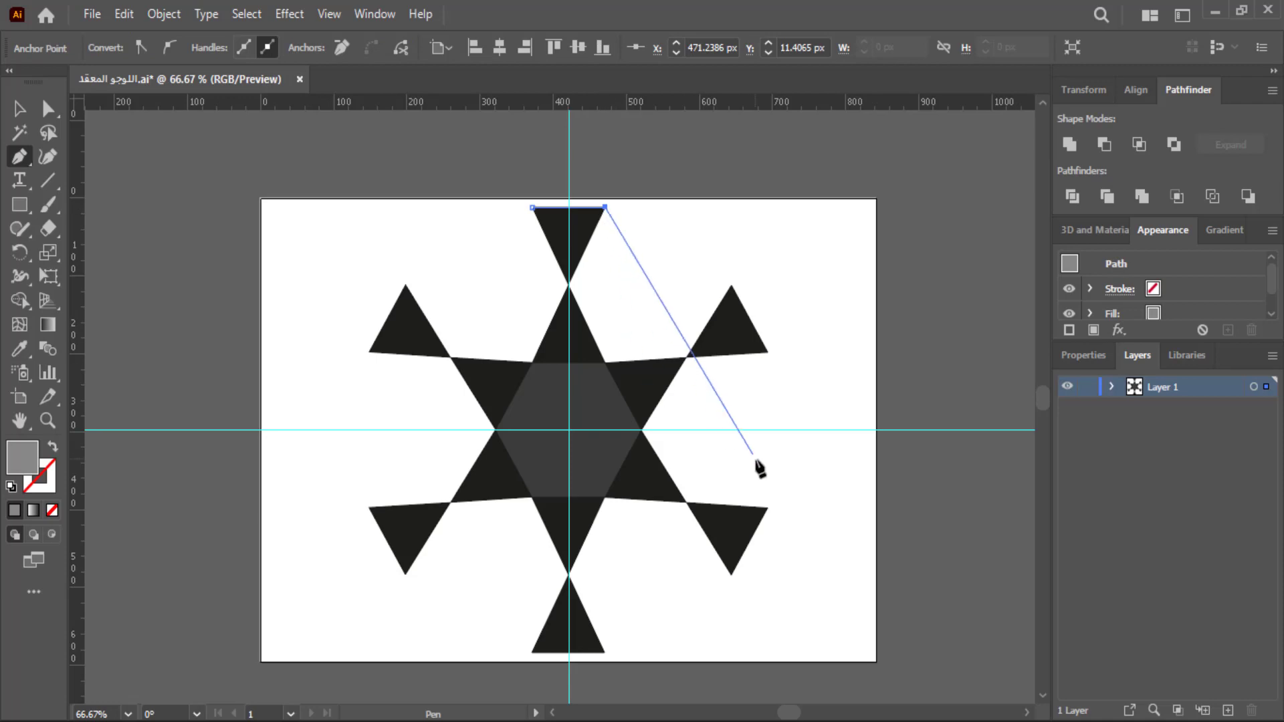
left_click(768, 508)
left_click(731, 575)
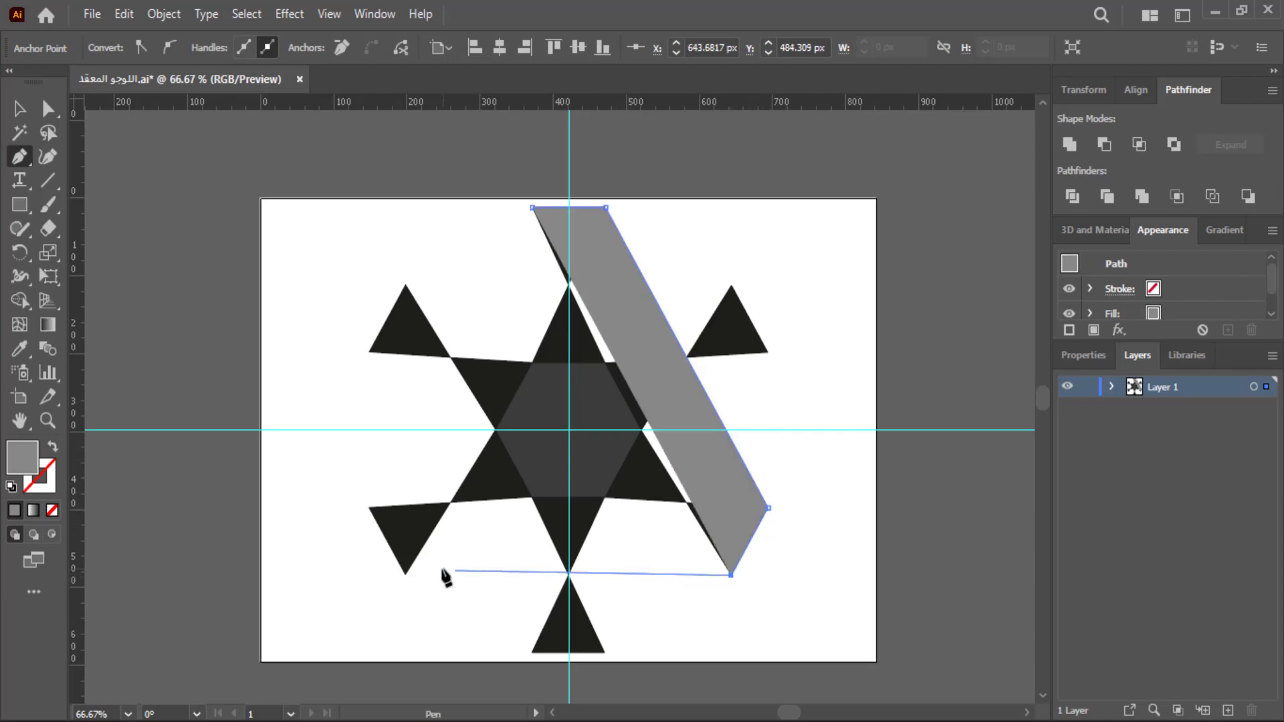
left_click(405, 574)
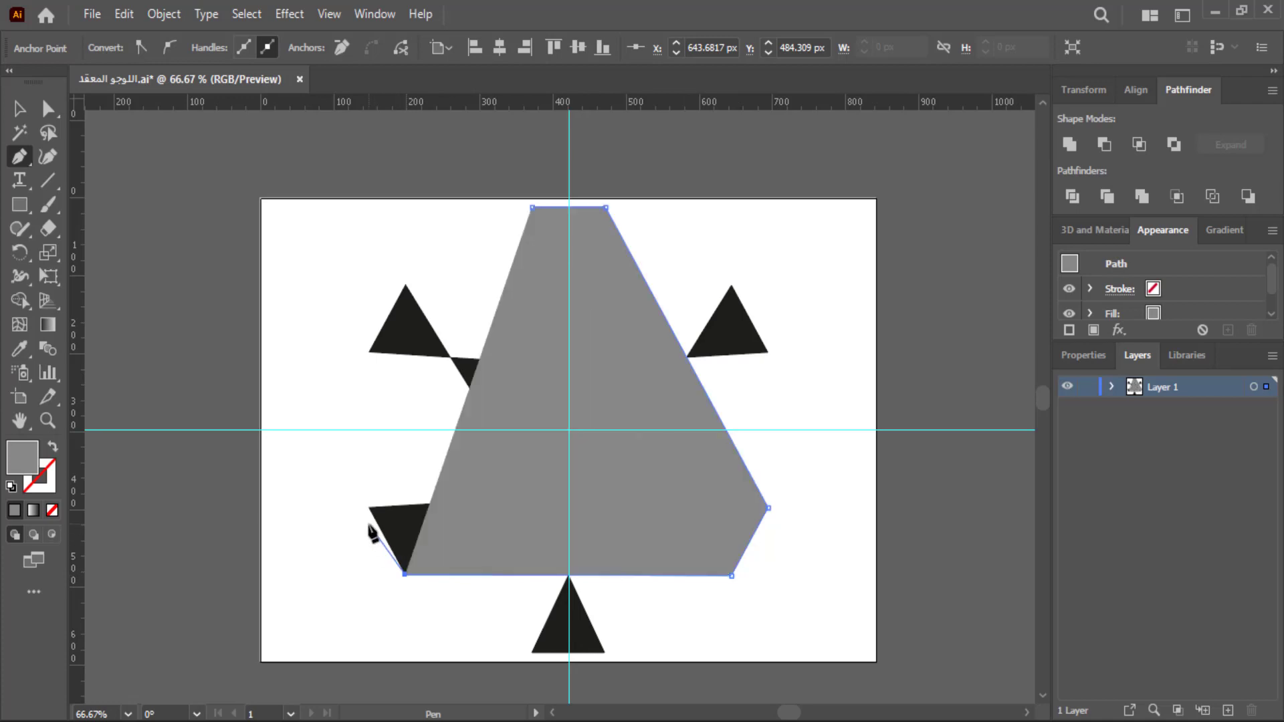
left_click(368, 508)
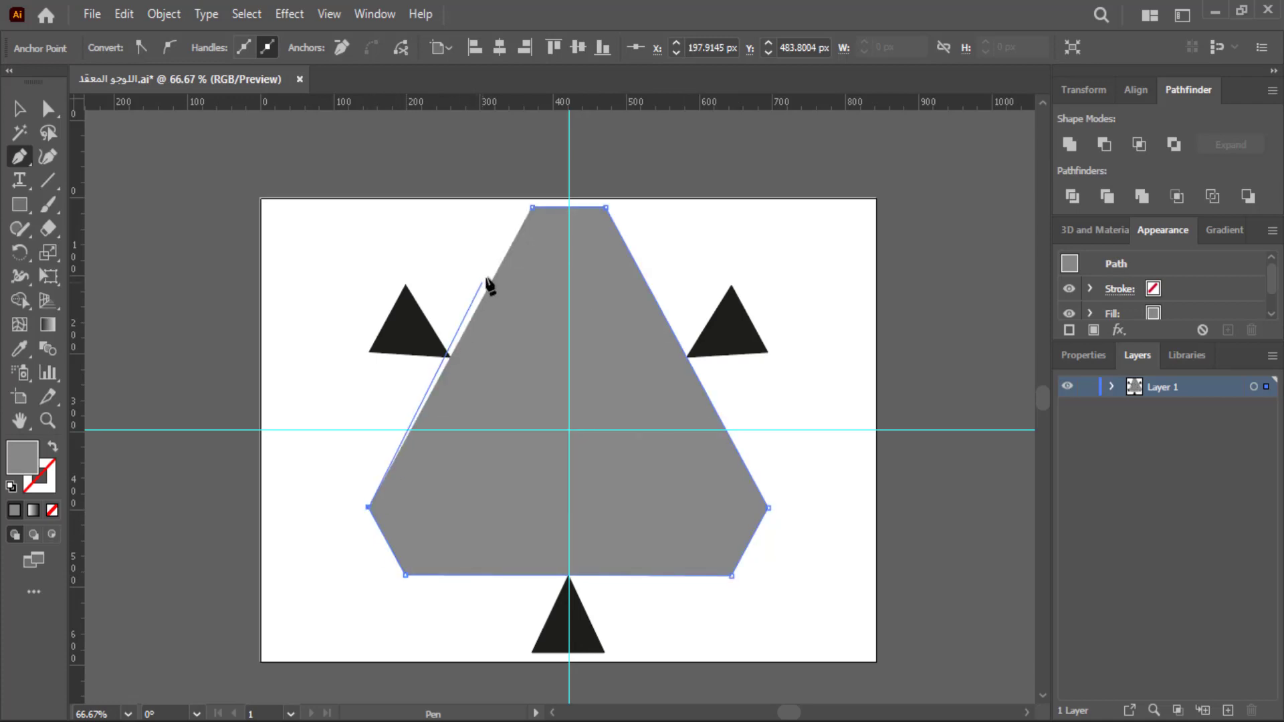
left_click(532, 208)
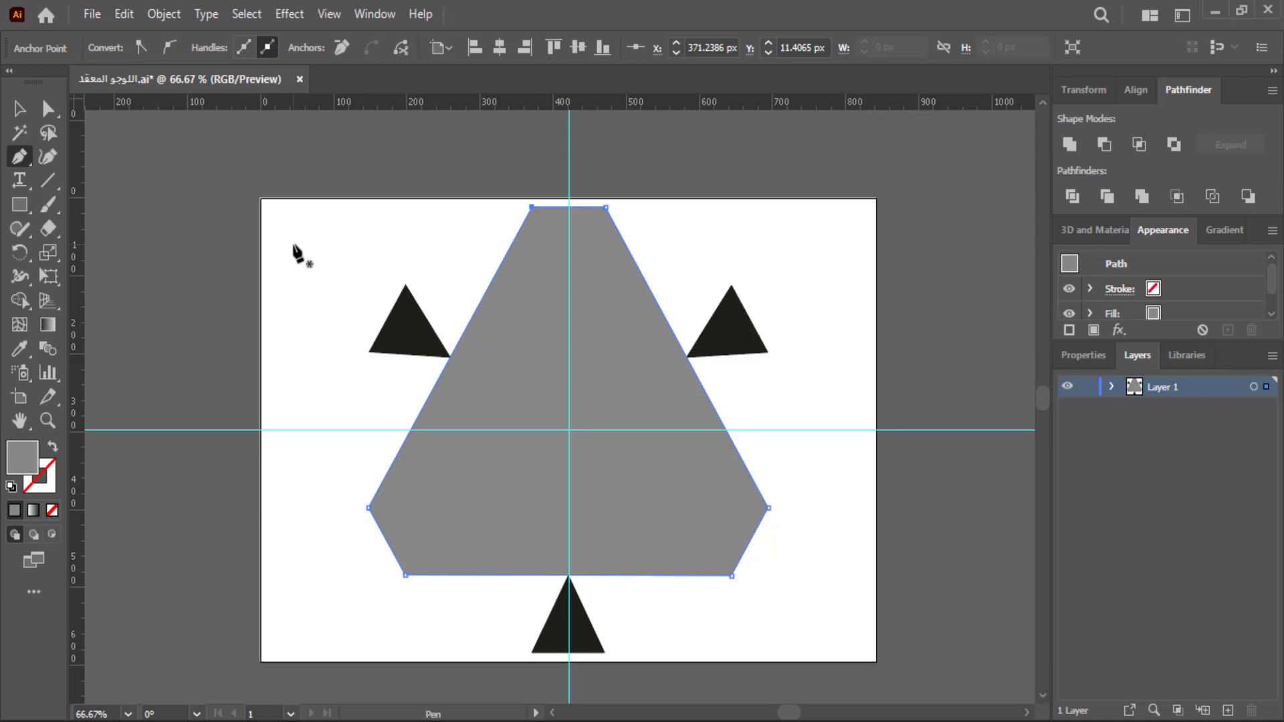
Change the fill colour to dark grey.
key("v")
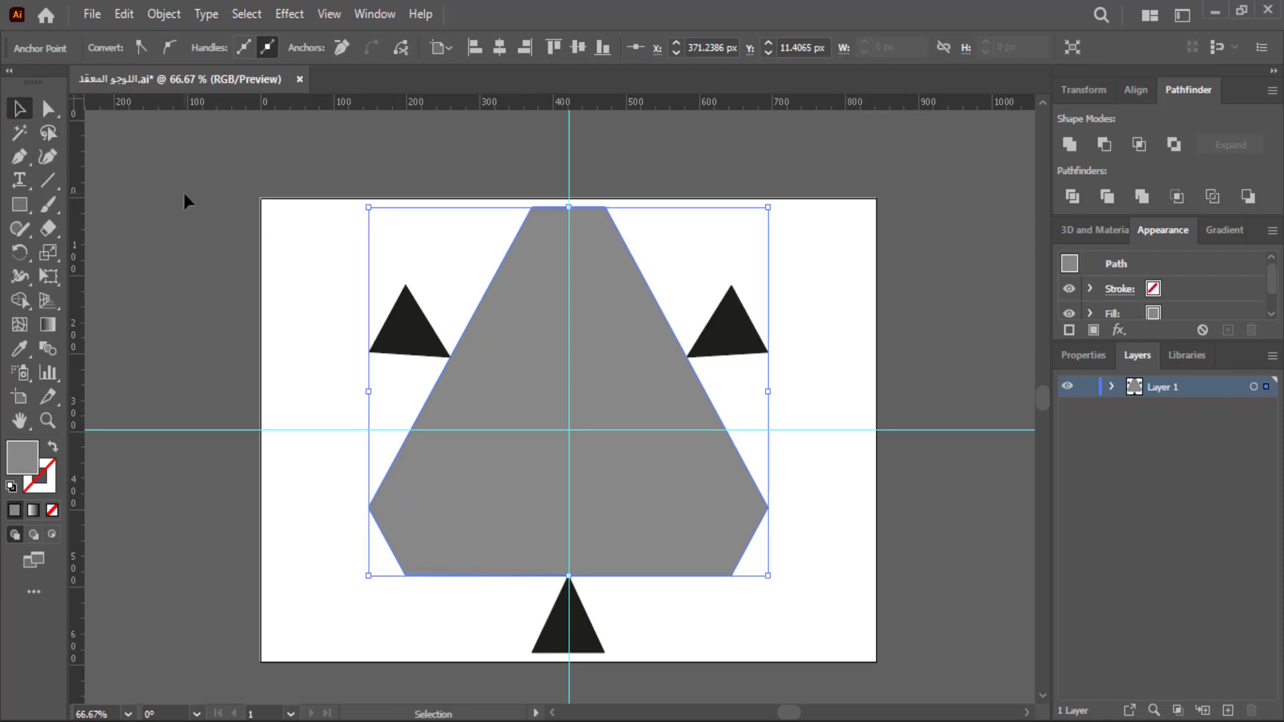
left_click(184, 195)
key("a")
left_click(115, 48)
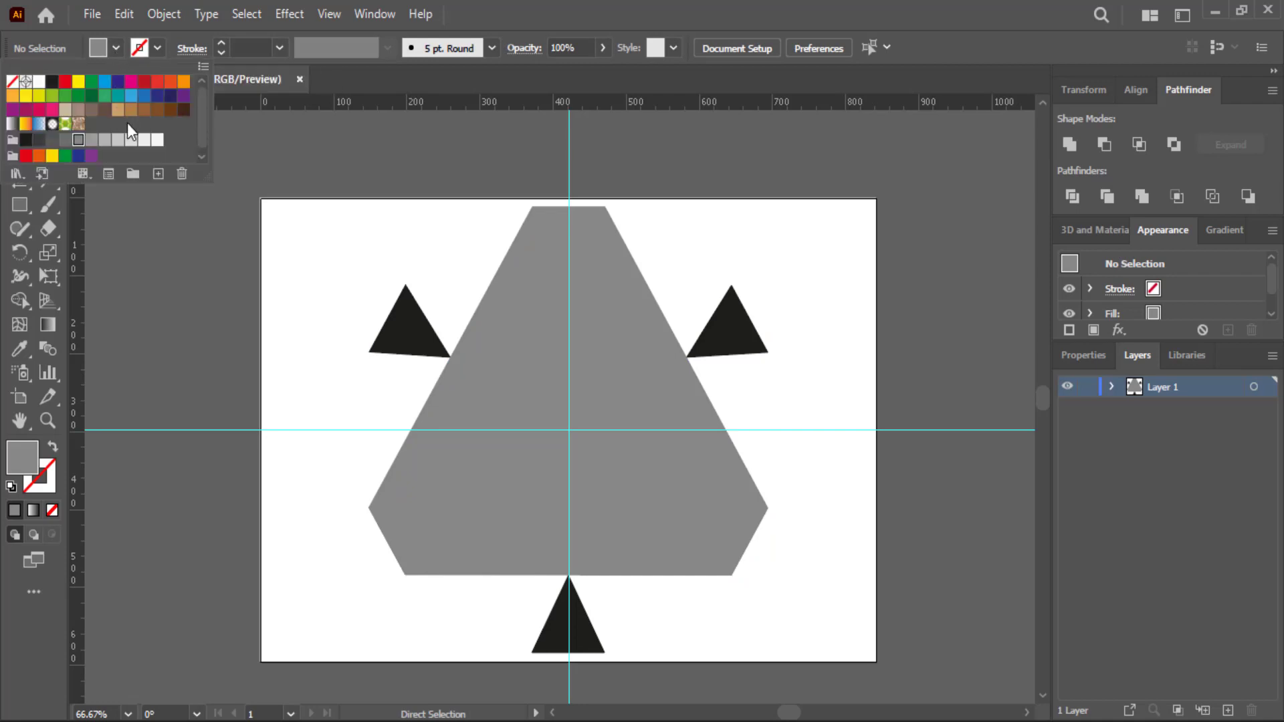
left_click(39, 140)
left_click(110, 287)
key("p")
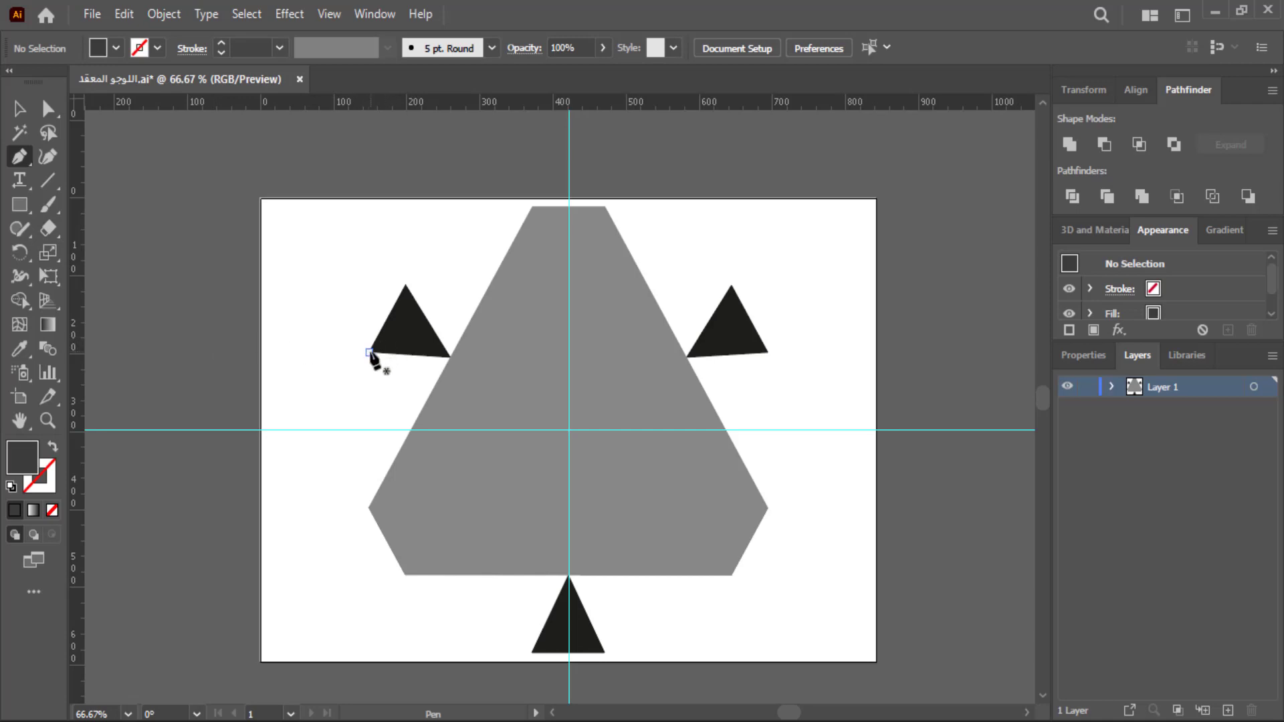
Trace a closed dark six-sided shape through the upper-left, upper-right and bottom triangle corners, then deselect.
left_click(370, 352)
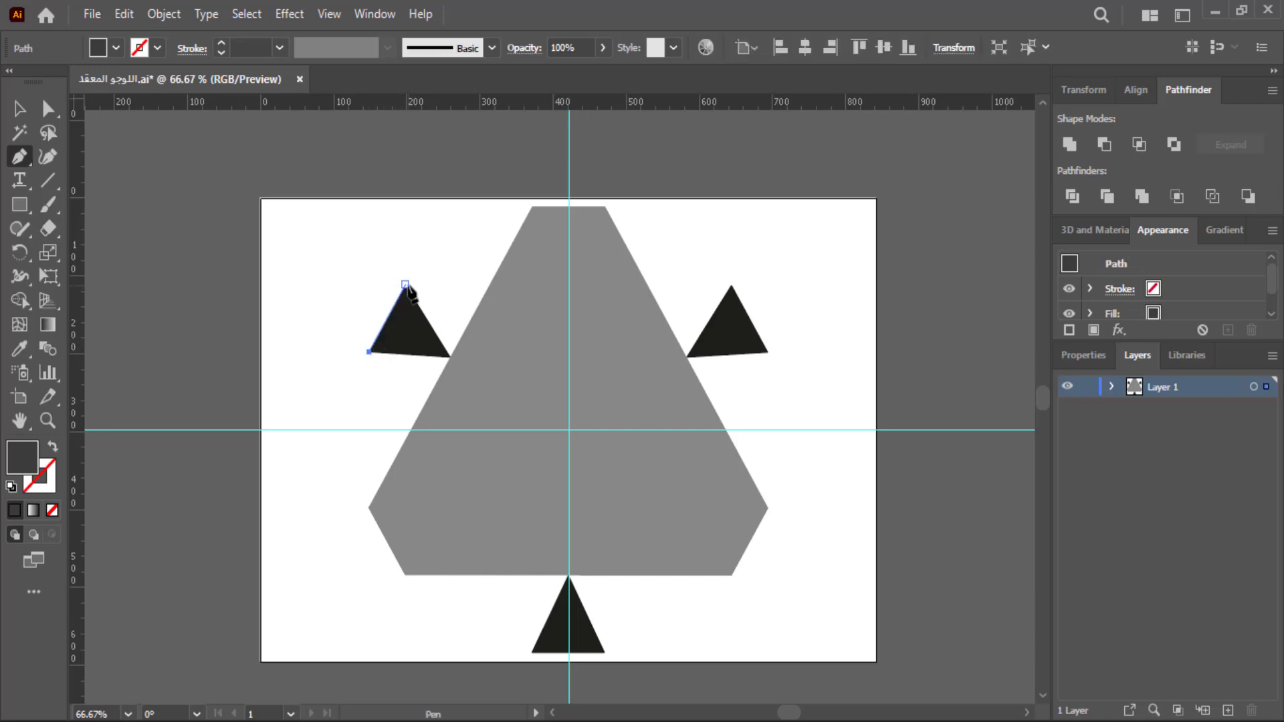
left_click(405, 284)
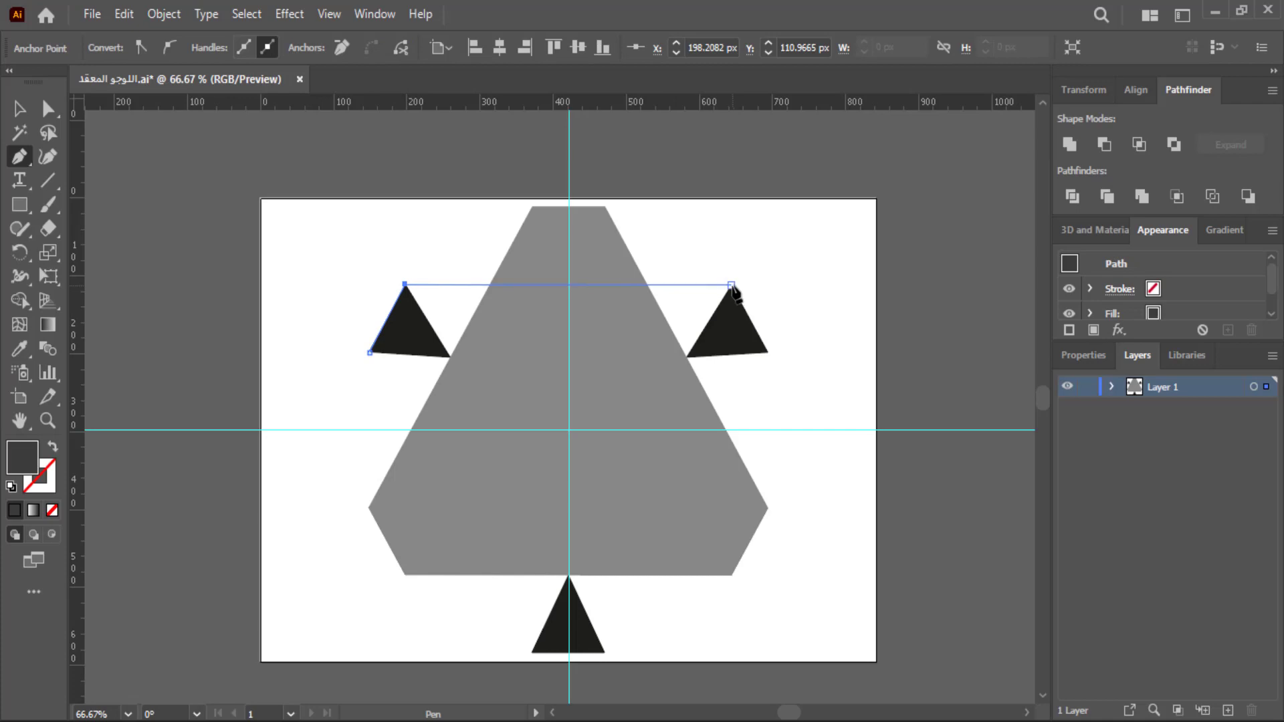
left_click(731, 286)
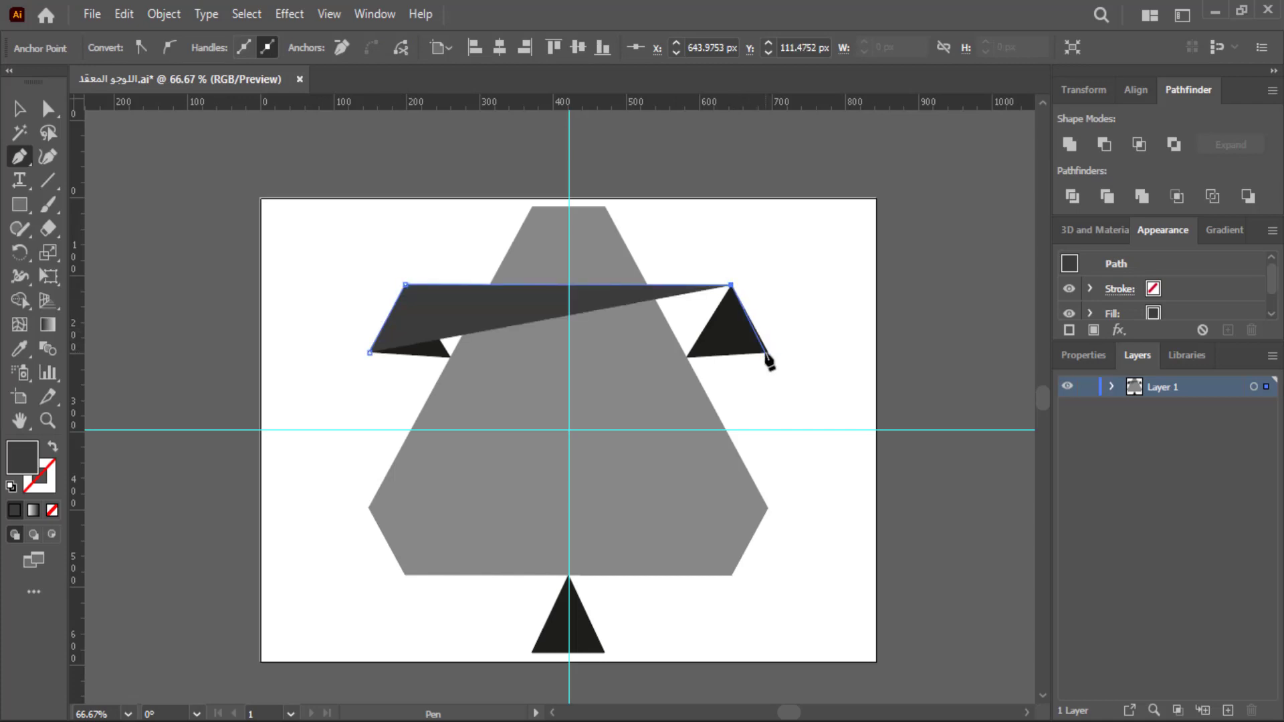
left_click(768, 351)
scroll(768, 358, "down", 3)
scroll(768, 359, "down", 1)
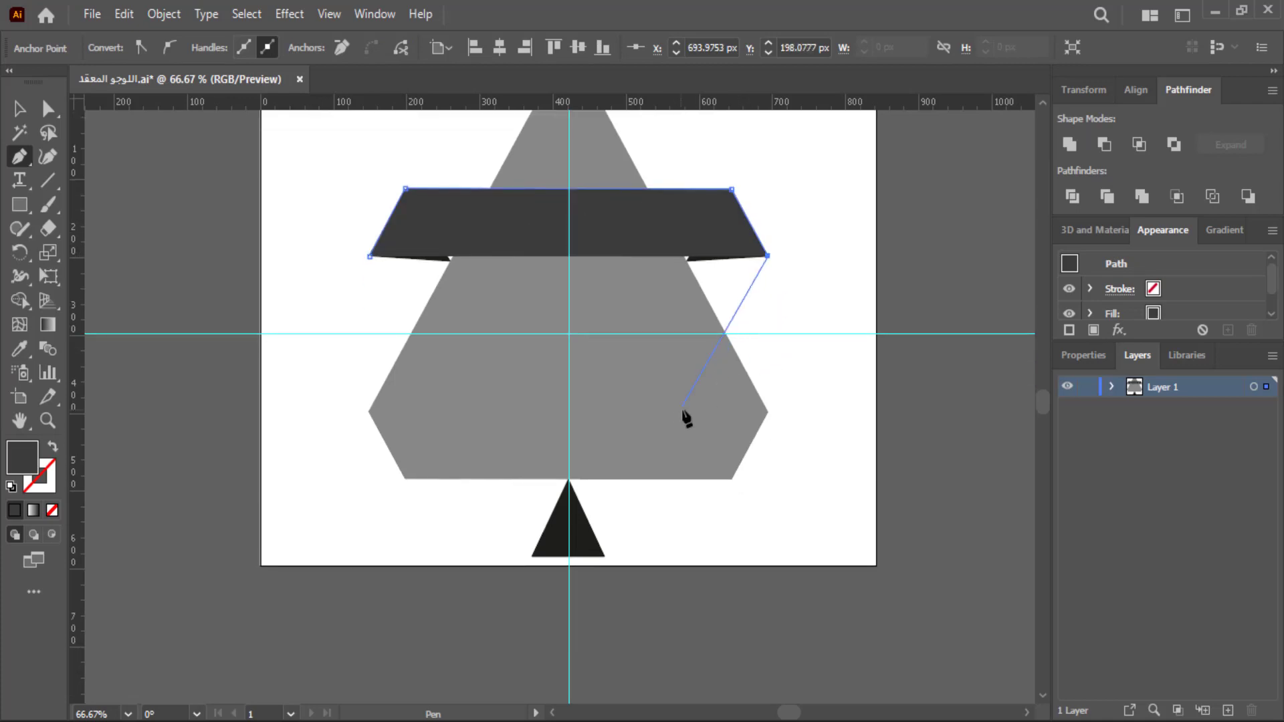
left_click(604, 556)
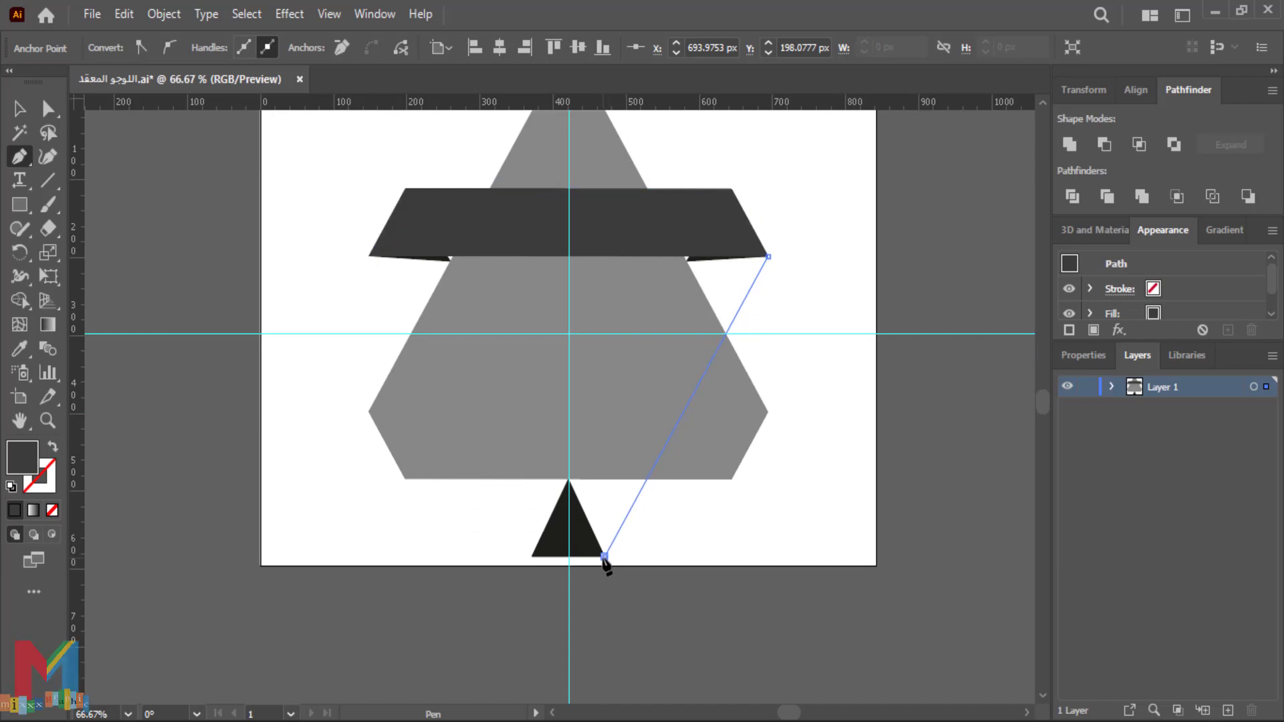
left_click(532, 556)
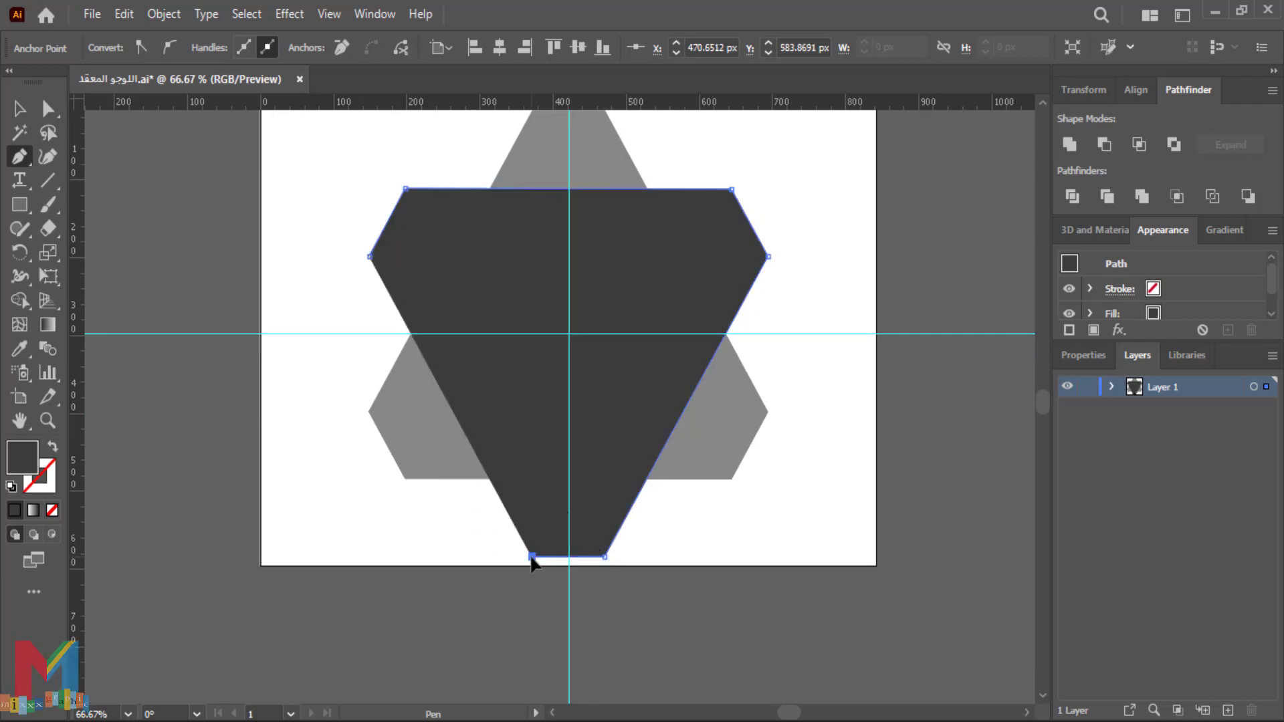
left_click(370, 256)
scroll(323, 275, "up", 3)
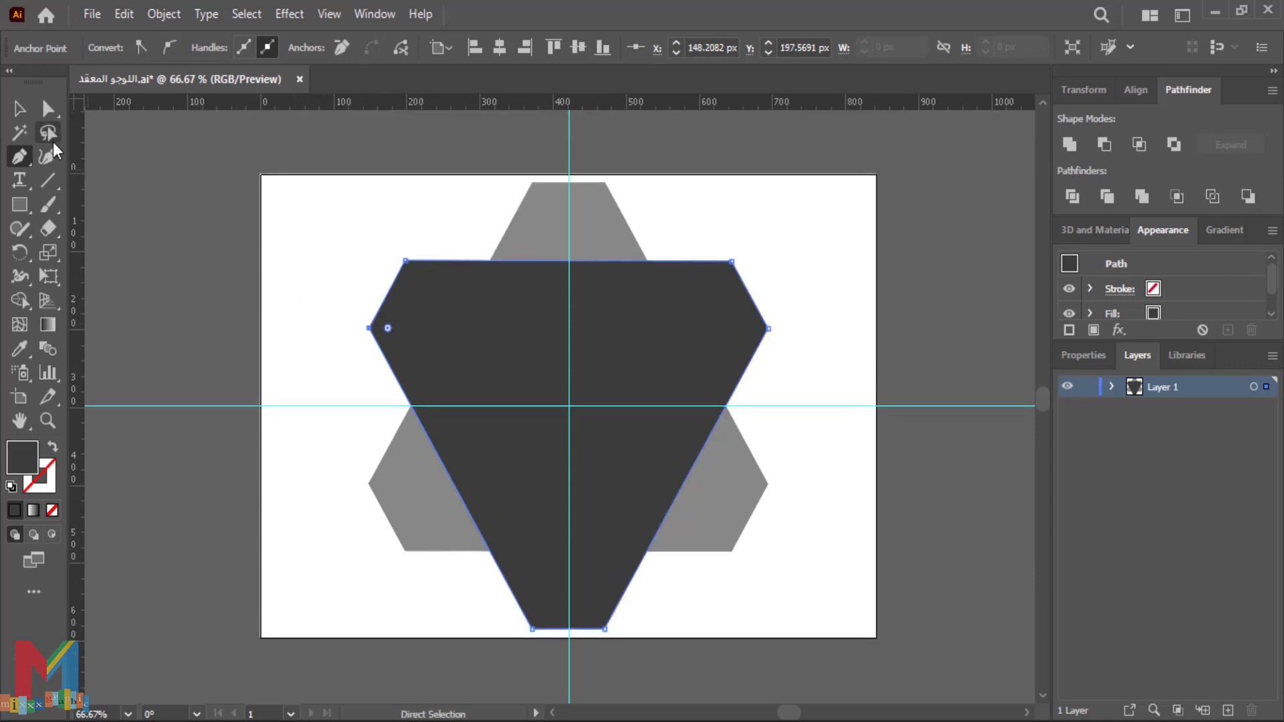
left_click(20, 109)
left_click(199, 242)
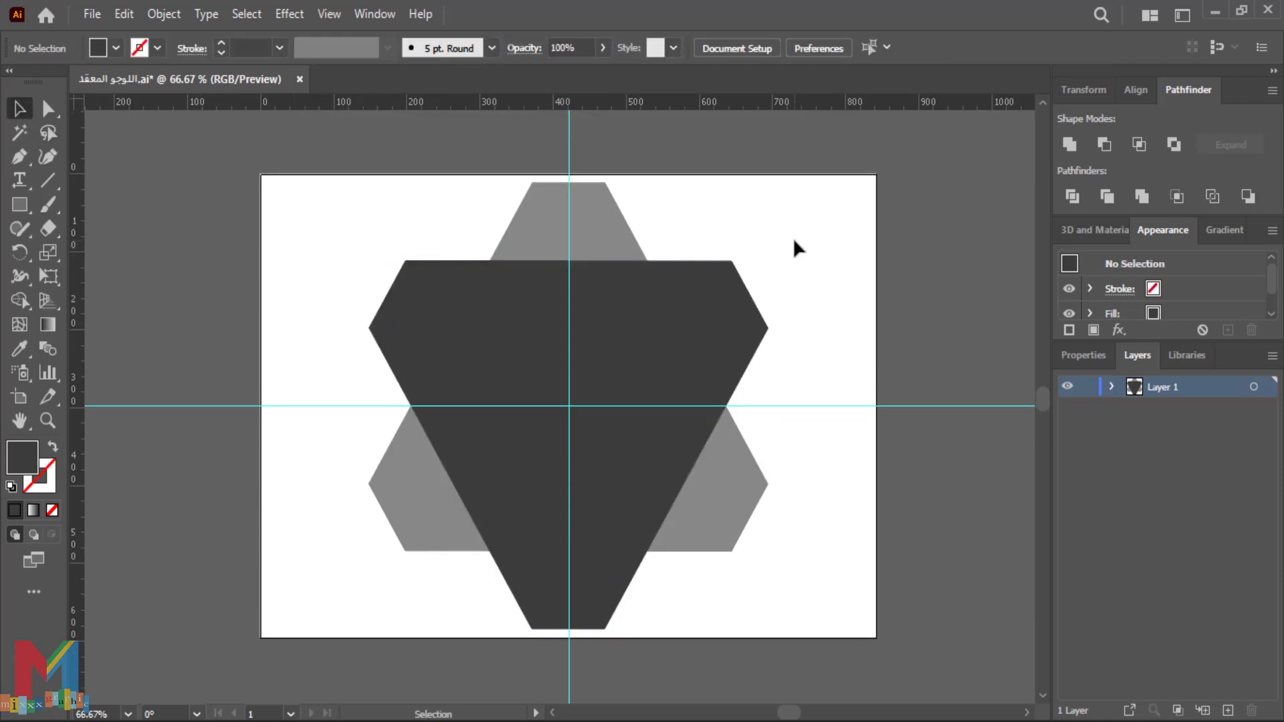
Select all triangle pieces and set the Shape Builder fill colour to red.
left_click_drag(804, 201, 304, 585)
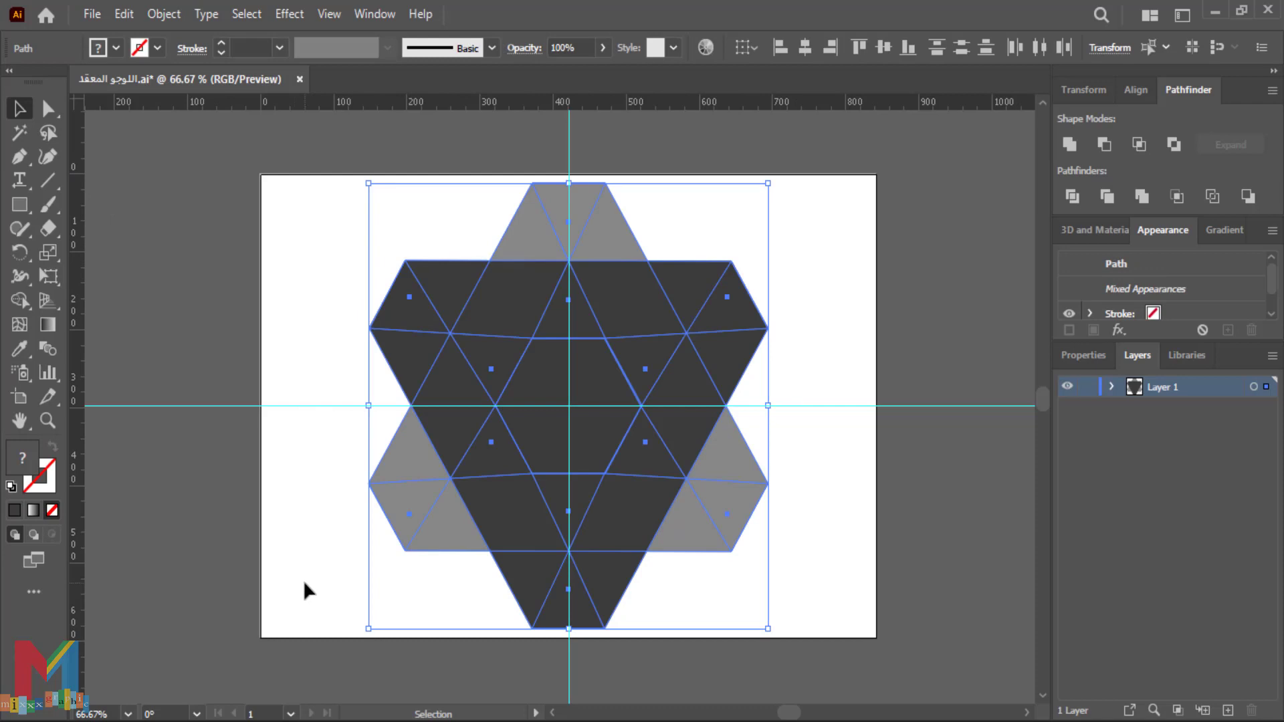
scroll(336, 495, "up", 2)
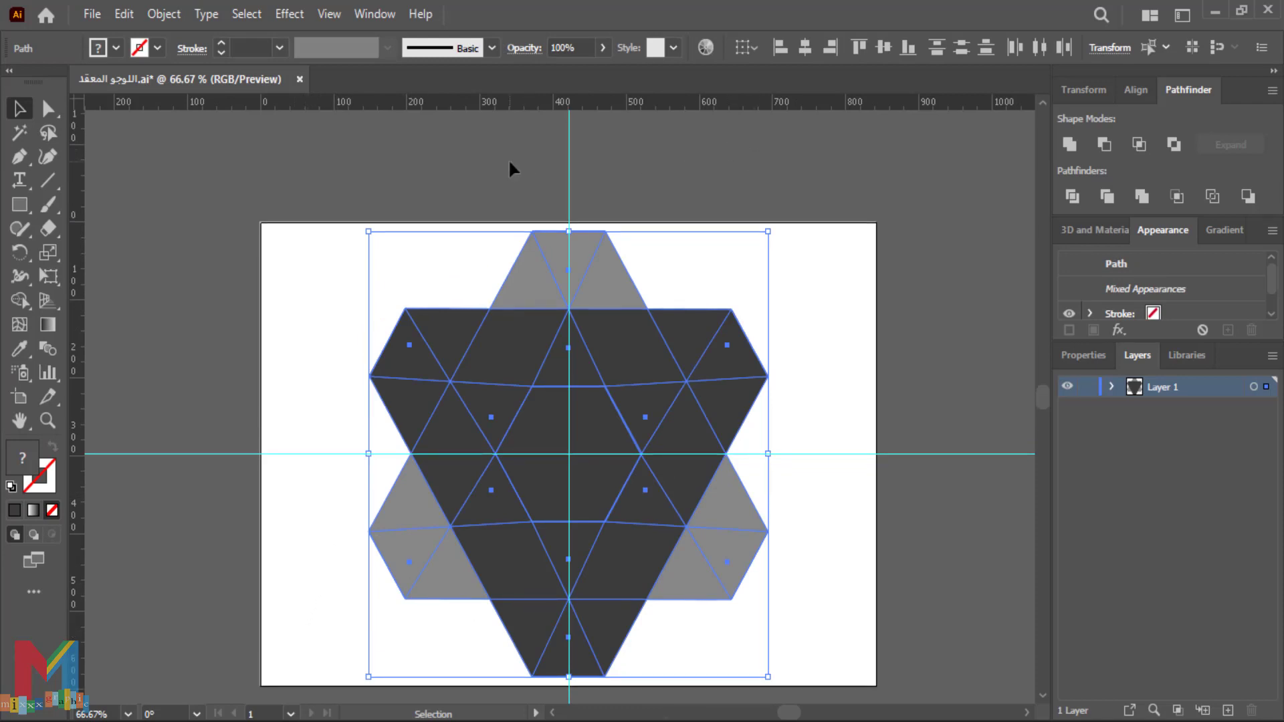
left_click(19, 301)
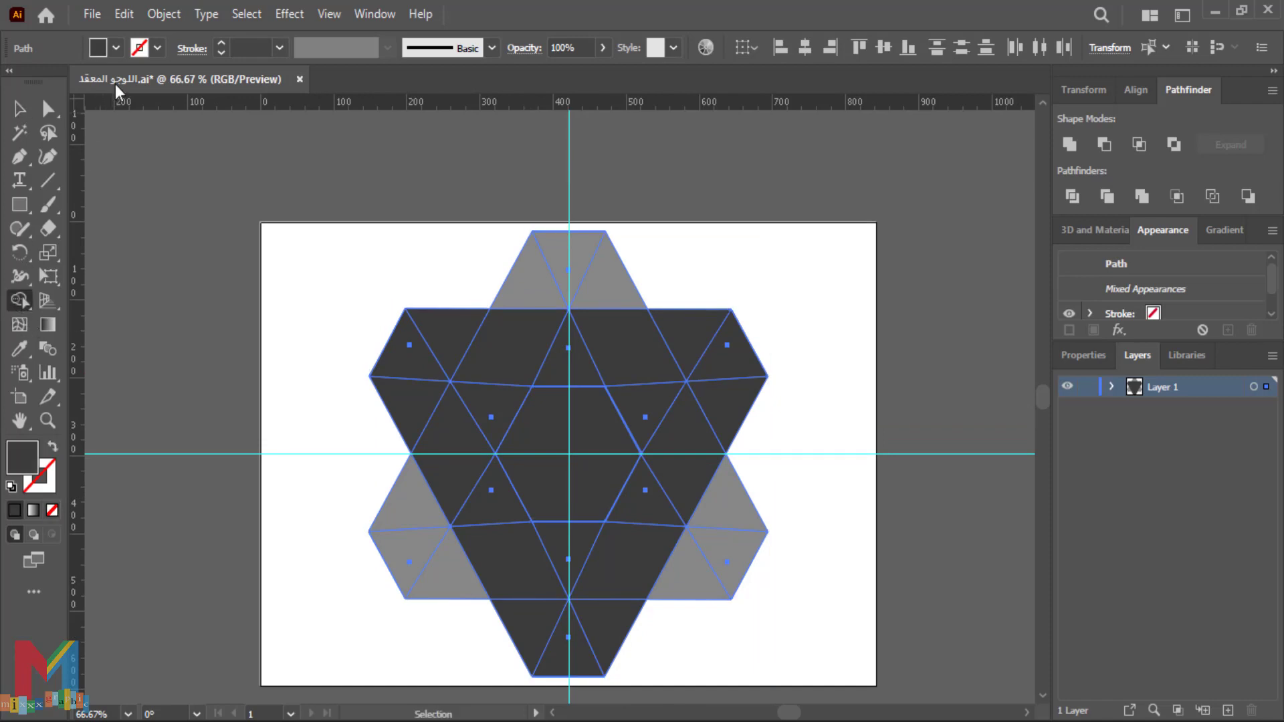
left_click(116, 48)
left_click(144, 83)
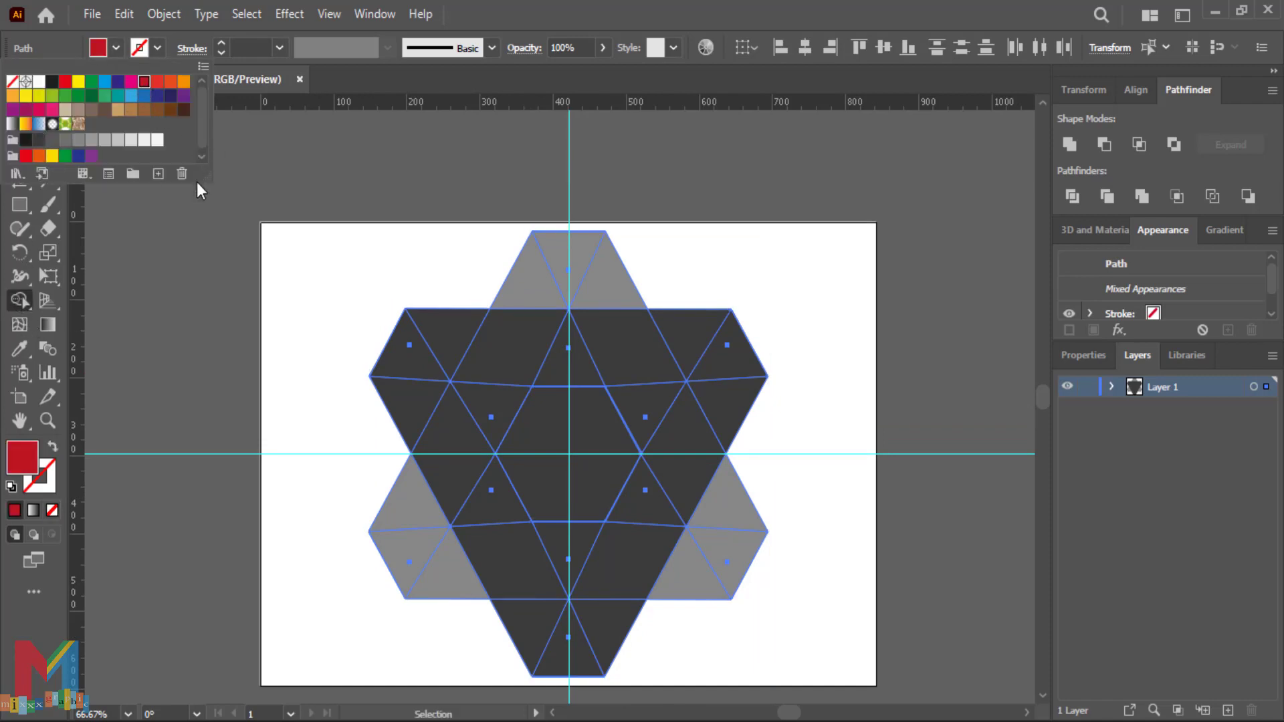
Merge the top, right and left triangle pieces into three red bands.
left_click_drag(525, 275, 595, 288)
mouse_move(619, 345)
left_mouse_down()
mouse_move(648, 409)
mouse_move(609, 302)
left_mouse_up()
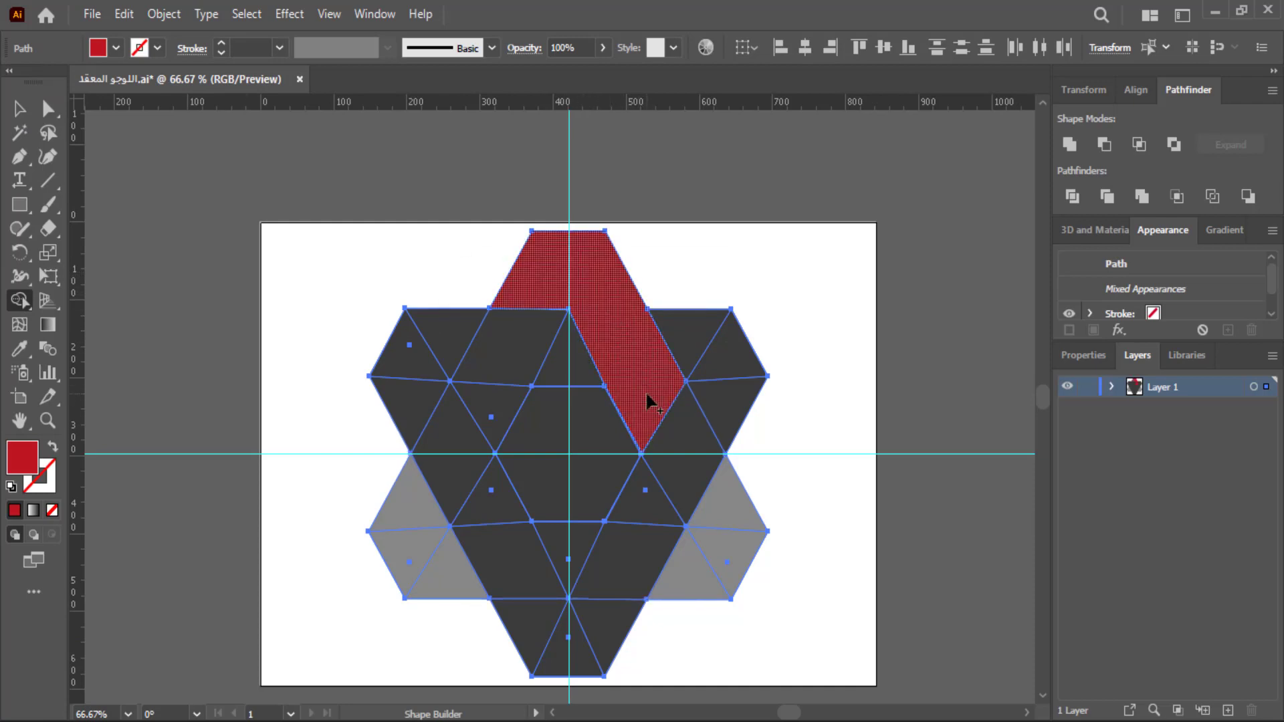
scroll(648, 401, "down", 2)
mouse_move(648, 402)
left_mouse_down()
mouse_move(715, 448)
mouse_move(698, 515)
mouse_move(573, 522)
left_mouse_up()
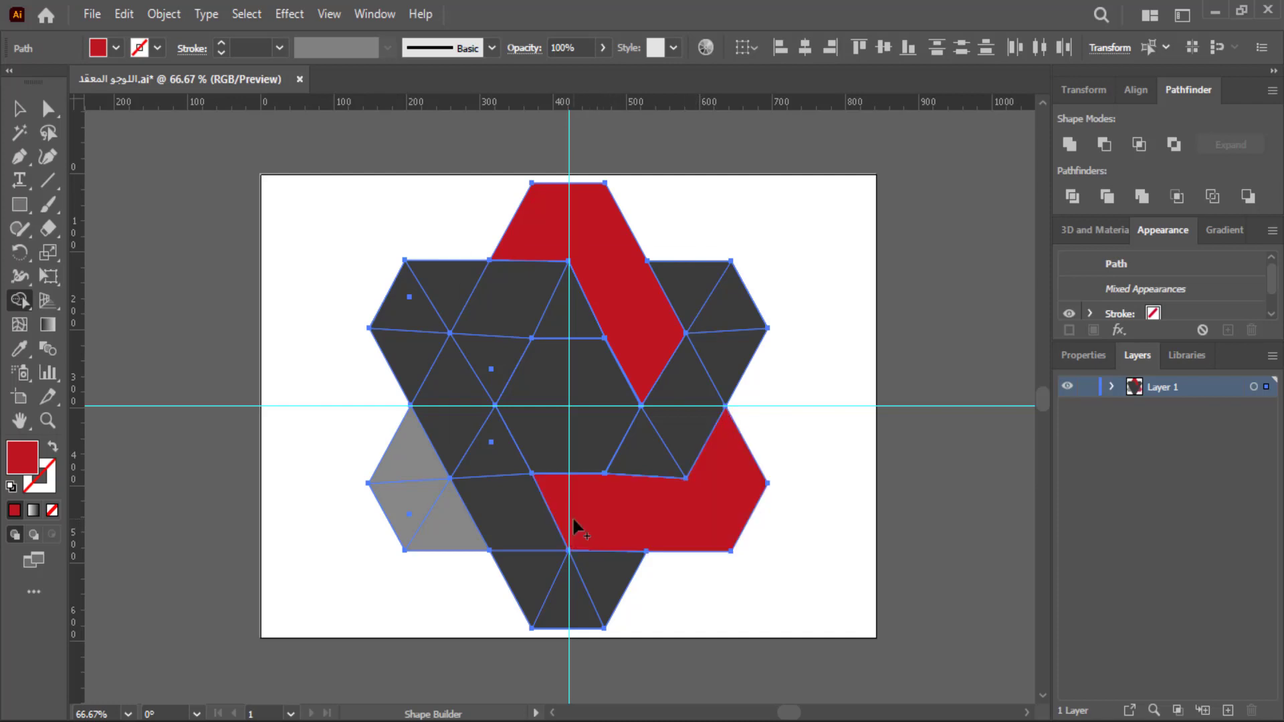
mouse_move(444, 521)
left_mouse_down()
mouse_move(486, 376)
mouse_move(467, 401)
left_mouse_up()
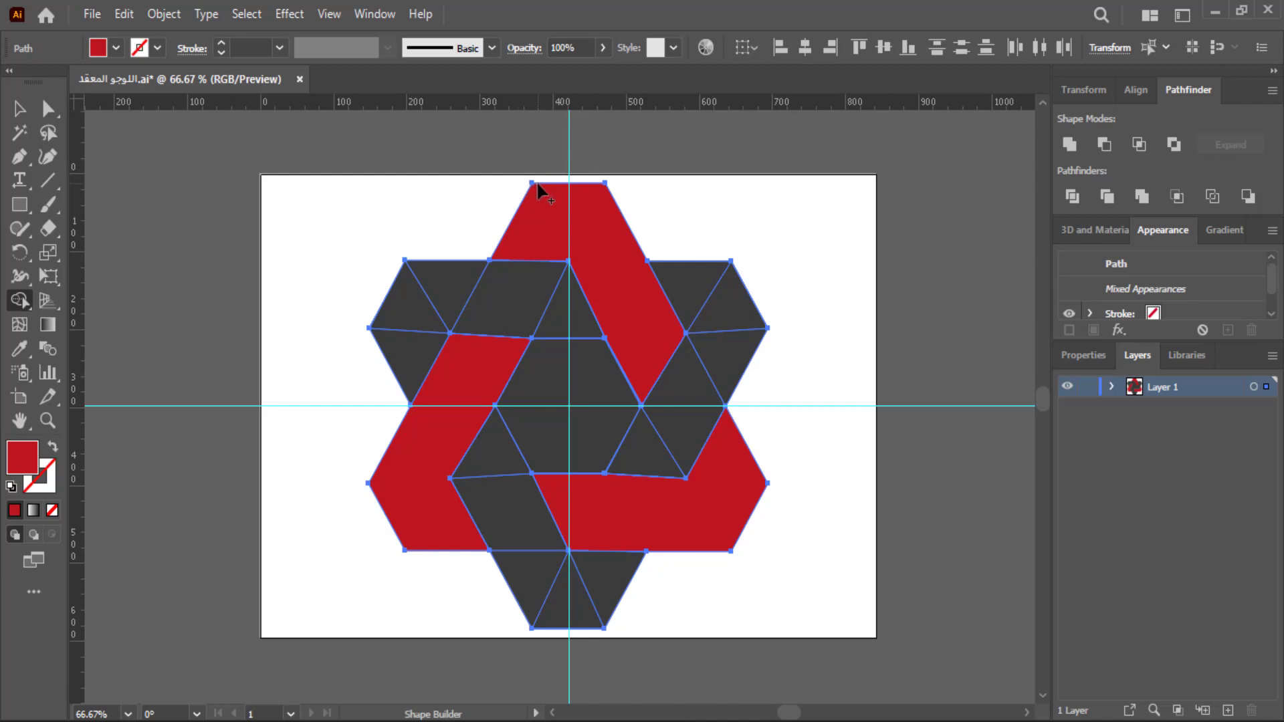
left_click(115, 48)
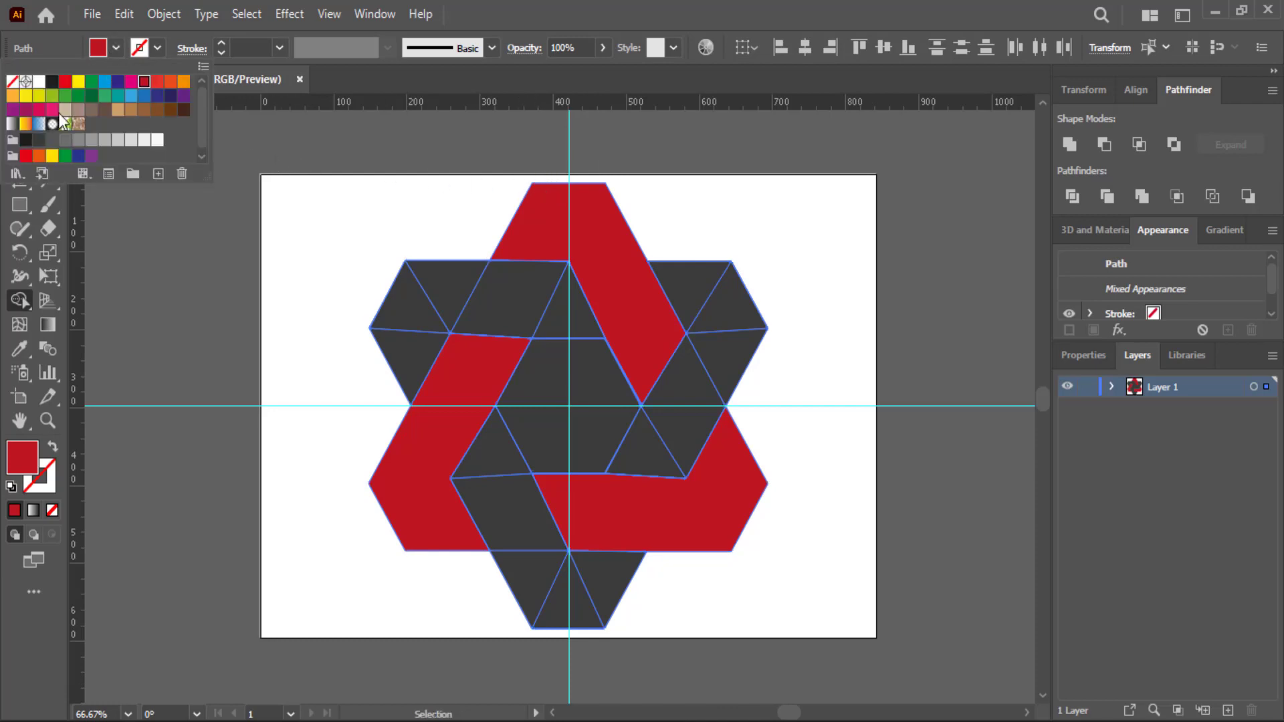
With a black fill, merge the upper-left, upper-right and bottom triangles into black bands, then deselect.
left_click(26, 139)
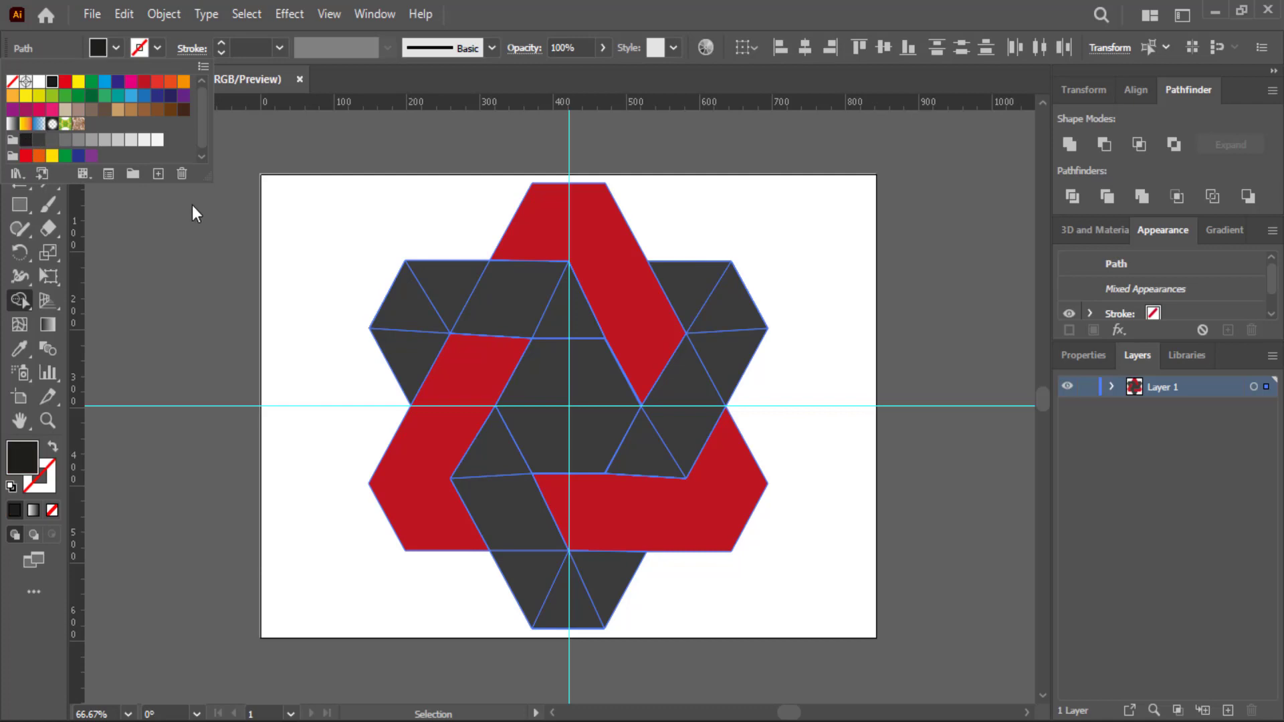
left_click(5, 617)
mouse_move(415, 302)
left_mouse_down()
mouse_move(546, 304)
mouse_move(565, 289)
left_mouse_up()
mouse_move(683, 302)
left_mouse_down()
mouse_move(728, 327)
mouse_move(665, 452)
left_mouse_up()
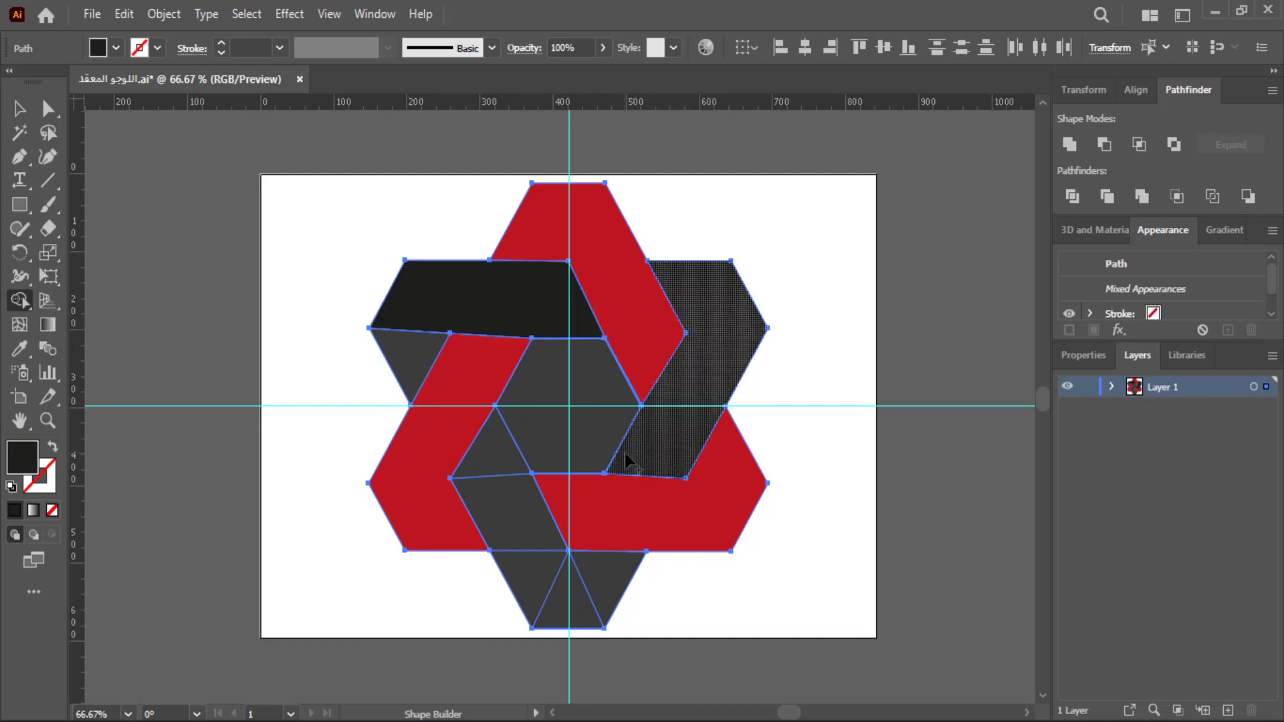
mouse_move(602, 588)
left_mouse_down()
mouse_move(515, 552)
mouse_move(493, 468)
left_mouse_up()
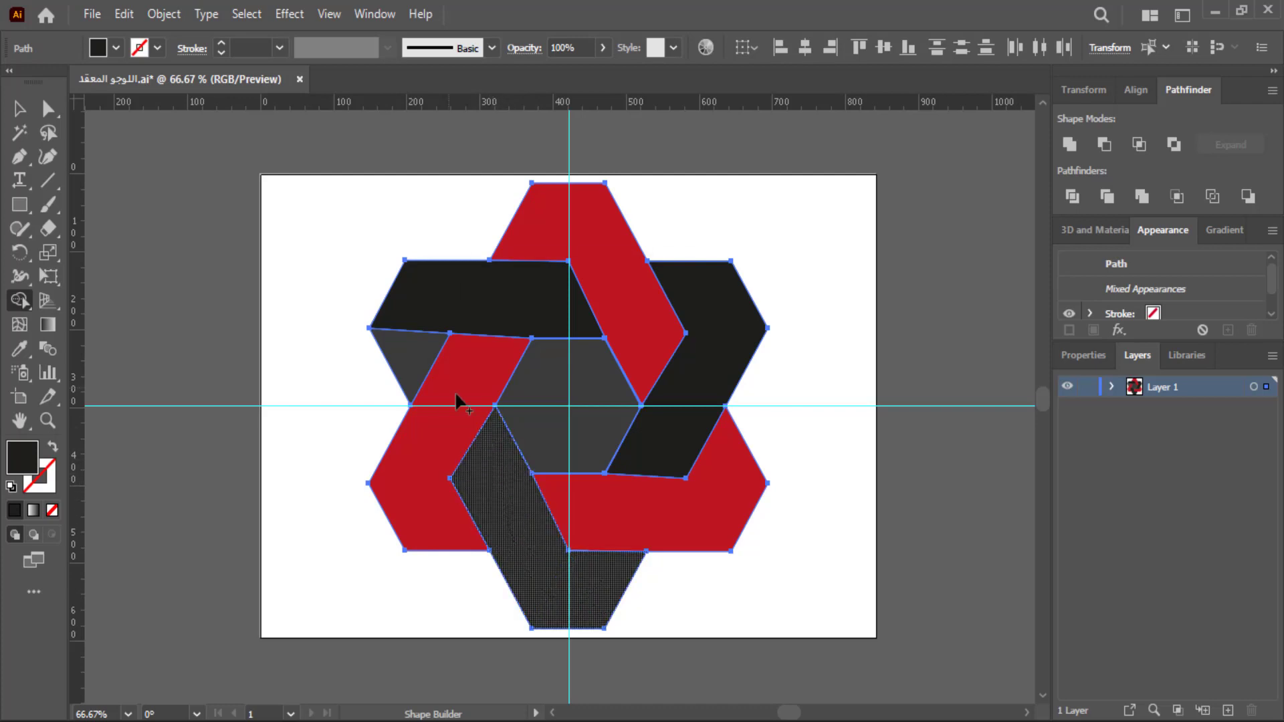
left_click_drag(410, 324, 407, 345)
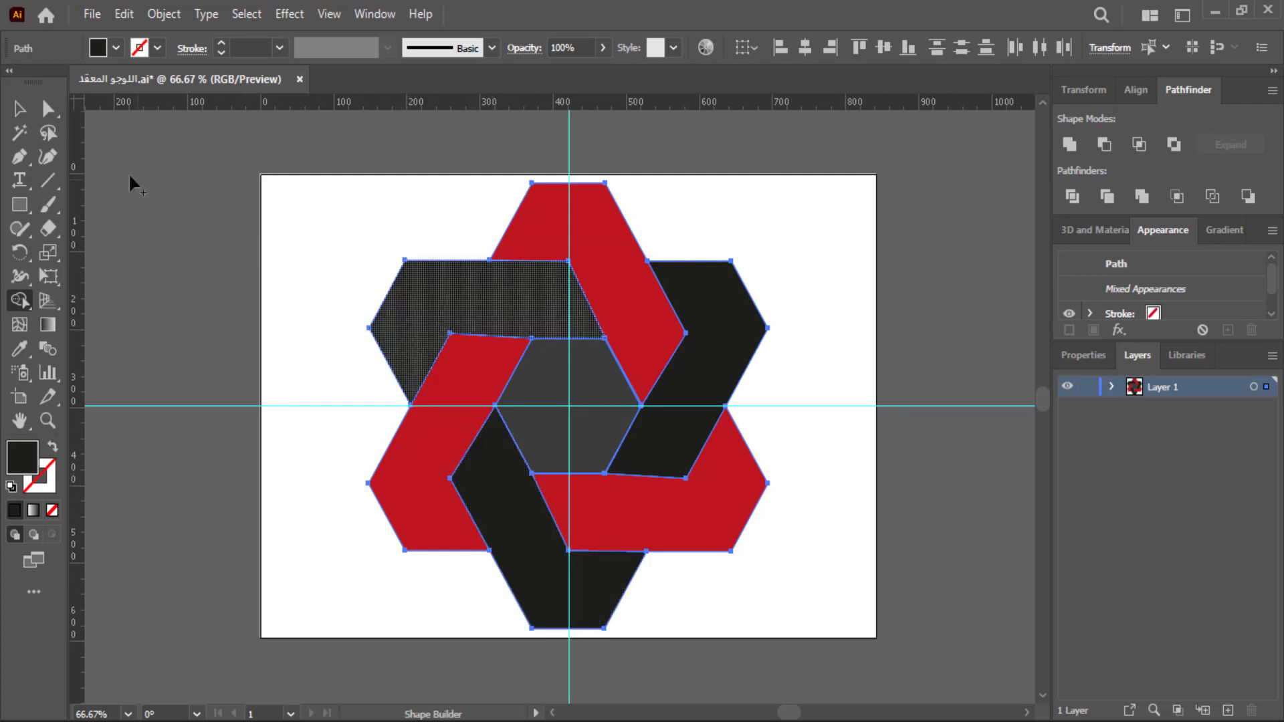
key("v")
left_click(151, 194)
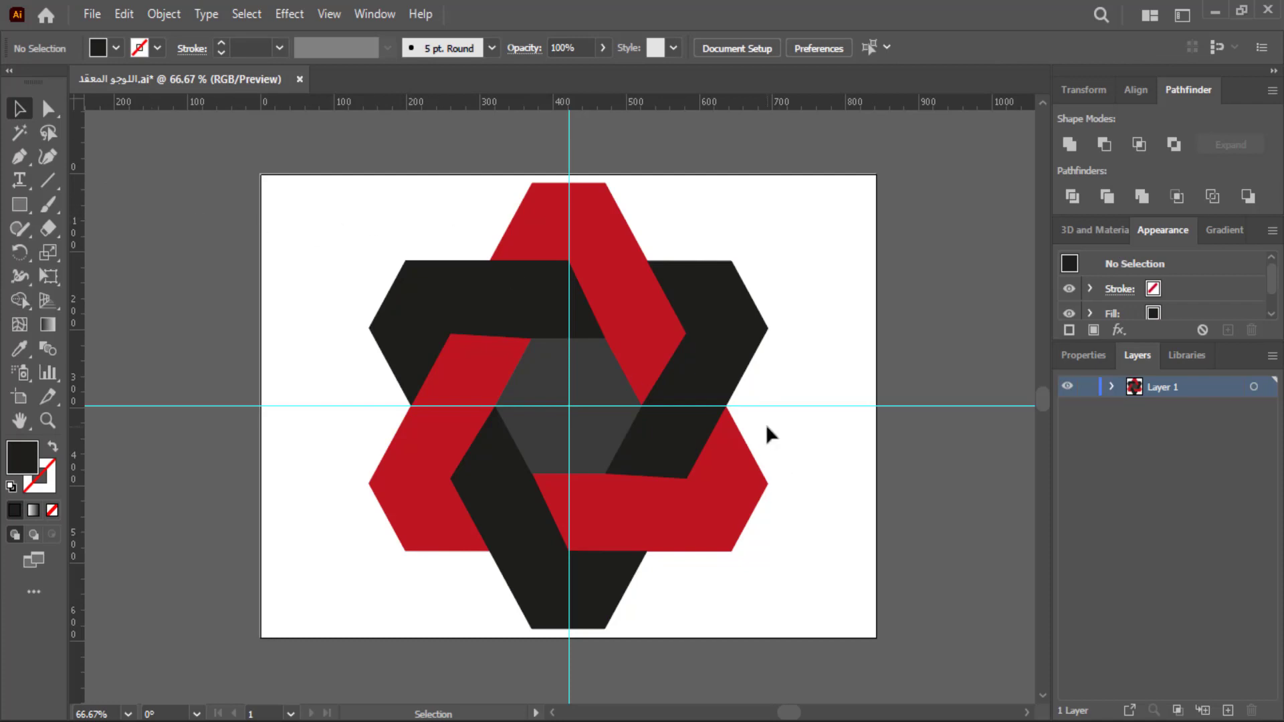
Delete the three stacked dark and grey hexagons at the logo's centre.
left_click(613, 447)
key("Delete")
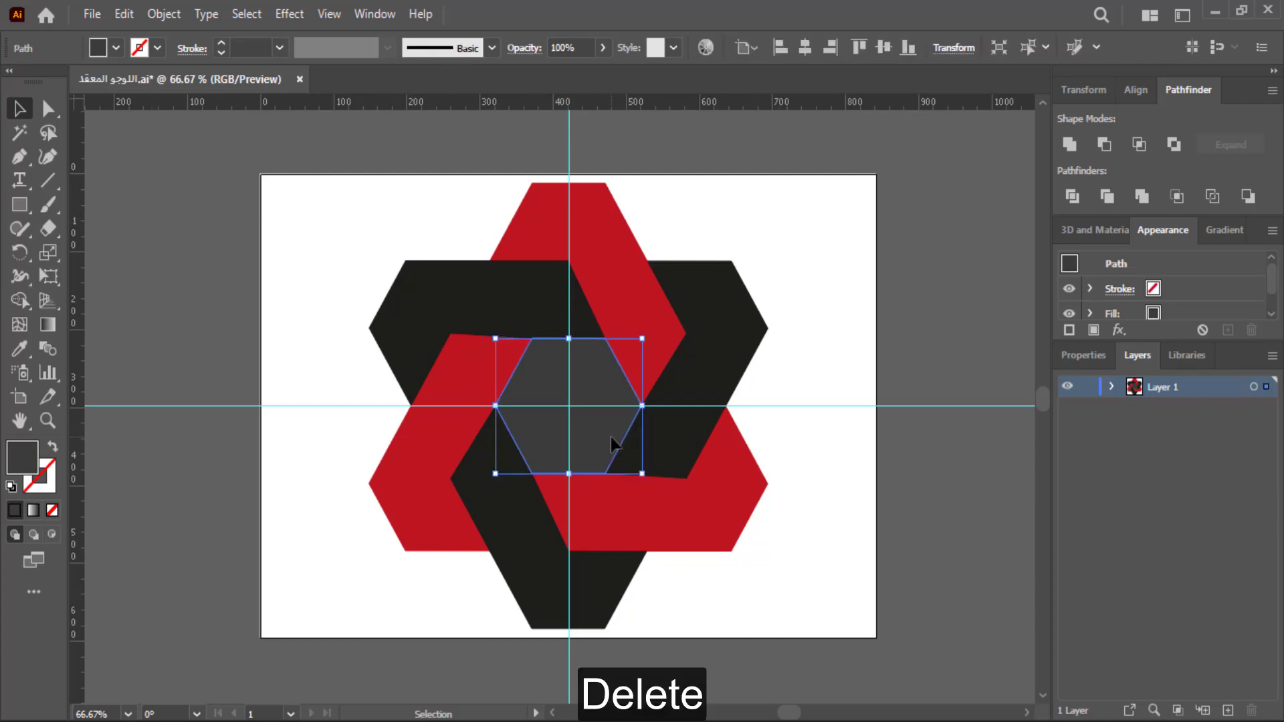
left_click(612, 440)
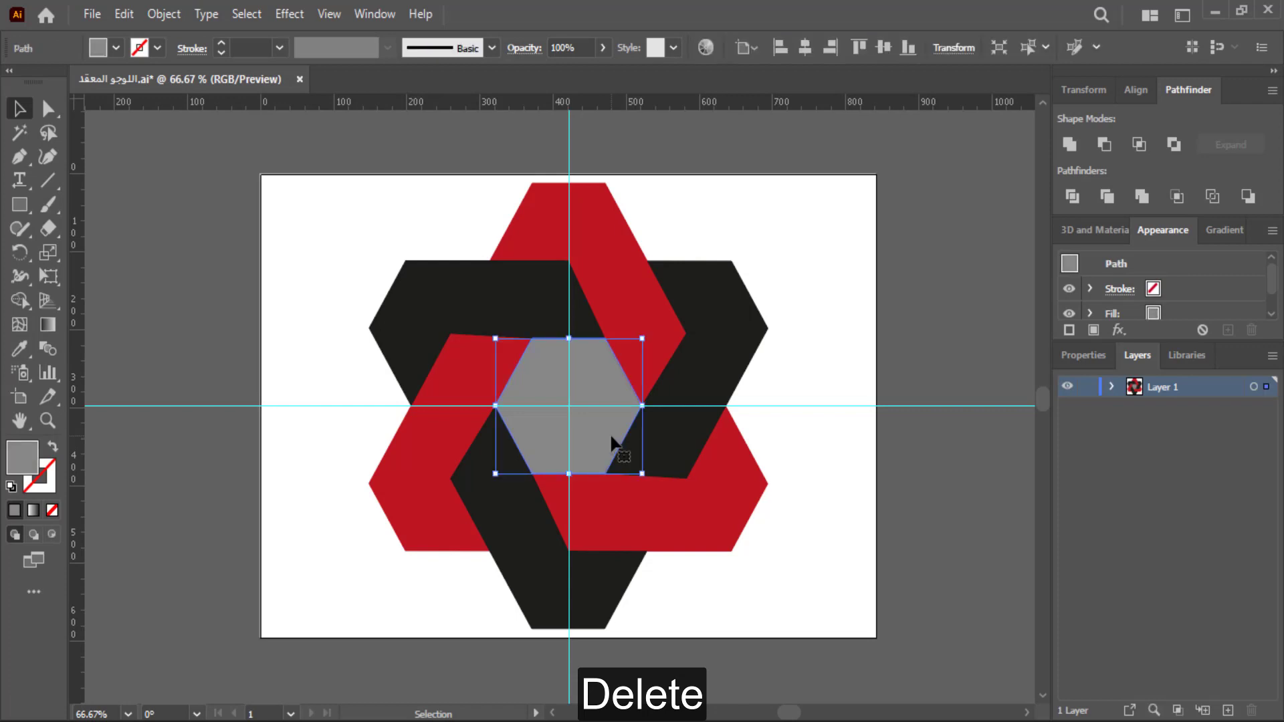
key("Delete")
left_click(612, 442)
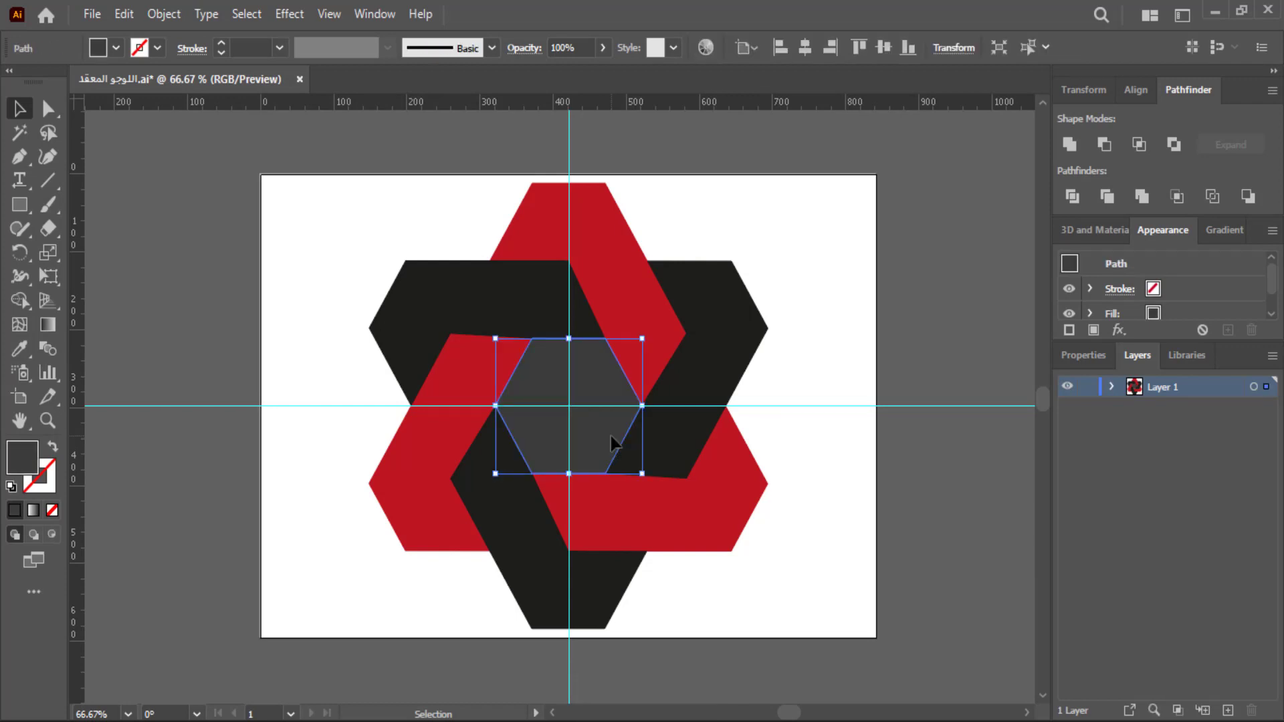
key("Delete")
scroll(610, 434, "down", 2)
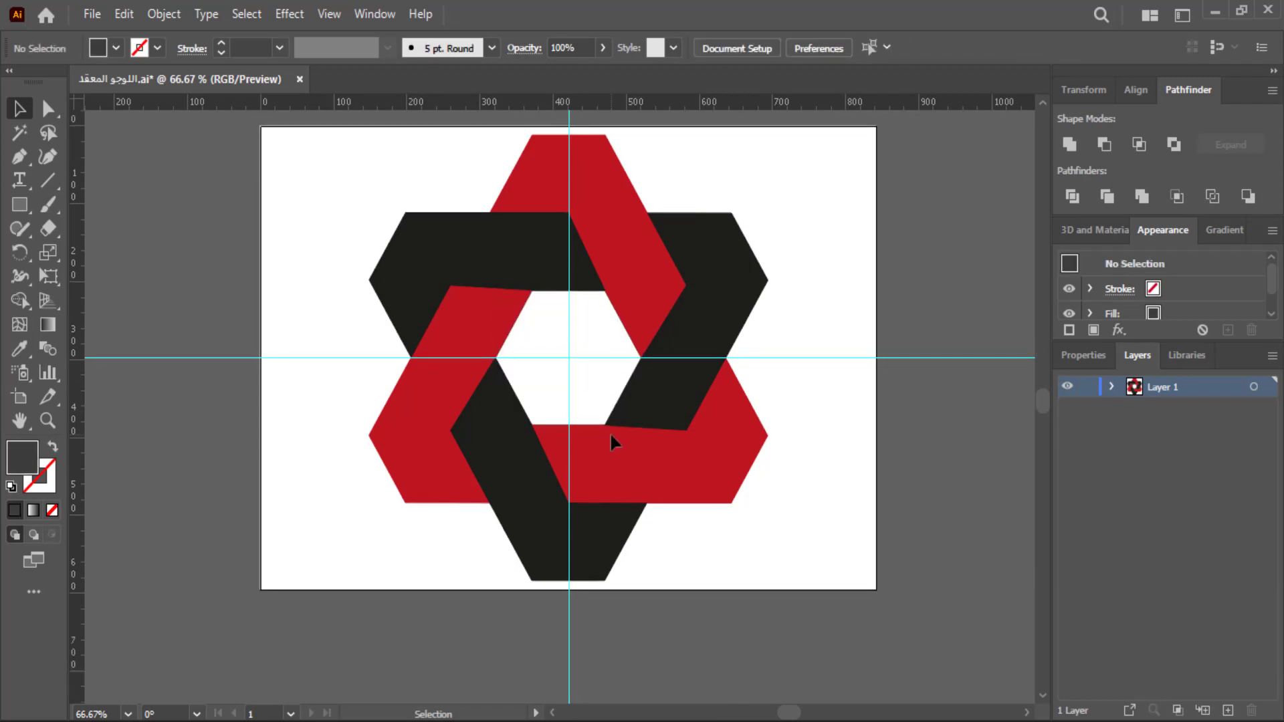
scroll(618, 445, "up", 2)
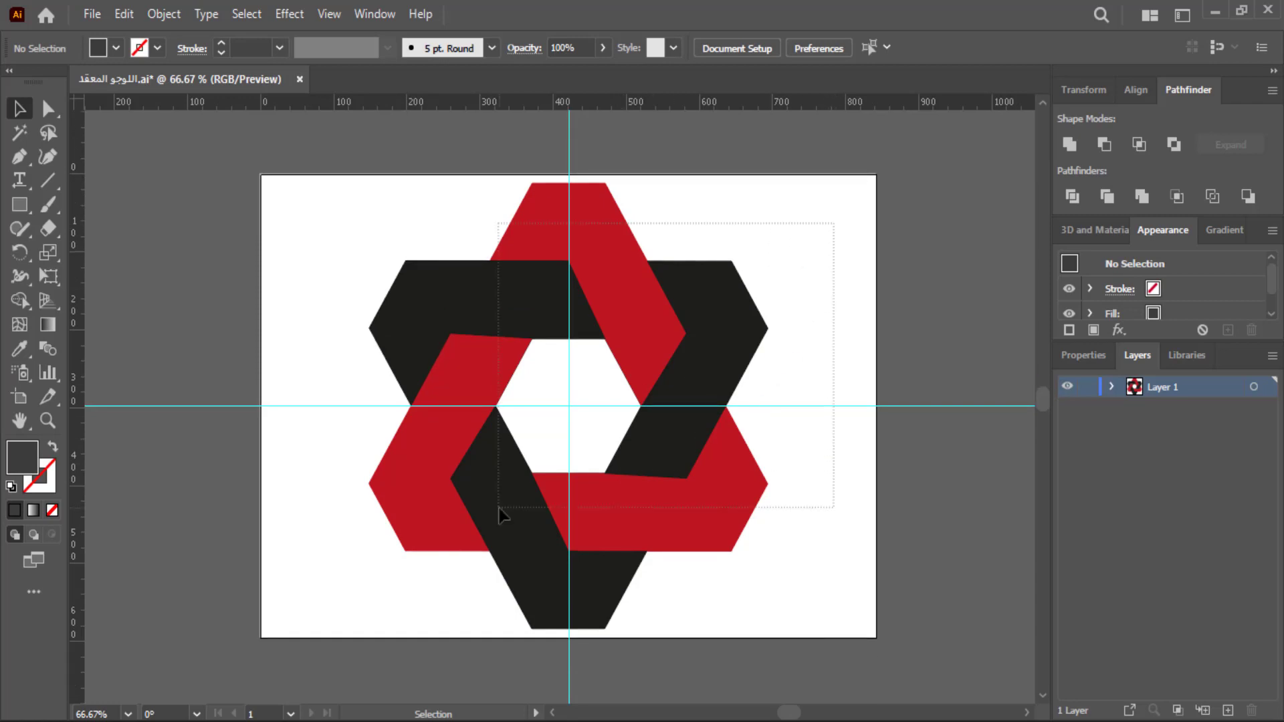
Scale the whole logo down and move it up and right on the artboard.
left_click_drag(836, 229, 334, 639)
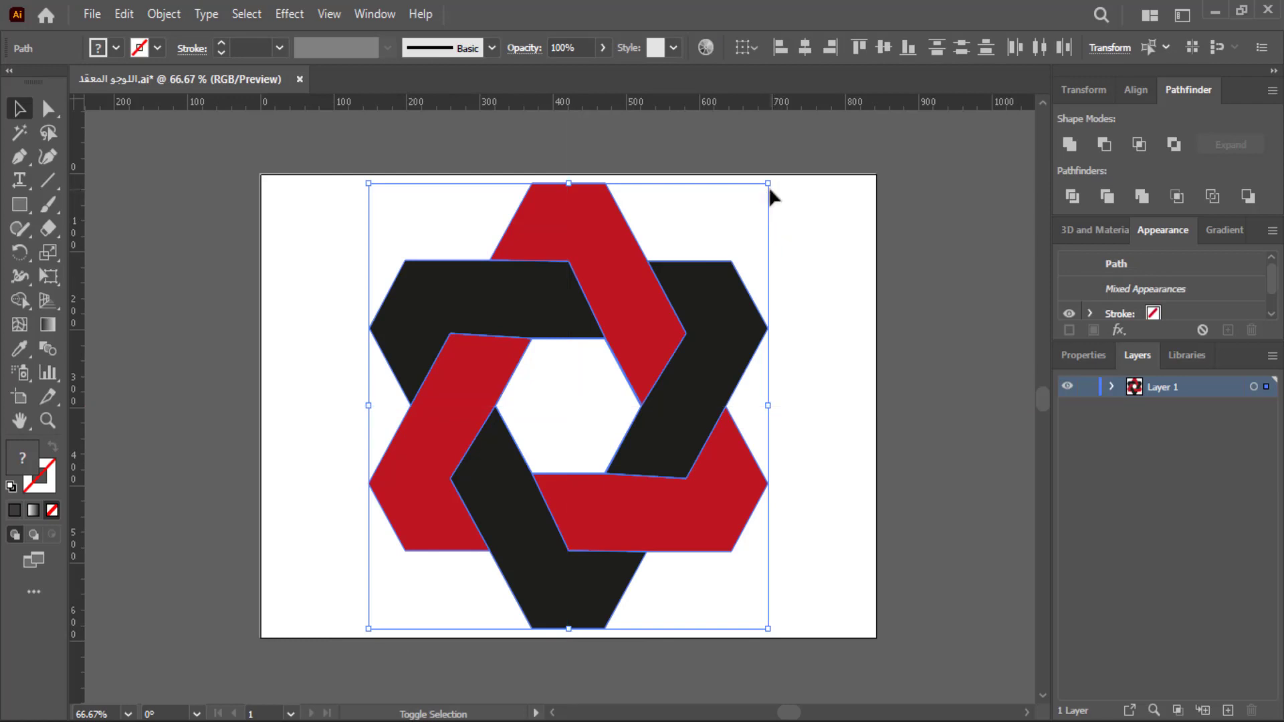
left_click_drag(767, 184, 643, 356)
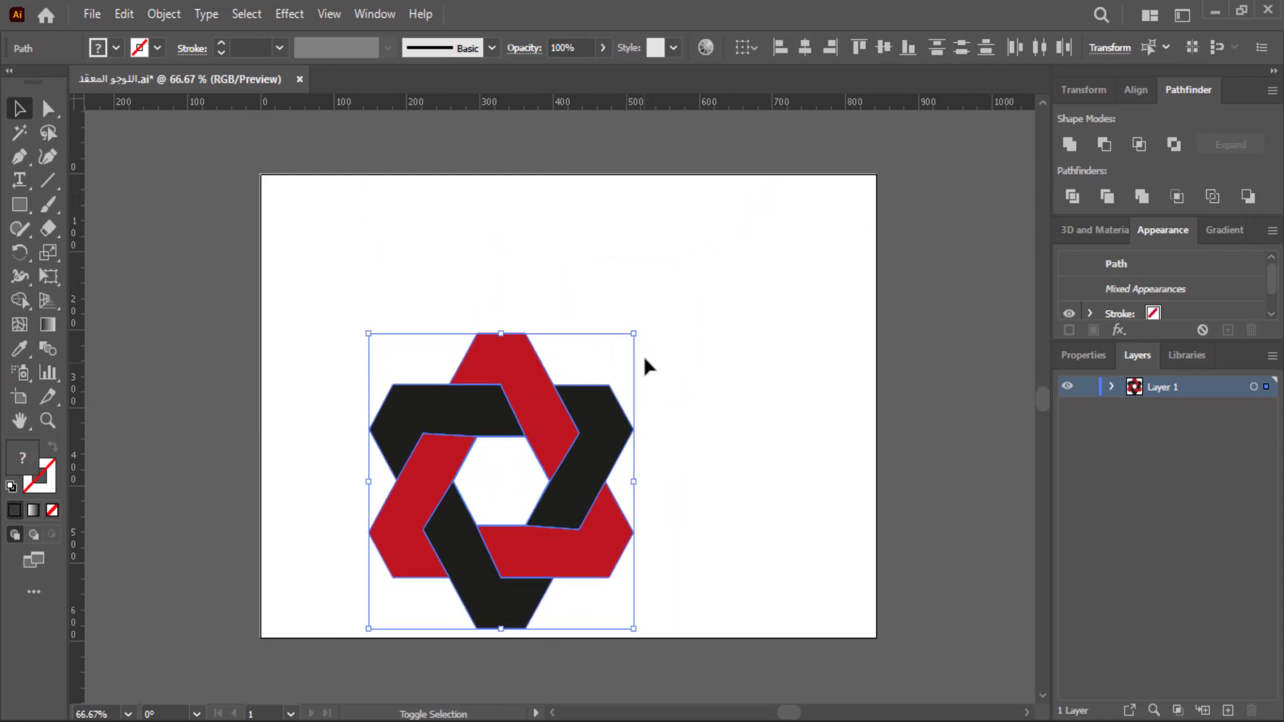
mouse_move(536, 574)
left_mouse_down()
mouse_move(621, 415)
mouse_move(615, 447)
left_mouse_up()
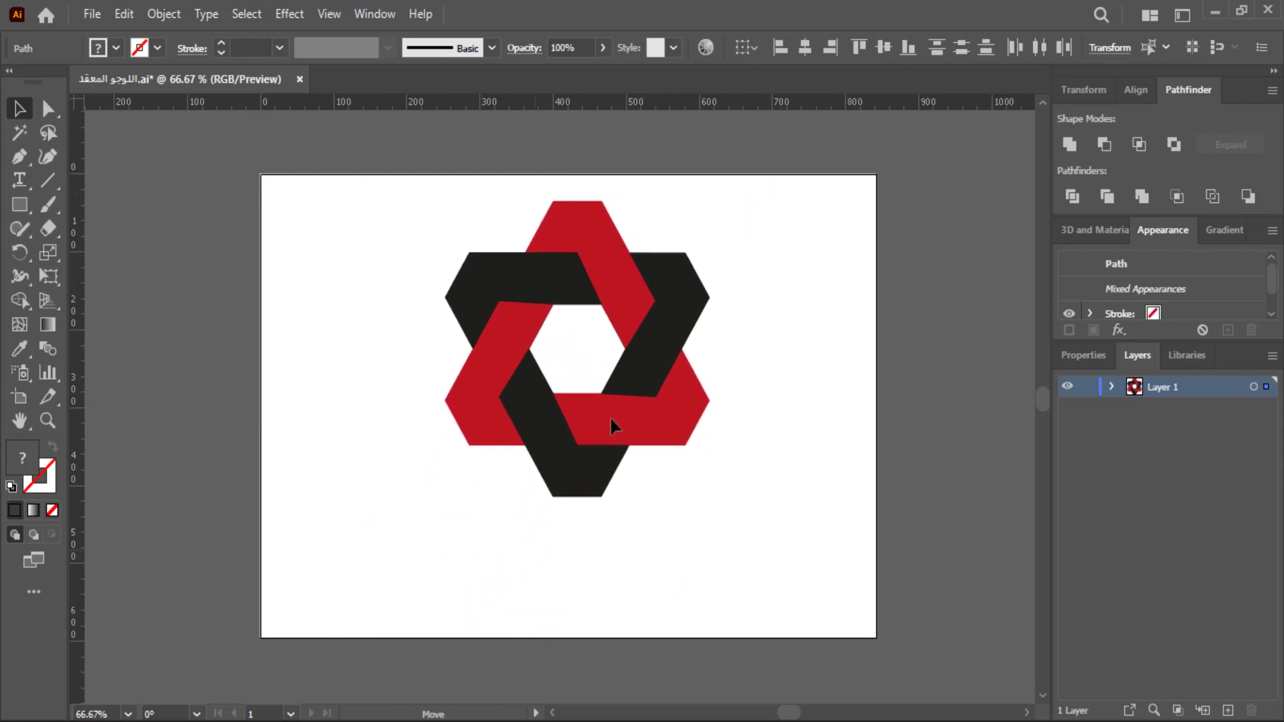
left_click(732, 451)
Group the three red bands together.
left_click(682, 443)
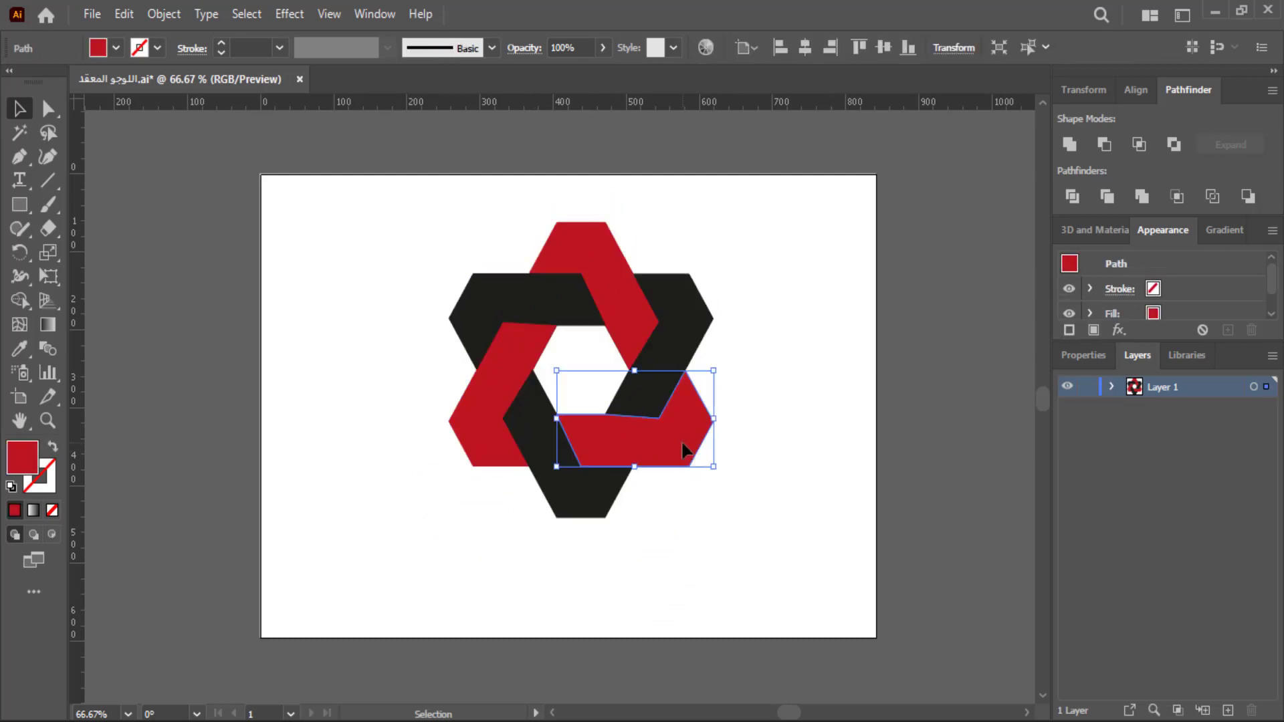
left_click(502, 459, "shift")
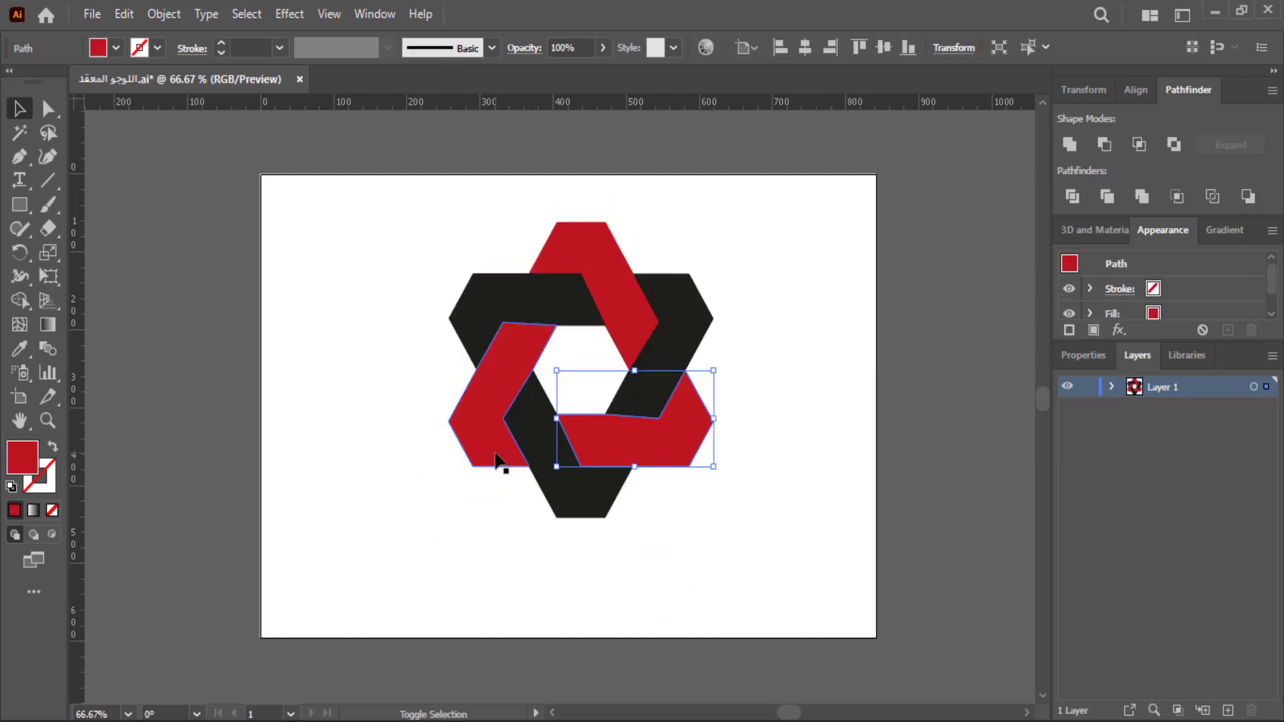
left_click(595, 269, "shift")
right_click(595, 269)
left_click(675, 412)
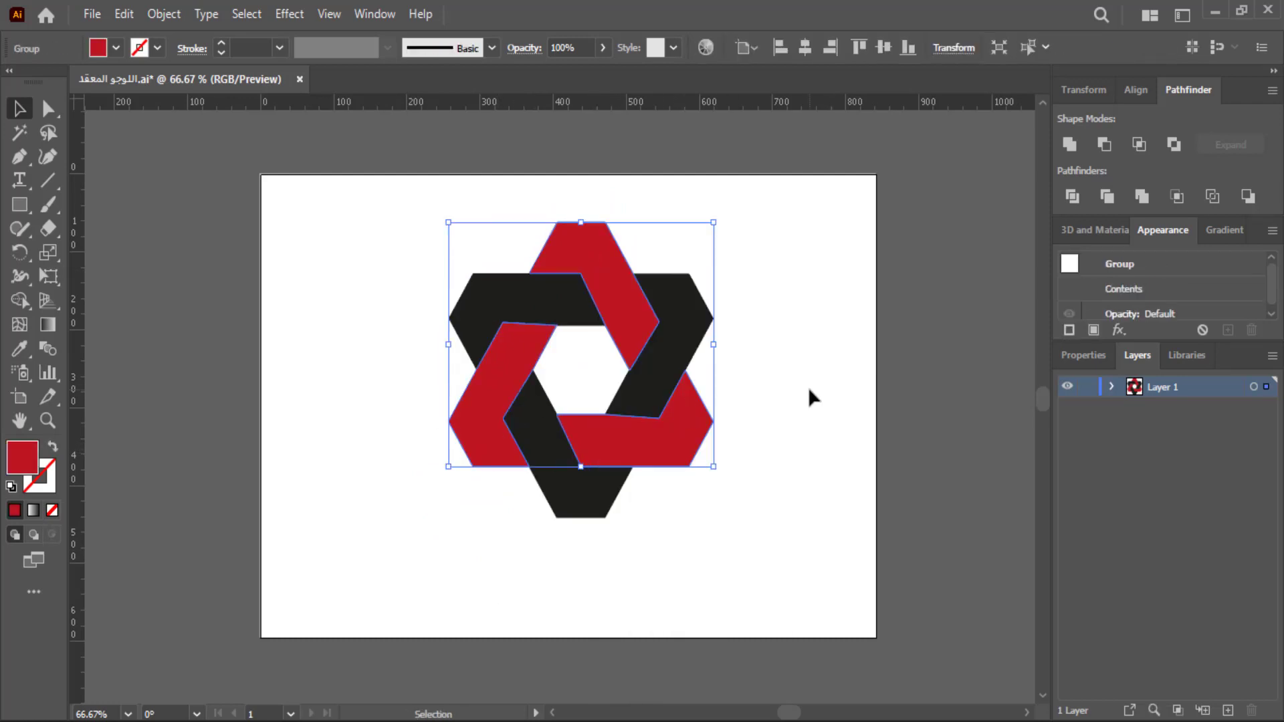
left_click(808, 395)
Group the three black bands, then select the red group and show the Gradient panel.
left_click(596, 493)
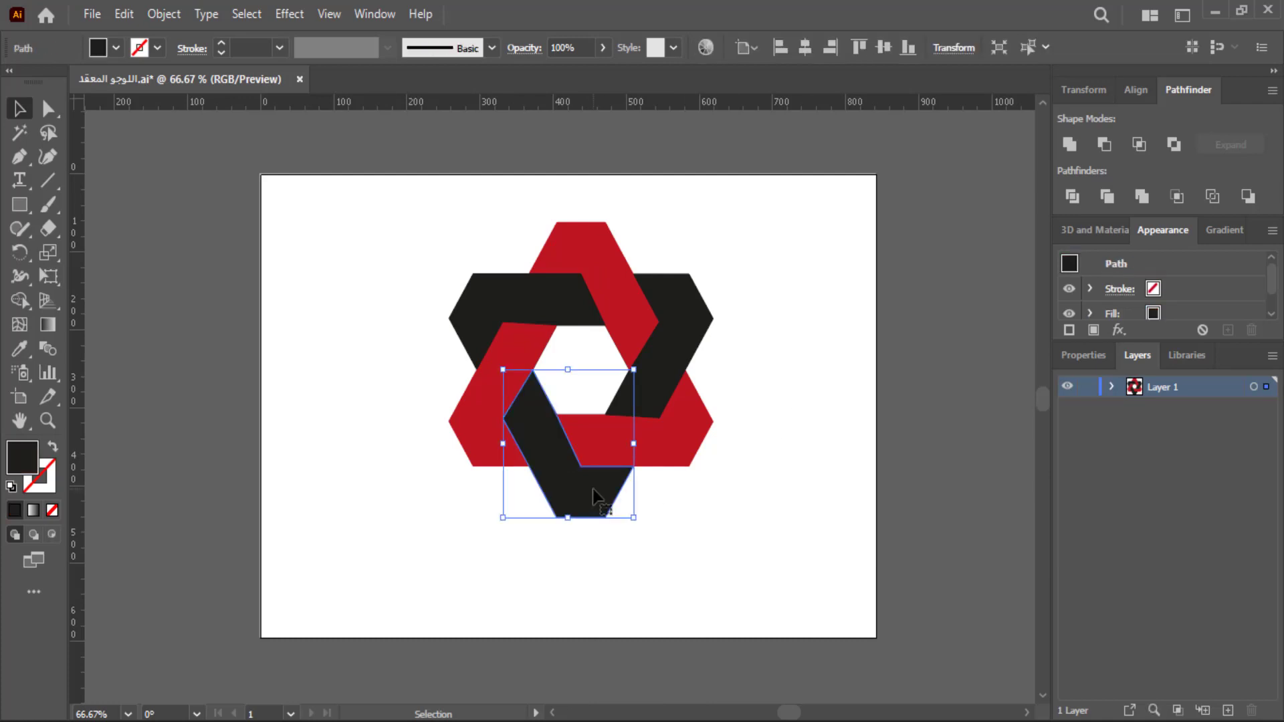
left_click(656, 384, "shift")
left_click(479, 312, "shift")
right_click(479, 312)
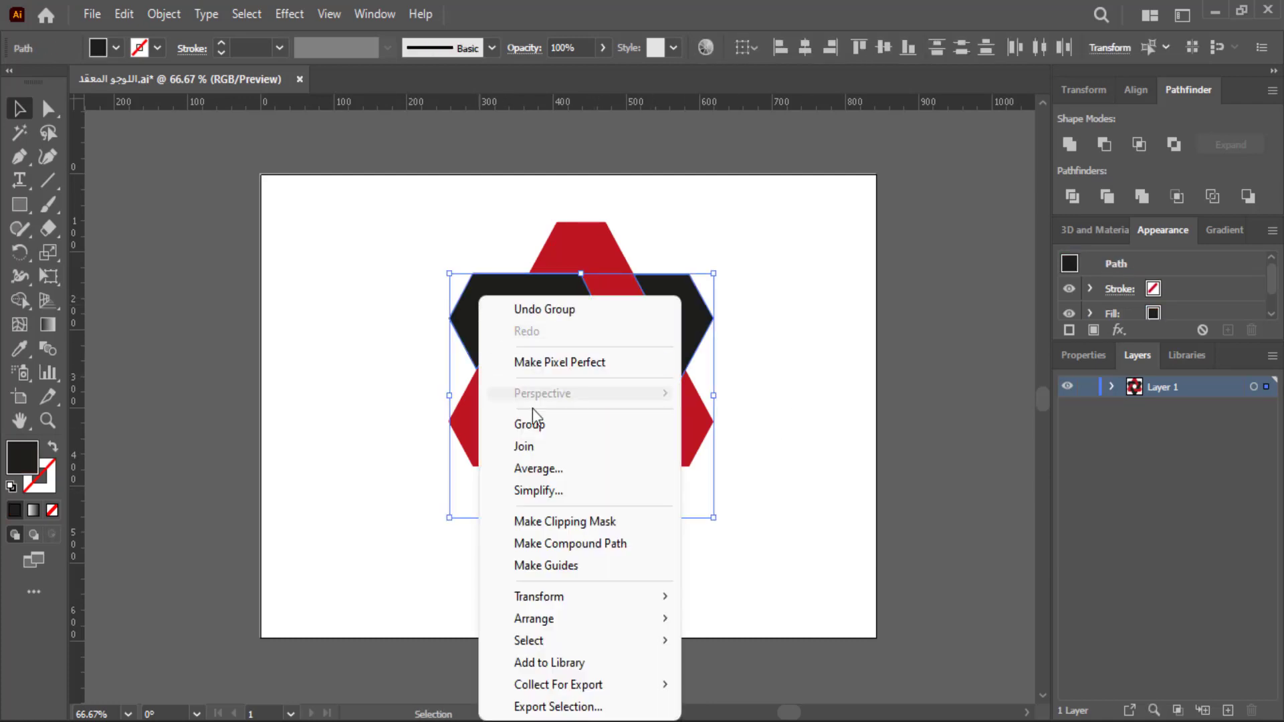
left_click(532, 418)
left_click(743, 424)
left_click(687, 438)
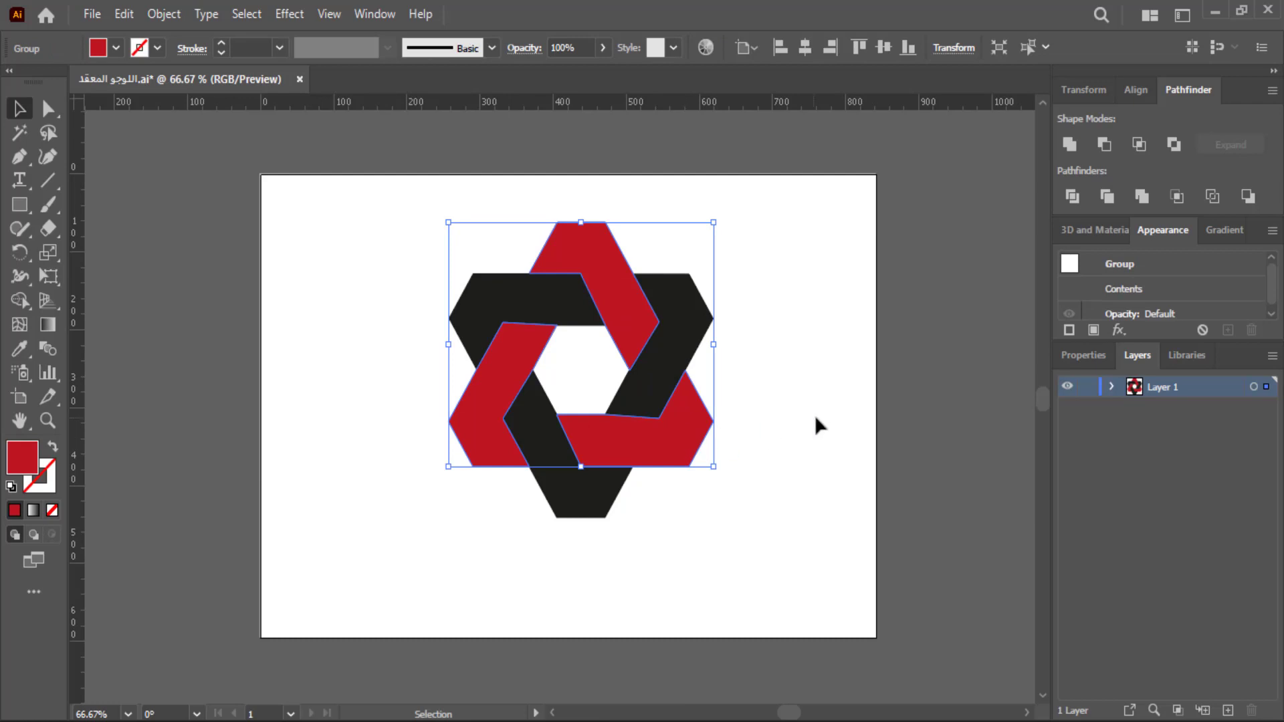
left_click(1209, 234)
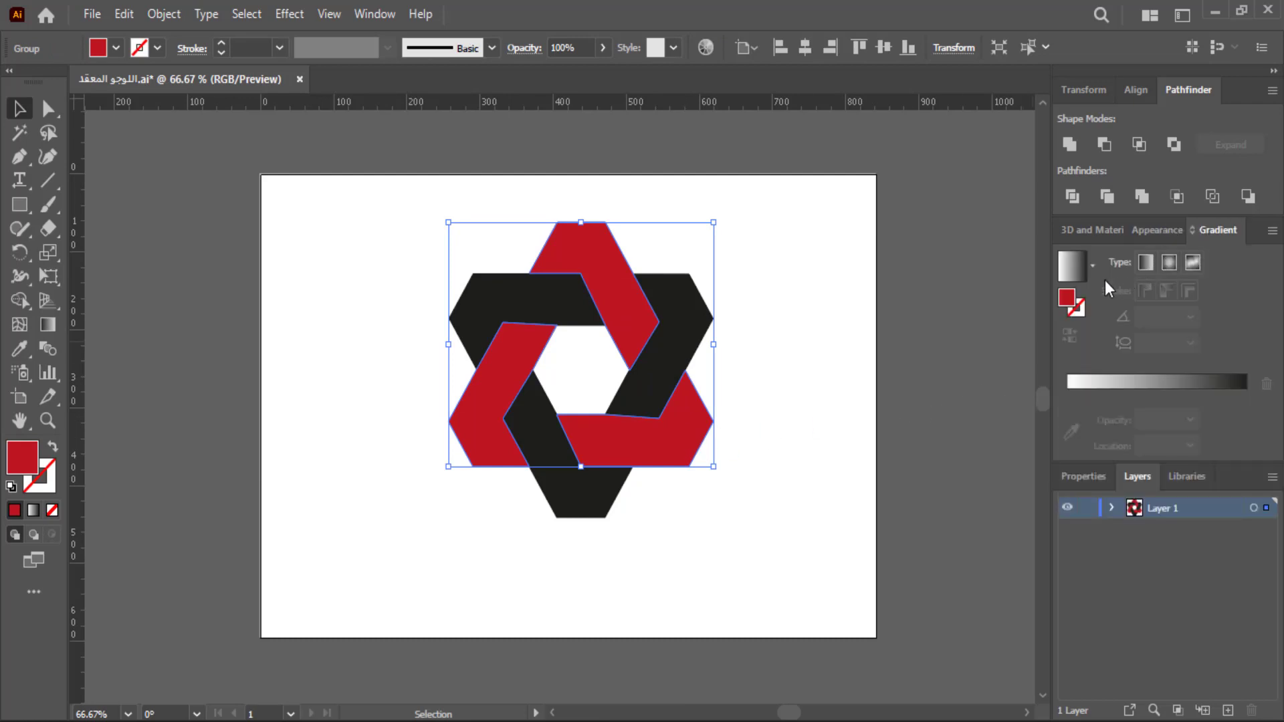
Give the red bands a linear gradient whose left stop is red at the far left.
left_click(1070, 268)
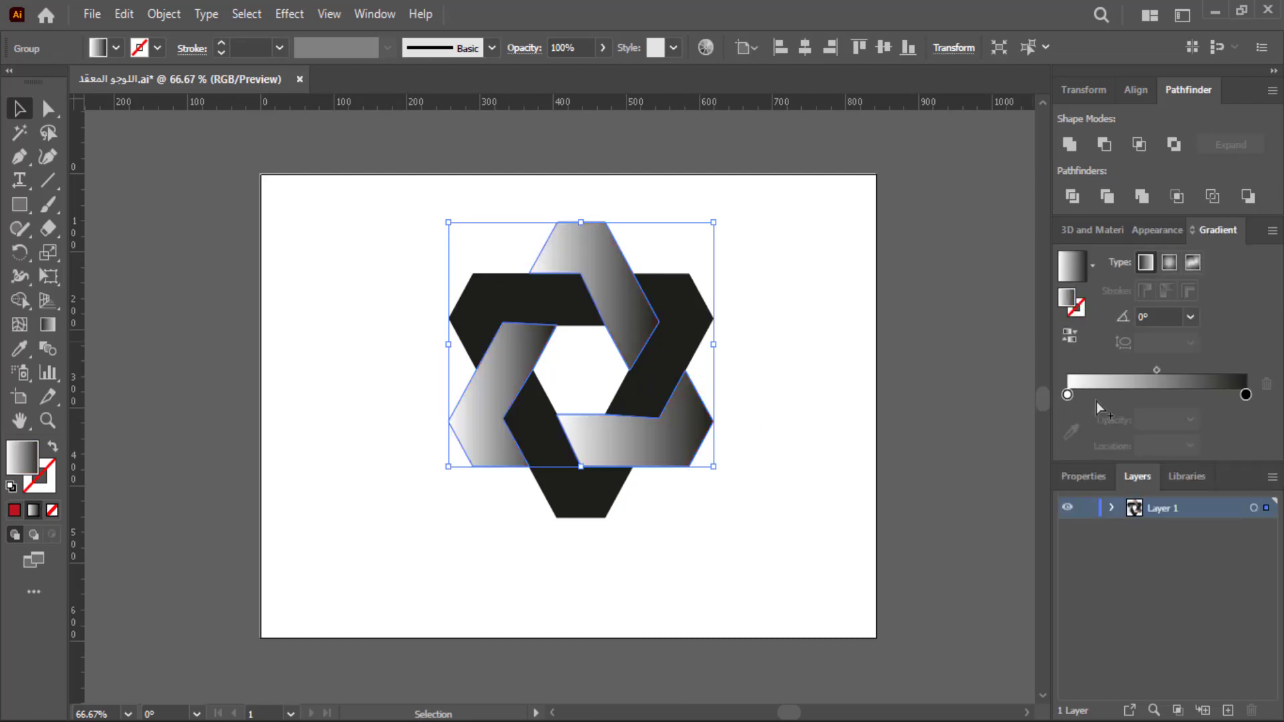
double_click(1068, 395)
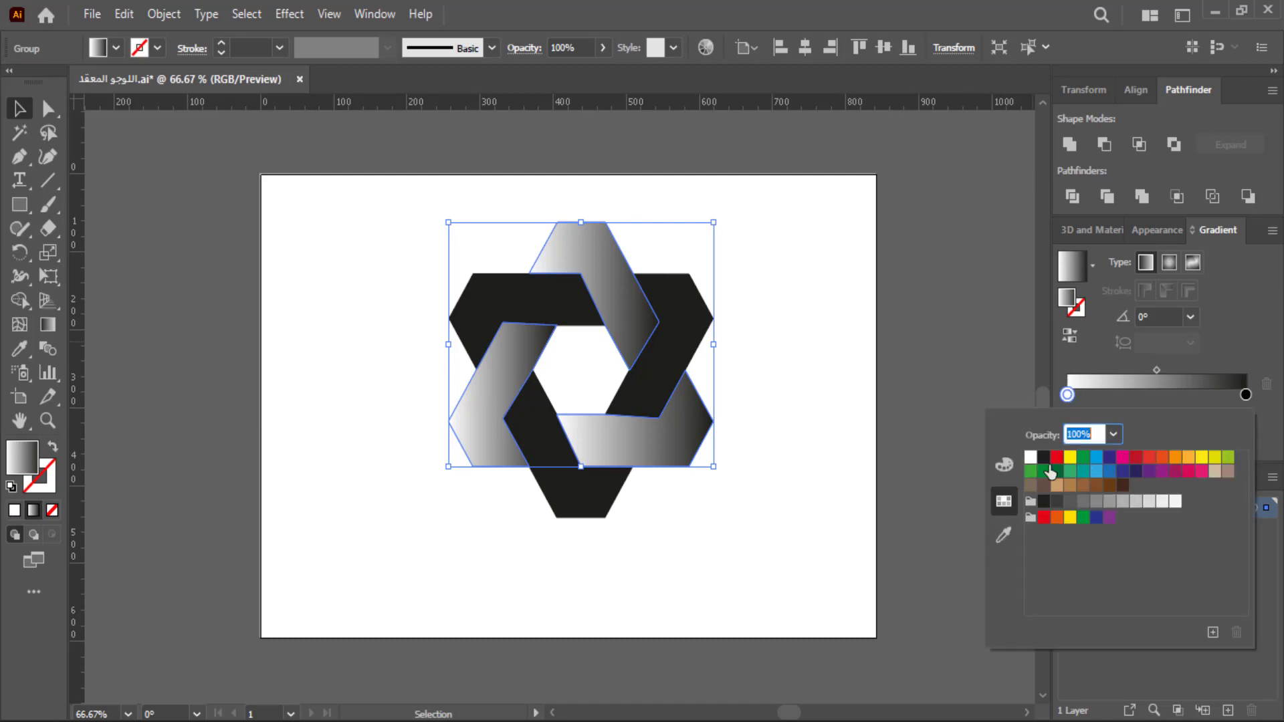
left_click(1057, 457)
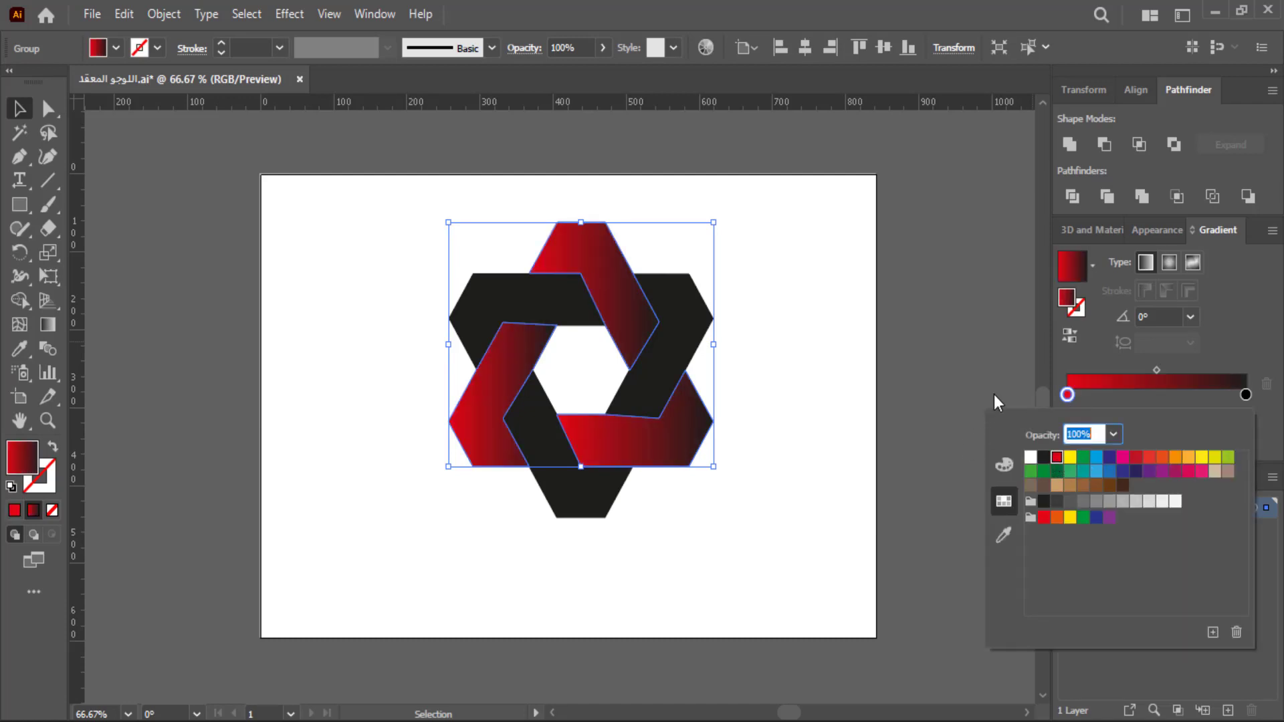
left_click(1070, 348)
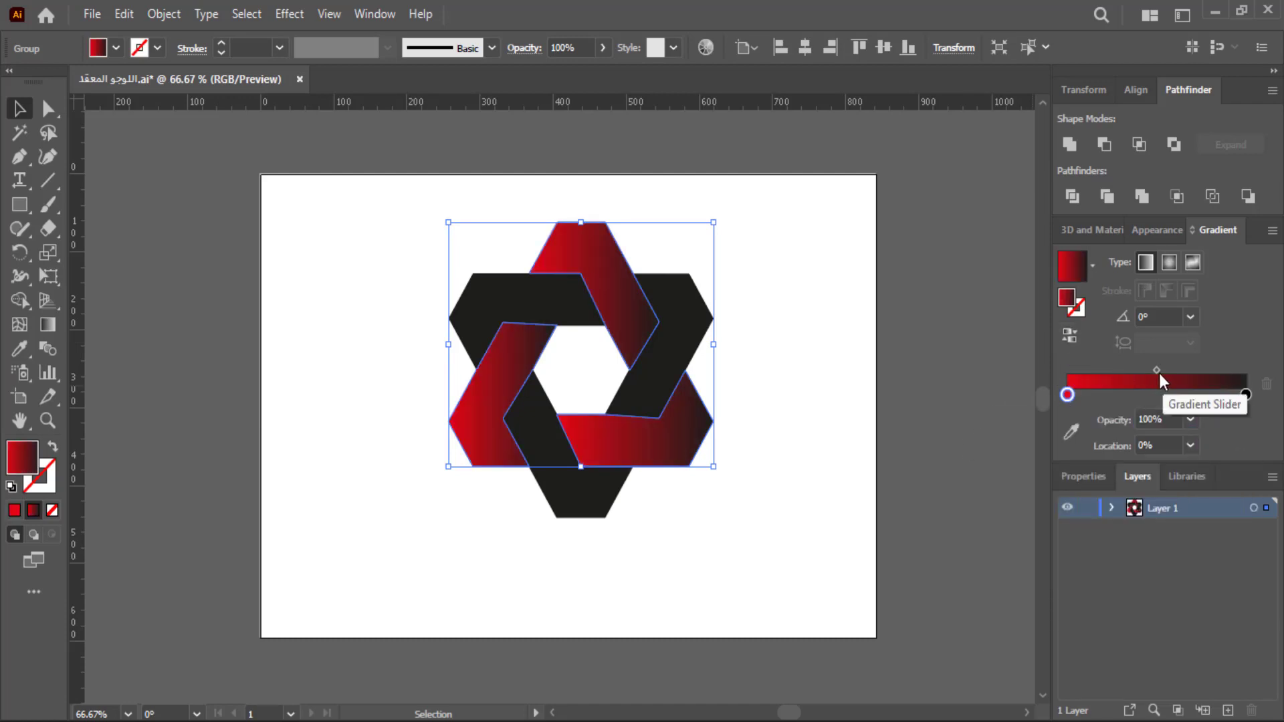
left_click_drag(1068, 395, 1156, 401)
left_click_drag(1156, 399, 1068, 396)
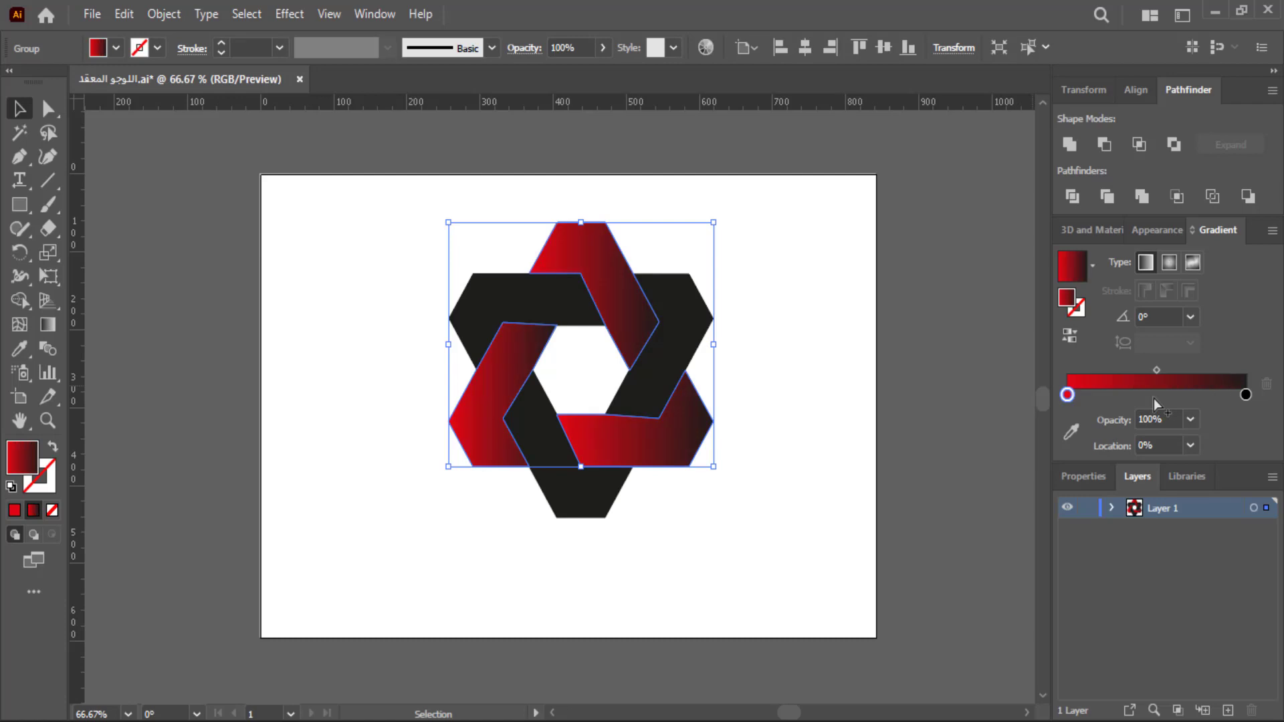
Redraw the red gradient to run vertically from top to bottom, then select the black bands.
left_click(47, 325)
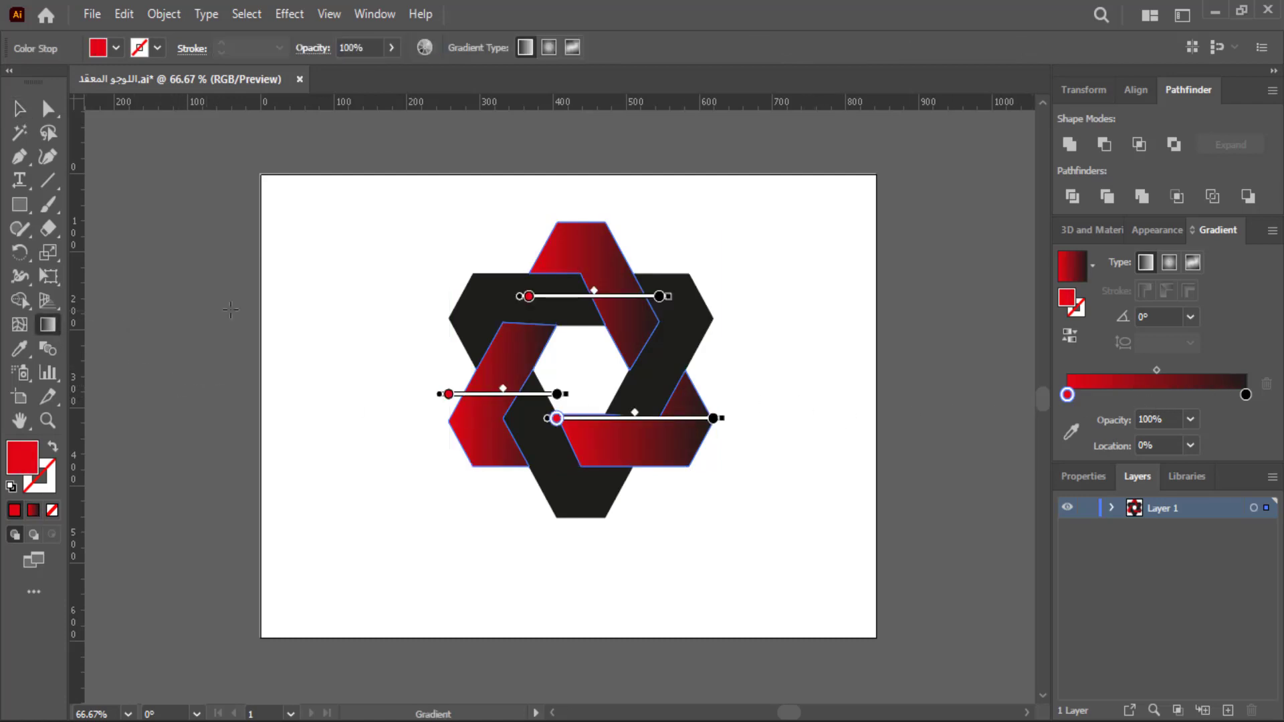
left_click_drag(669, 229, 701, 245)
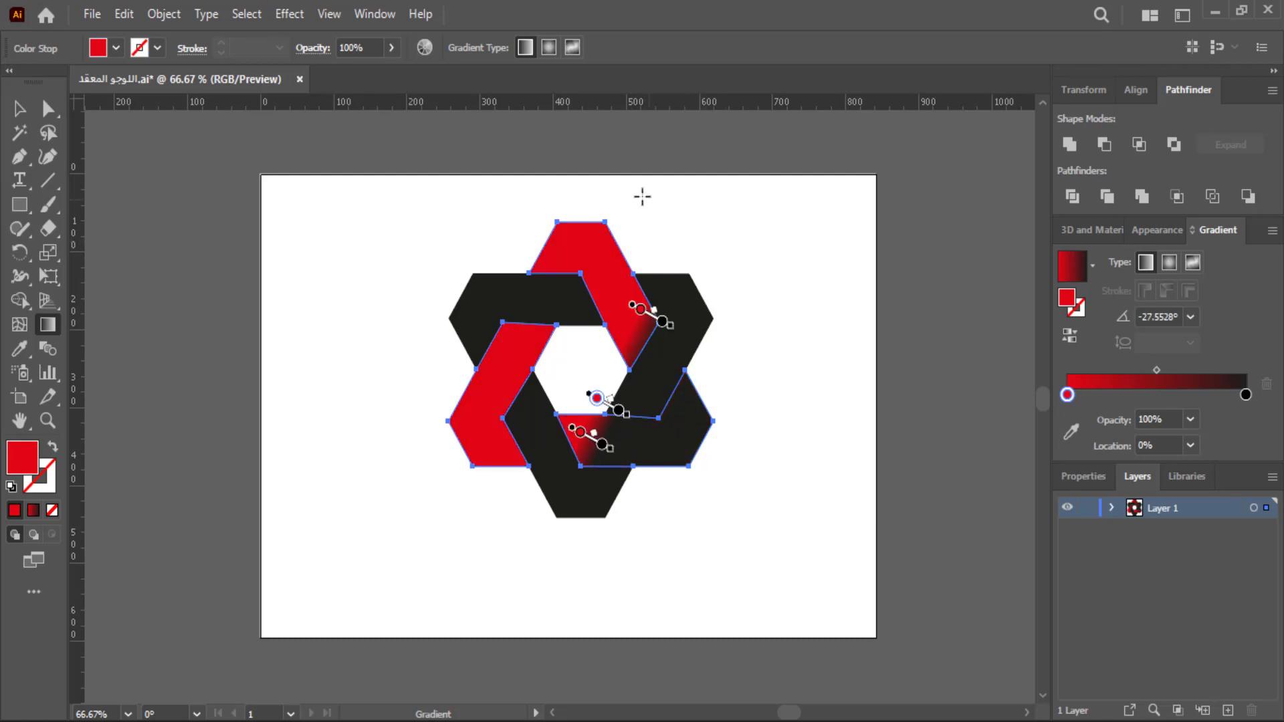
mouse_move(591, 162)
left_mouse_down()
mouse_move(596, 569)
mouse_move(594, 548)
left_mouse_up()
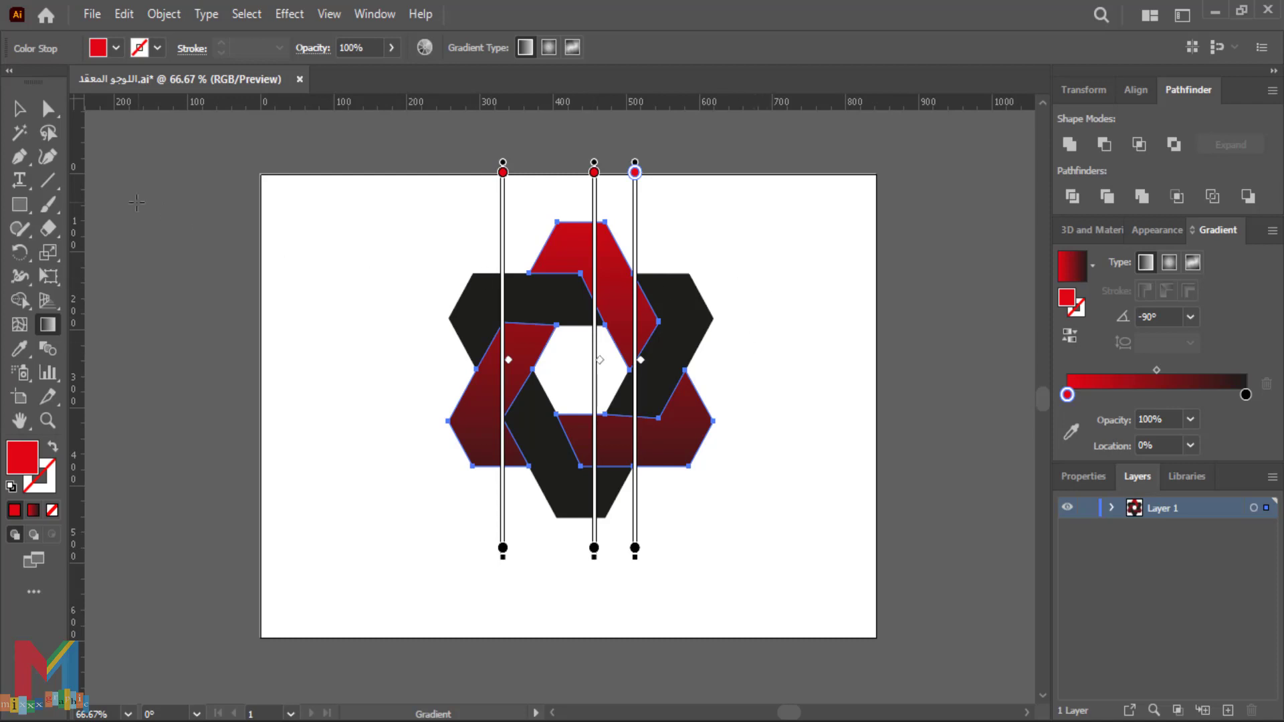
left_click(19, 108)
left_click(161, 186)
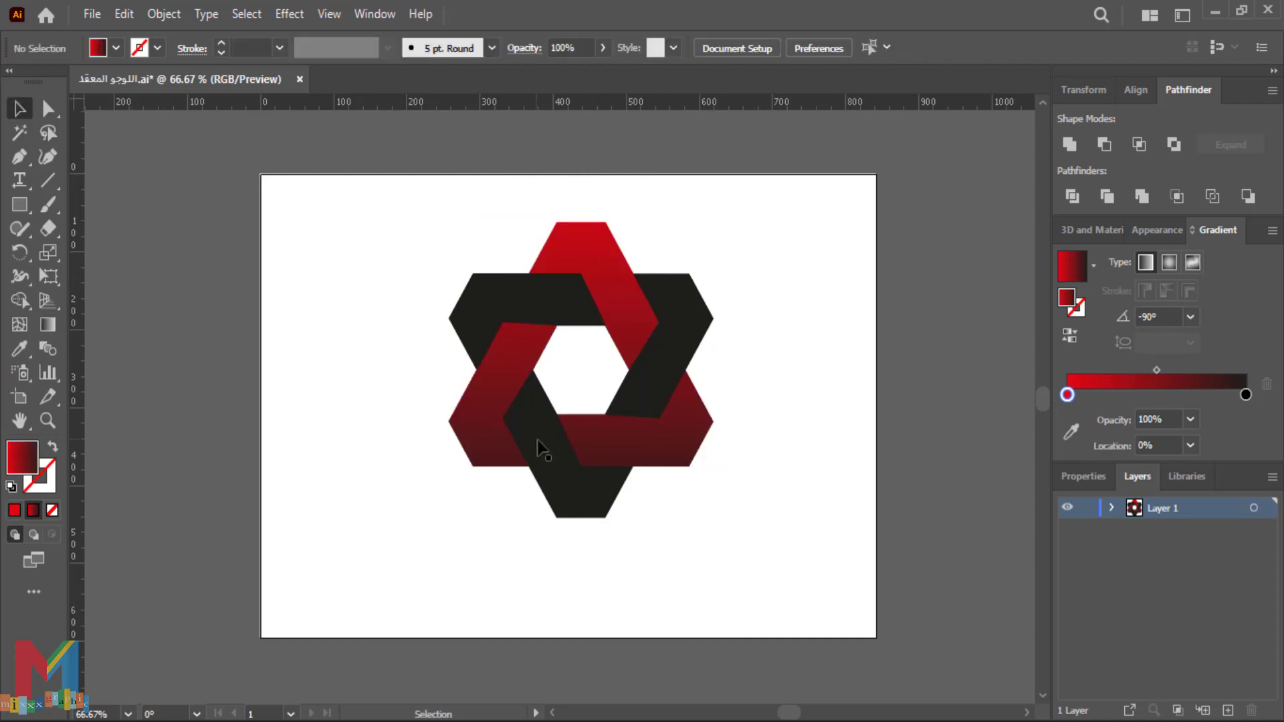
left_click(569, 499)
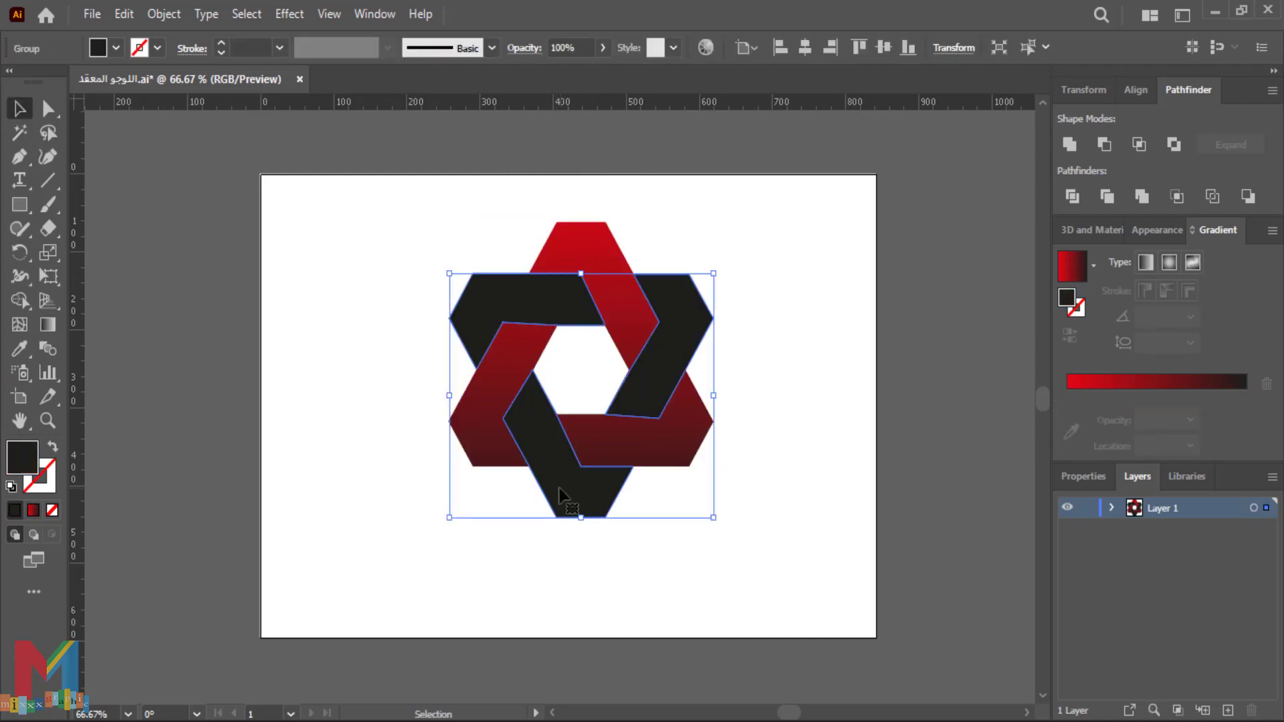
Fill the black bands with a gradient starting dark grey, then deselect.
left_click(1071, 273)
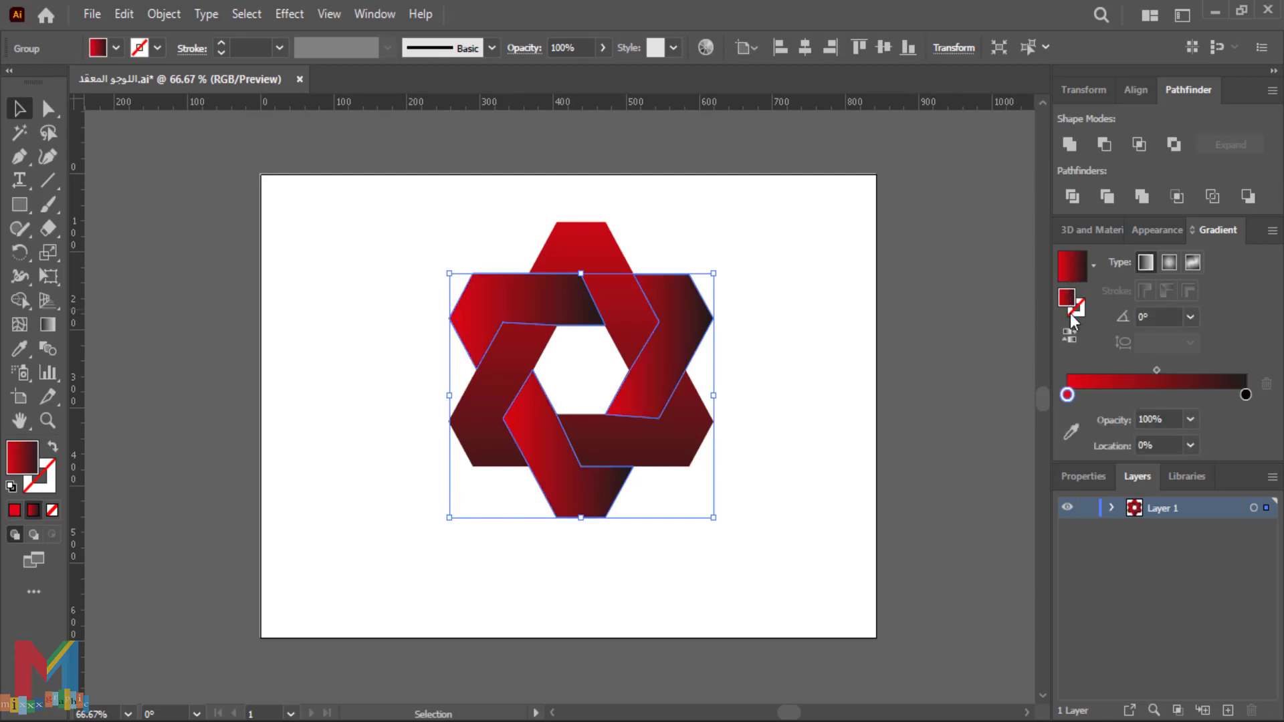
double_click(1068, 396)
left_click(1071, 502)
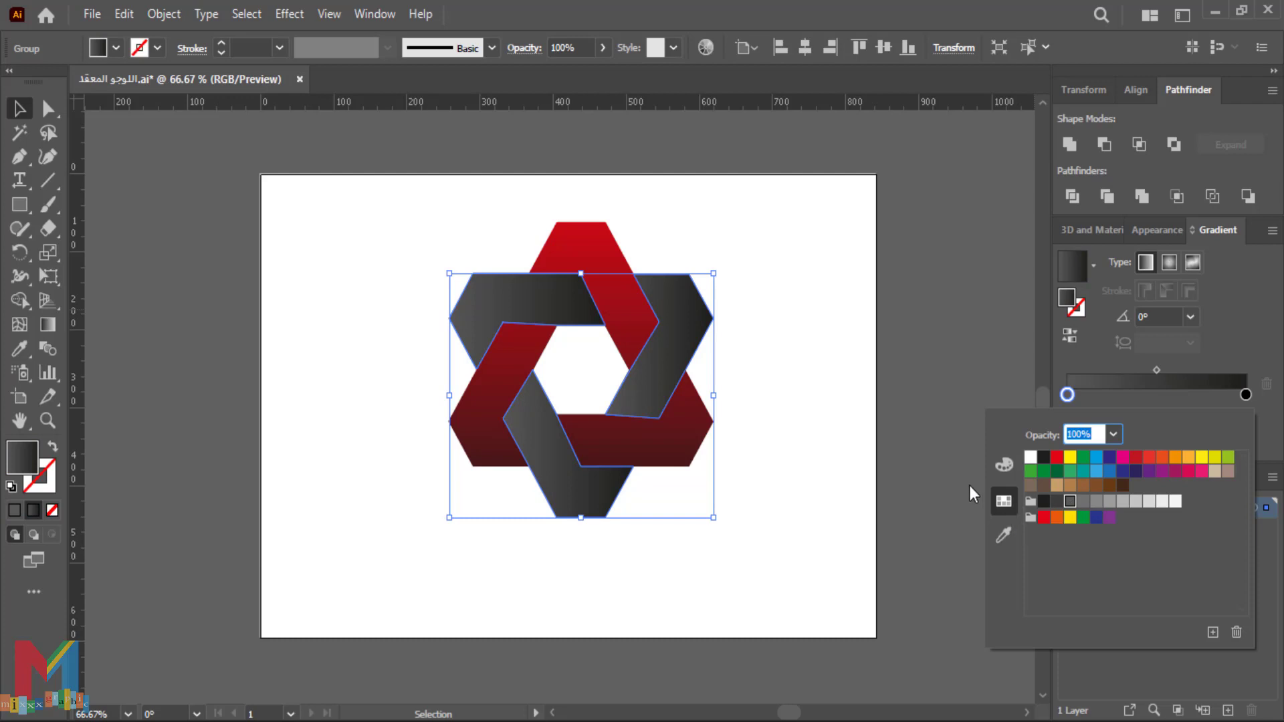
left_click(843, 459)
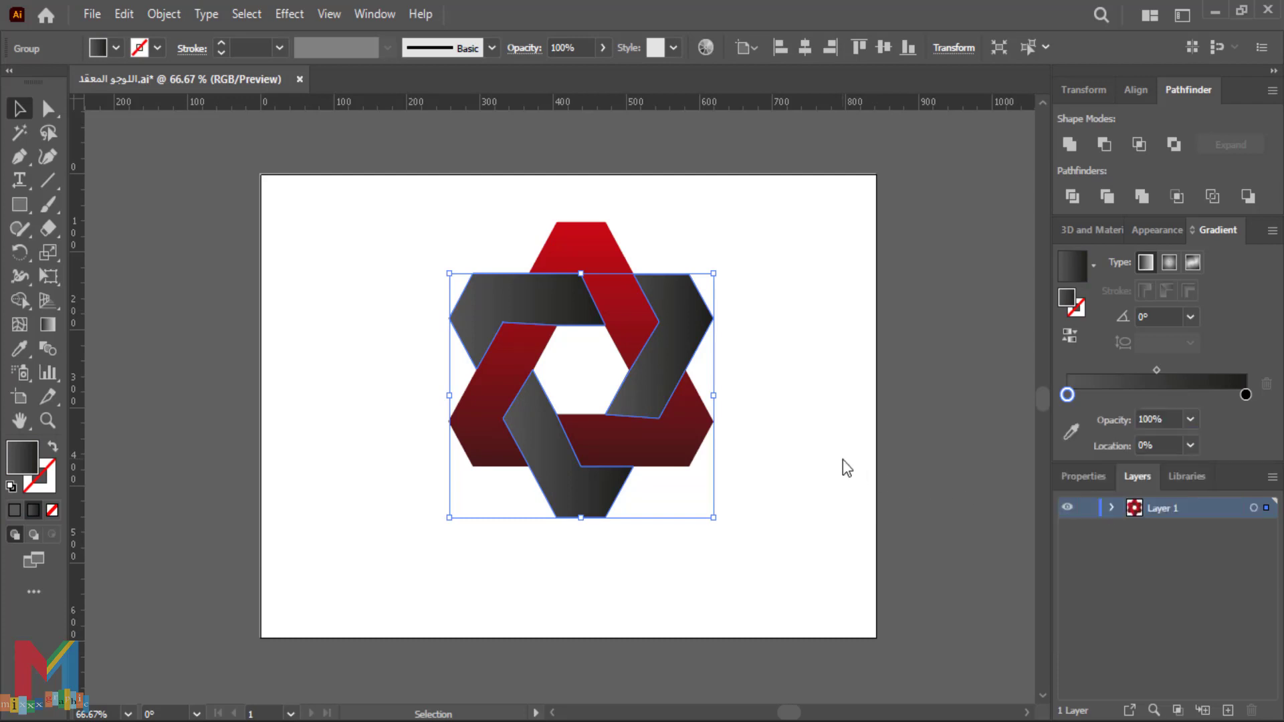
left_click(841, 456)
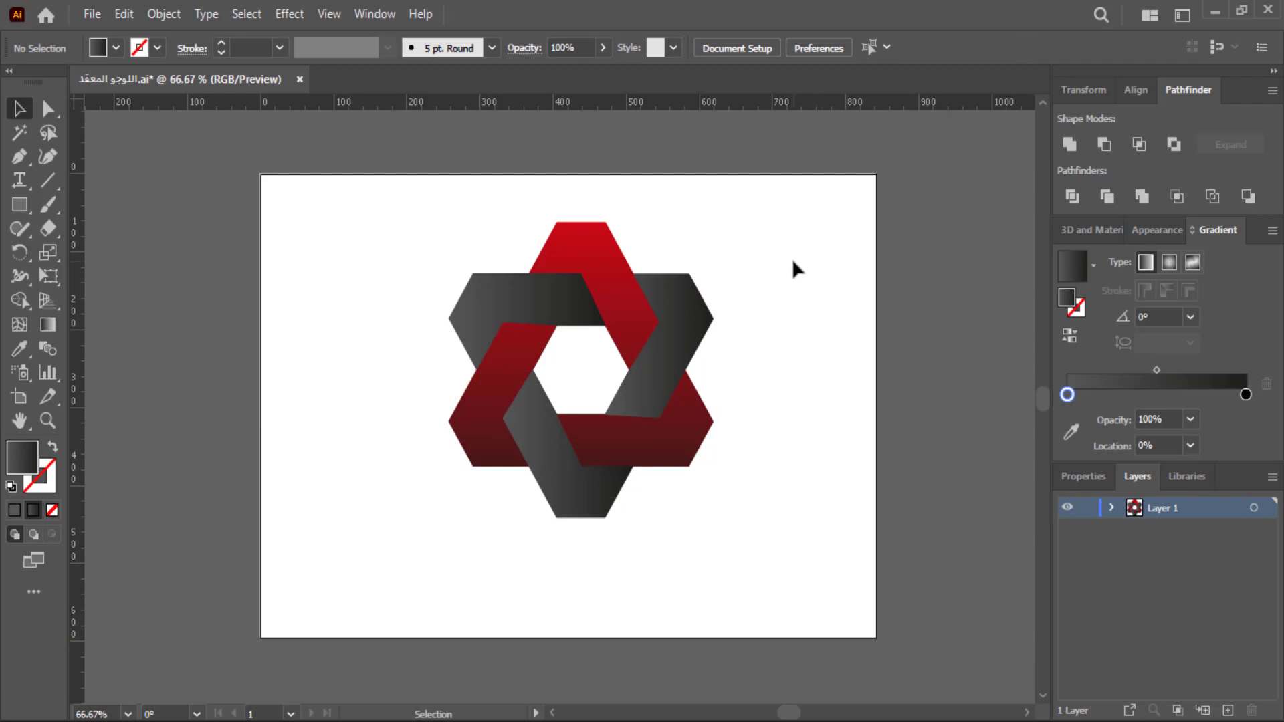
Nudge the whole logo slightly left and rotate it about 40° counter-clockwise.
left_click_drag(780, 222, 392, 540)
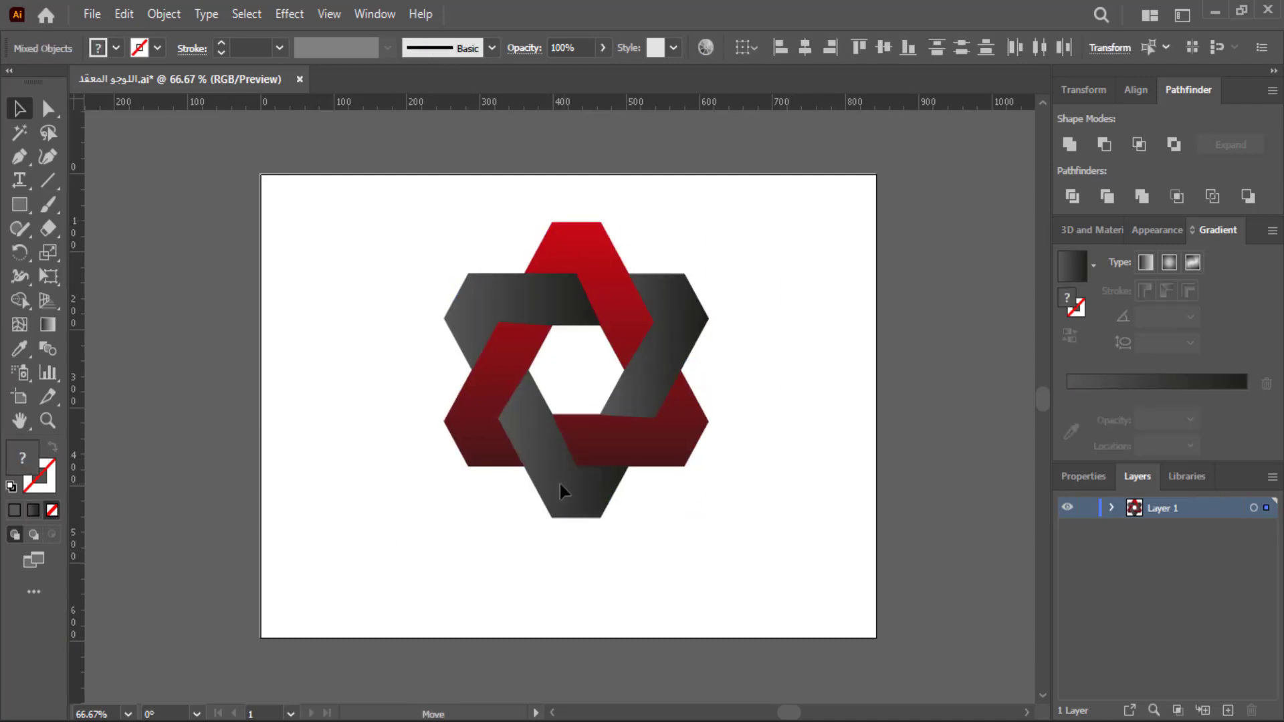
left_click_drag(563, 480, 553, 477)
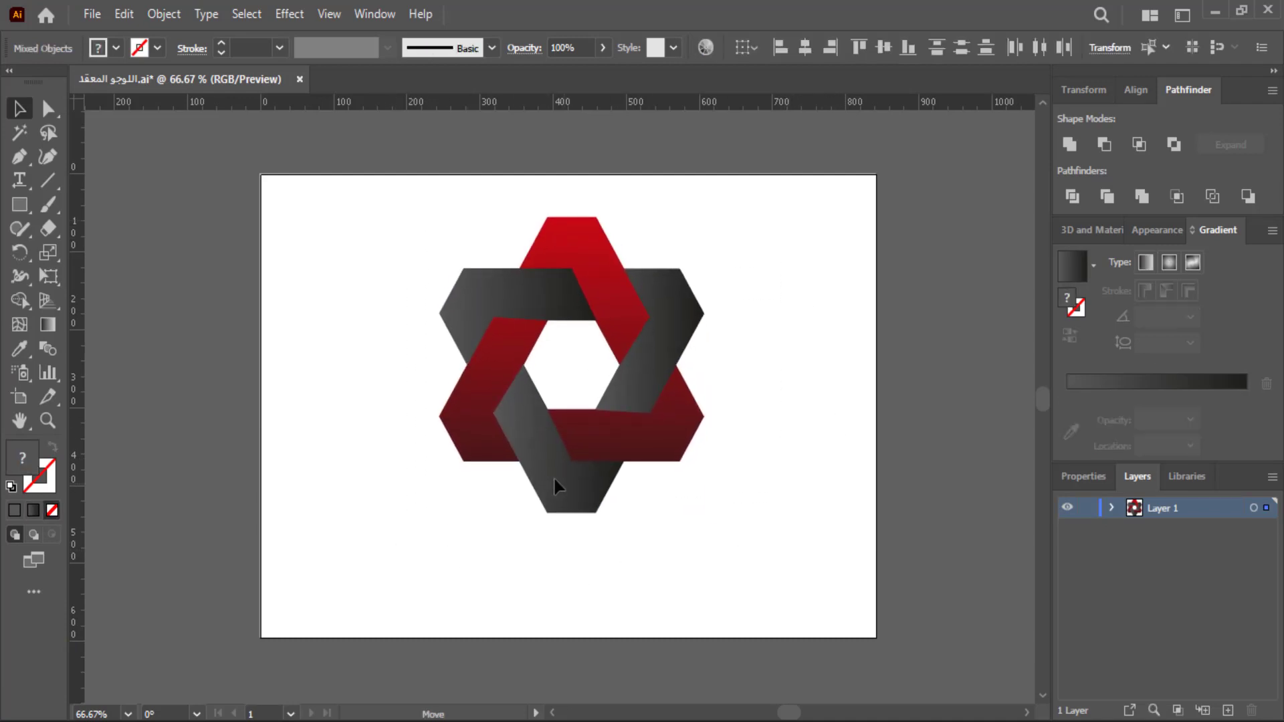
mouse_move(772, 218)
left_mouse_down()
mouse_move(480, 476)
mouse_move(592, 519)
left_mouse_up()
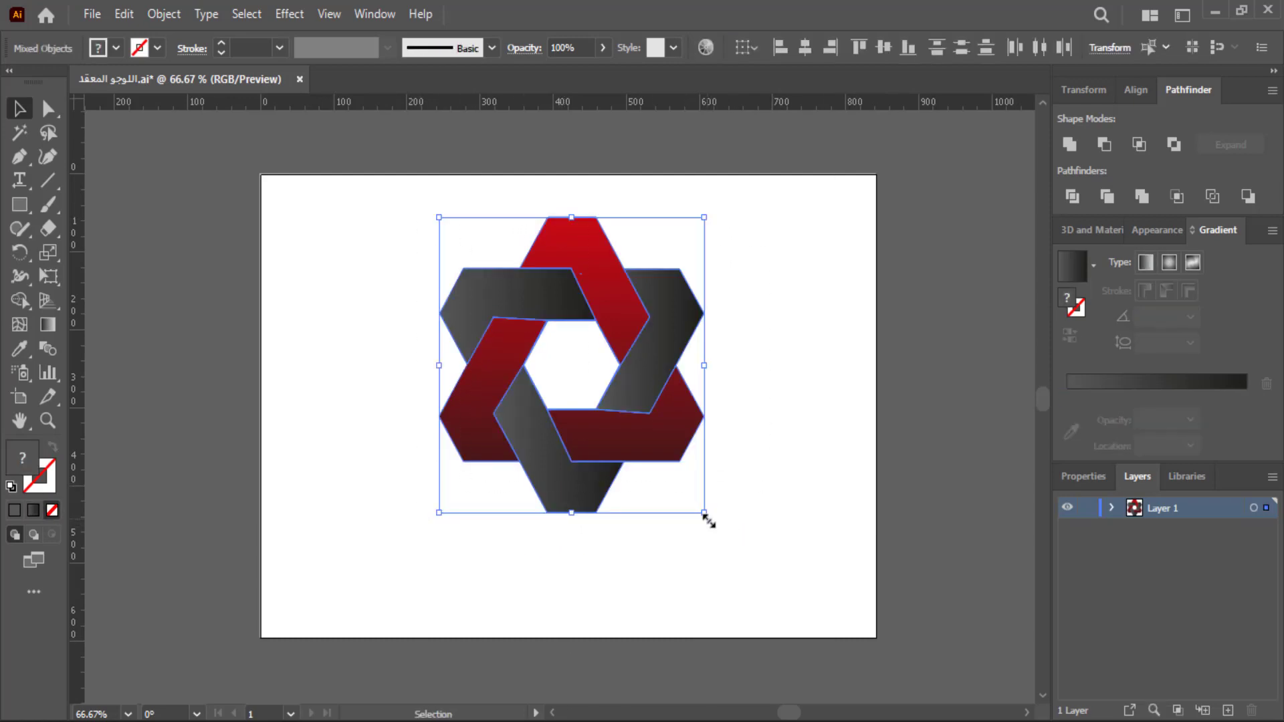
left_click_drag(705, 523, 749, 391)
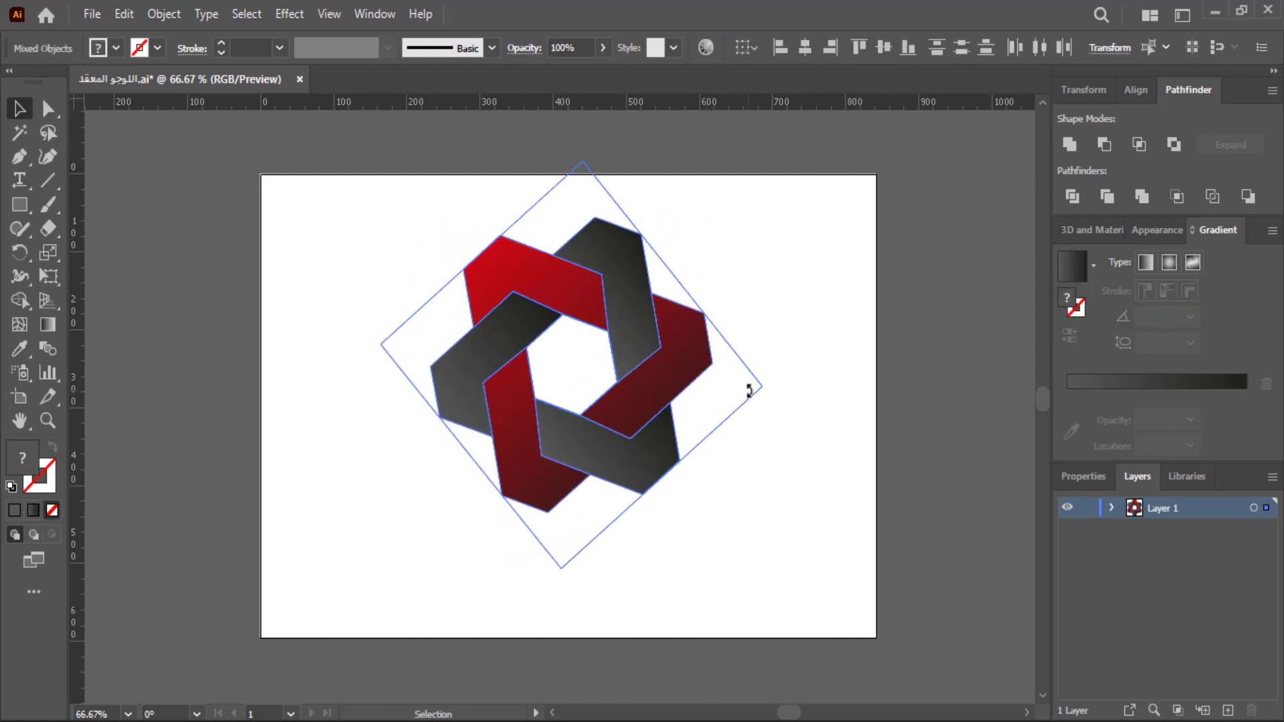
Draw a flat ellipse just beneath the logo and nudge it into place.
left_click(820, 377)
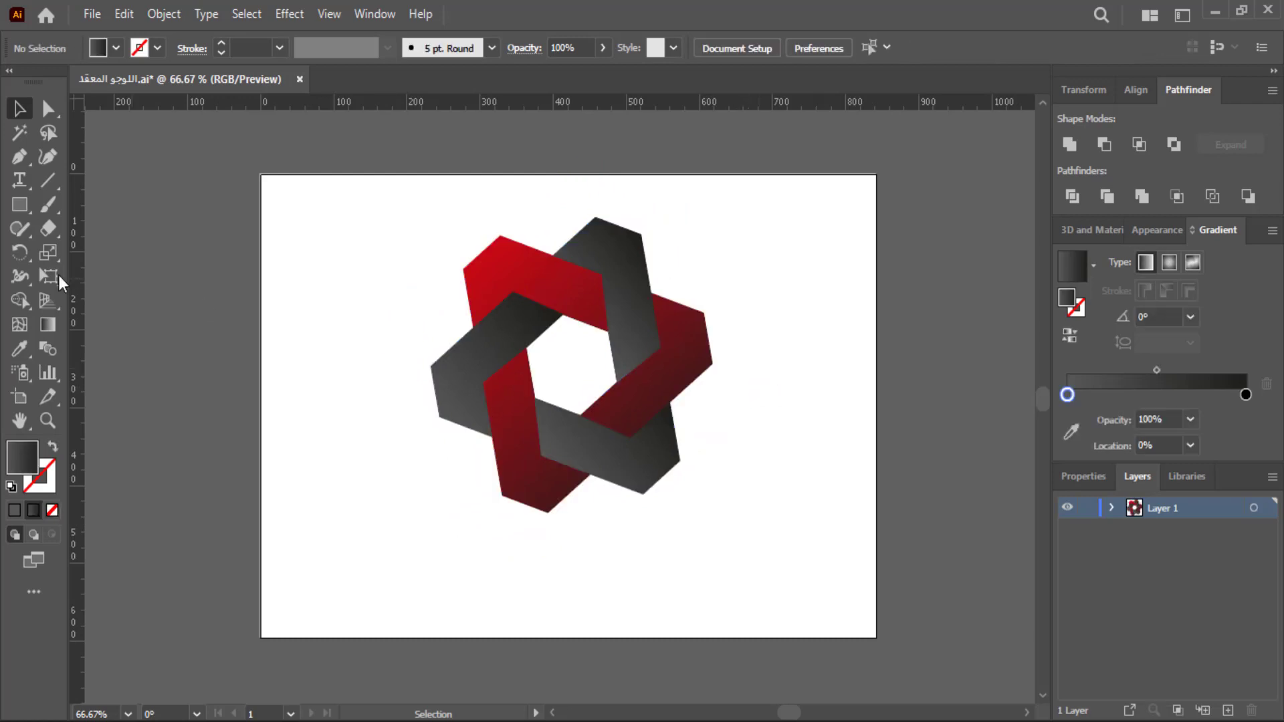
left_click(20, 205)
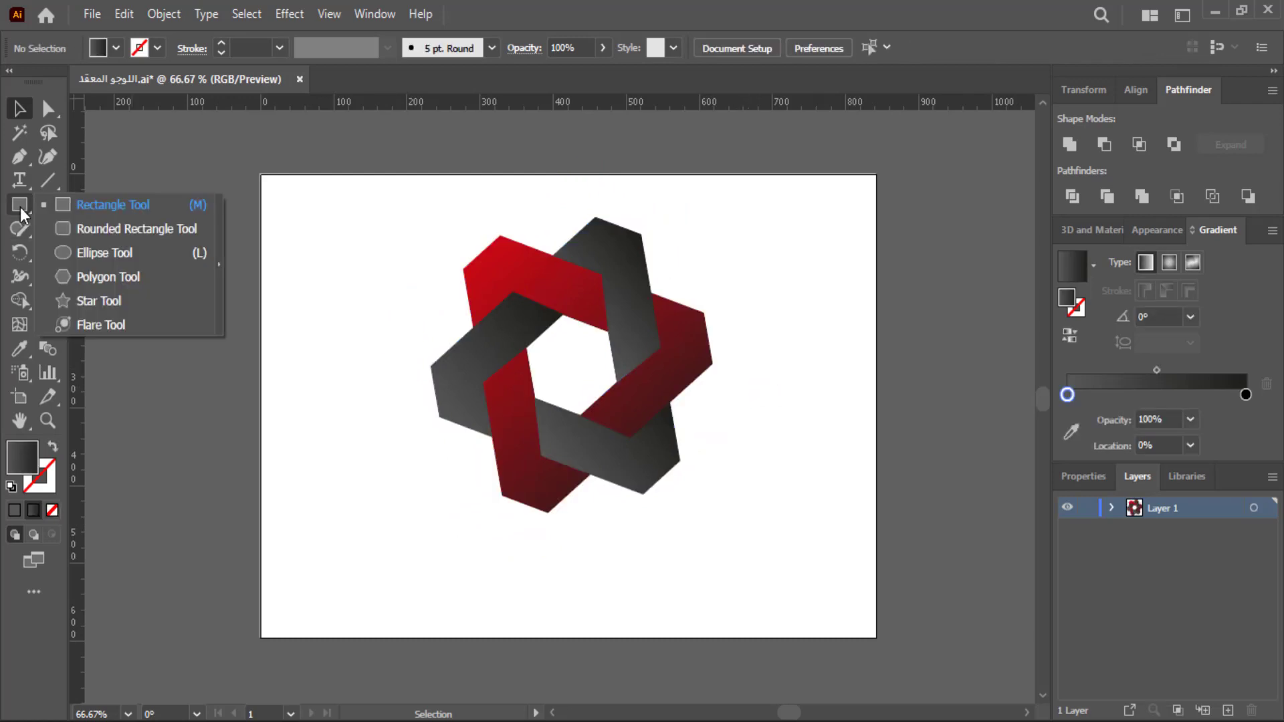
left_click(75, 252)
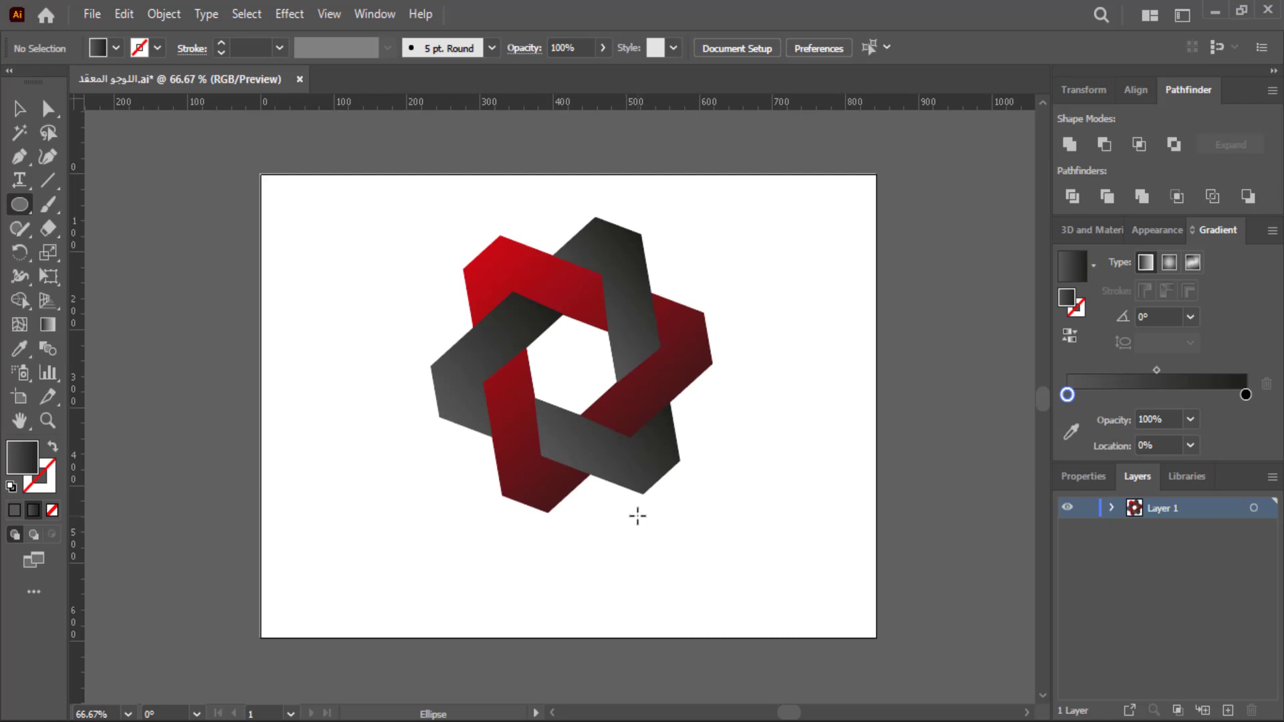
left_click_drag(638, 516, 530, 532)
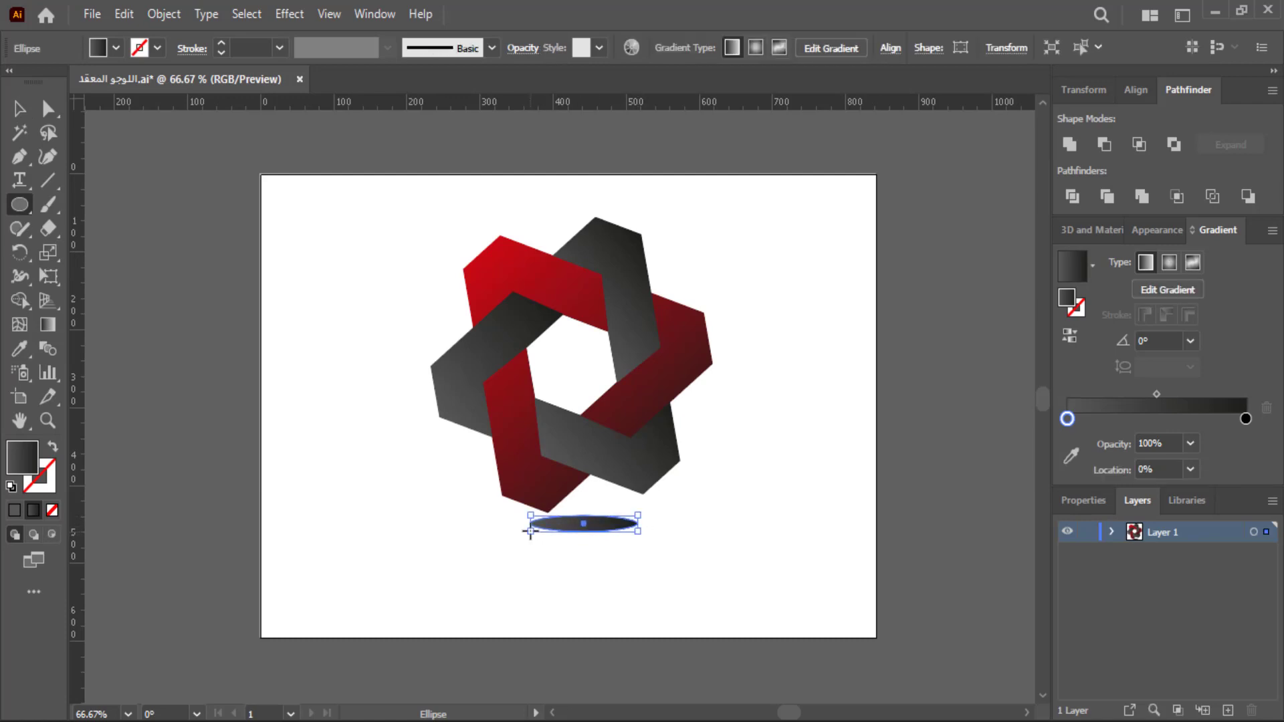
left_click(19, 109)
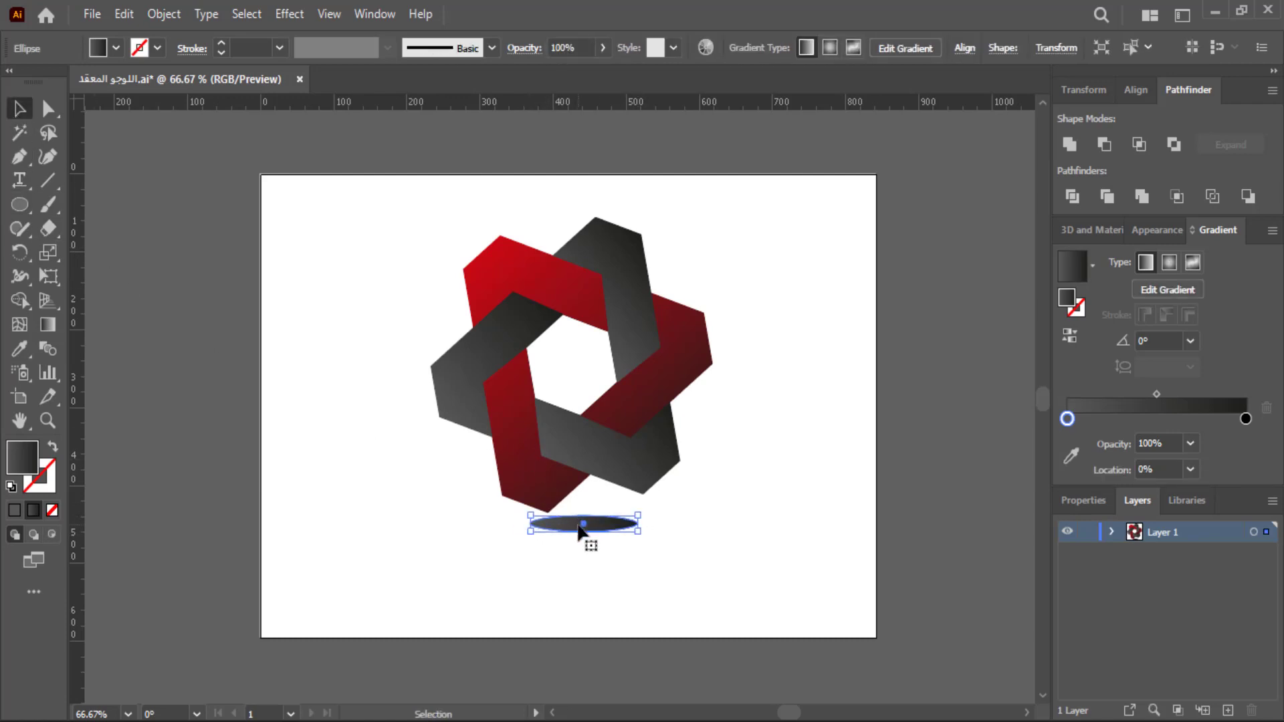
left_click_drag(579, 528, 582, 524)
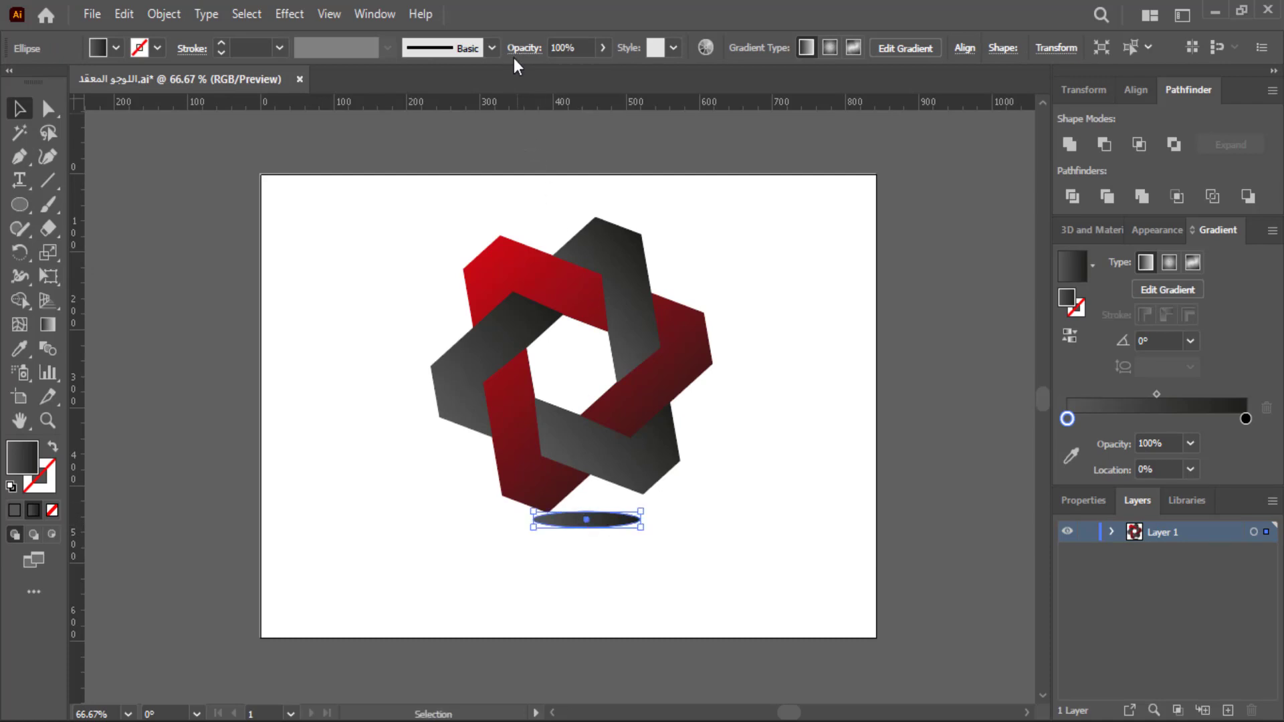
left_click(289, 13)
mouse_move(309, 347)
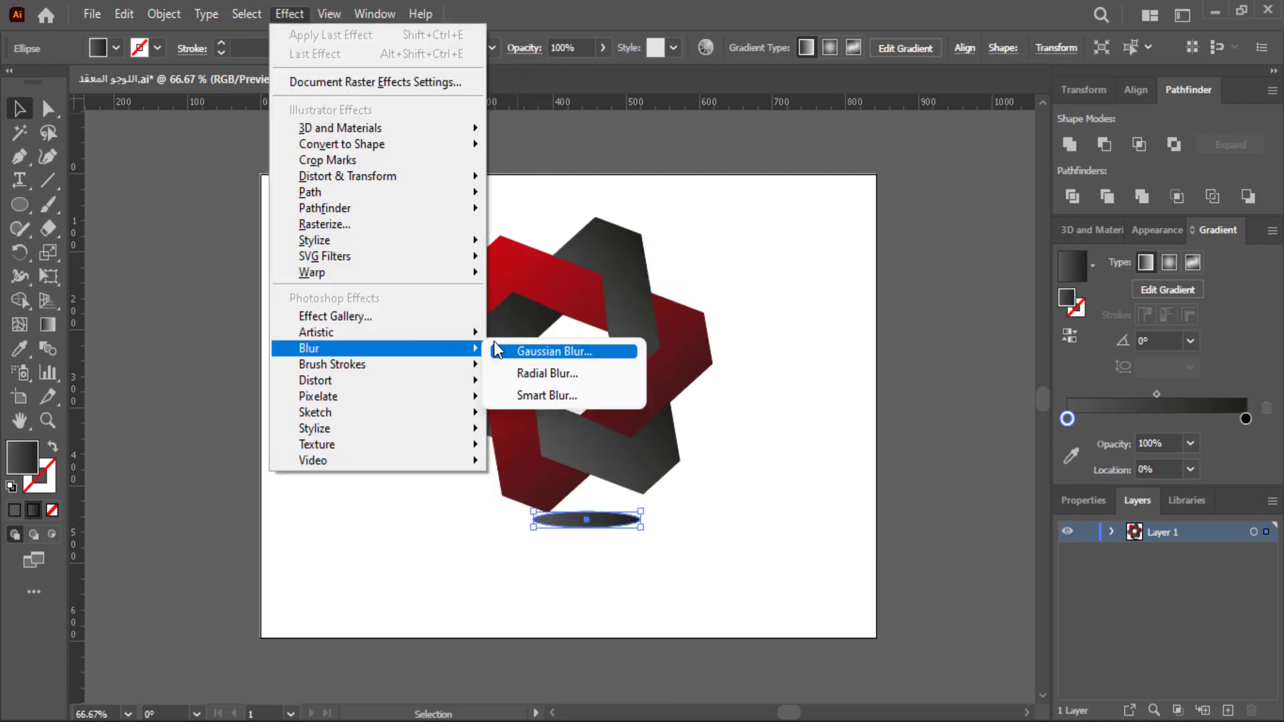
Apply a Gaussian Blur of about 32.5 radius to the ellipse.
left_click(531, 350)
left_click_drag(792, 281, 781, 282)
left_click(792, 328)
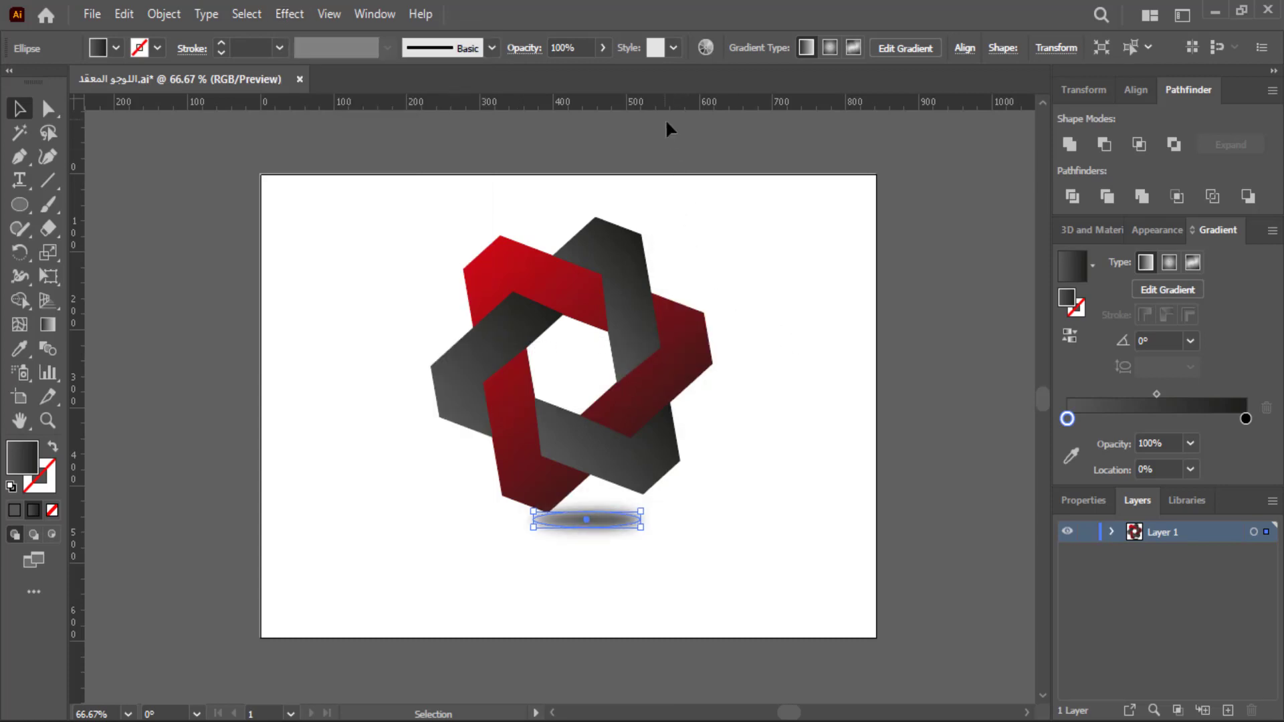
Set the shadow to 63% opacity in Normal blend mode and narrow it slightly.
left_click(523, 49)
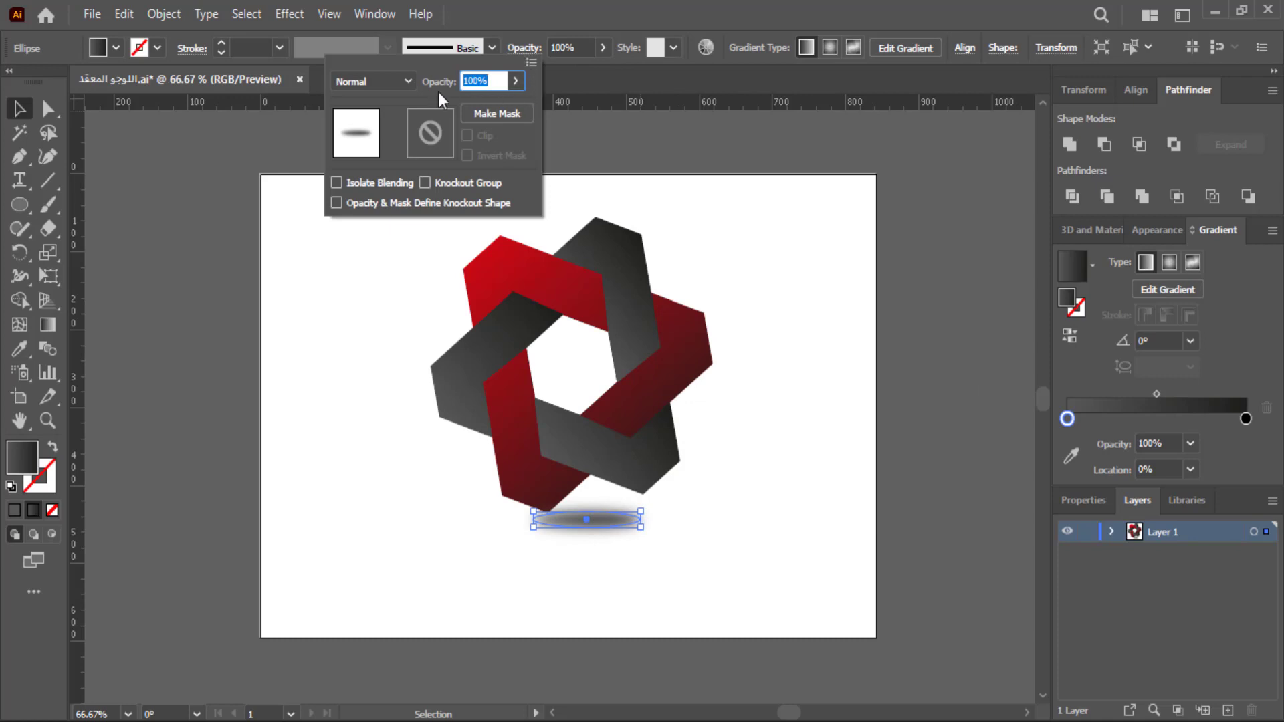
left_click(398, 82)
left_click(379, 154)
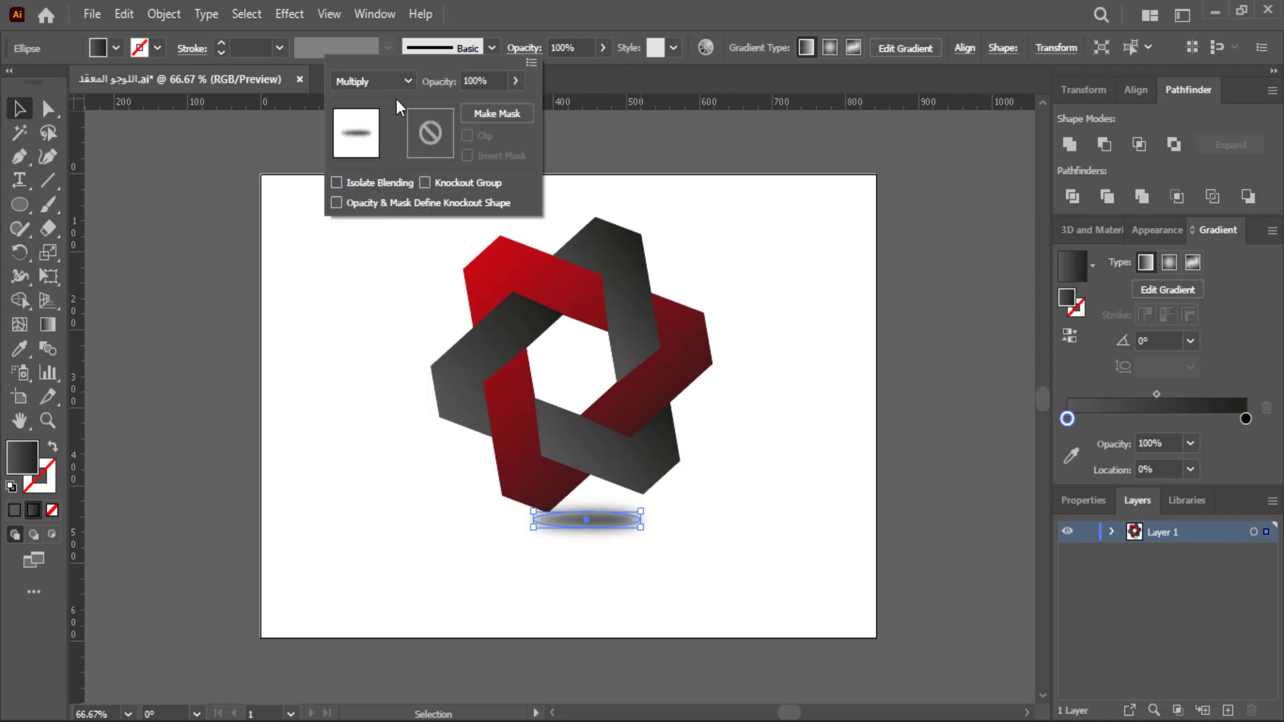
left_click(375, 81)
left_click(516, 80)
left_click_drag(516, 106, 486, 102)
key("Return")
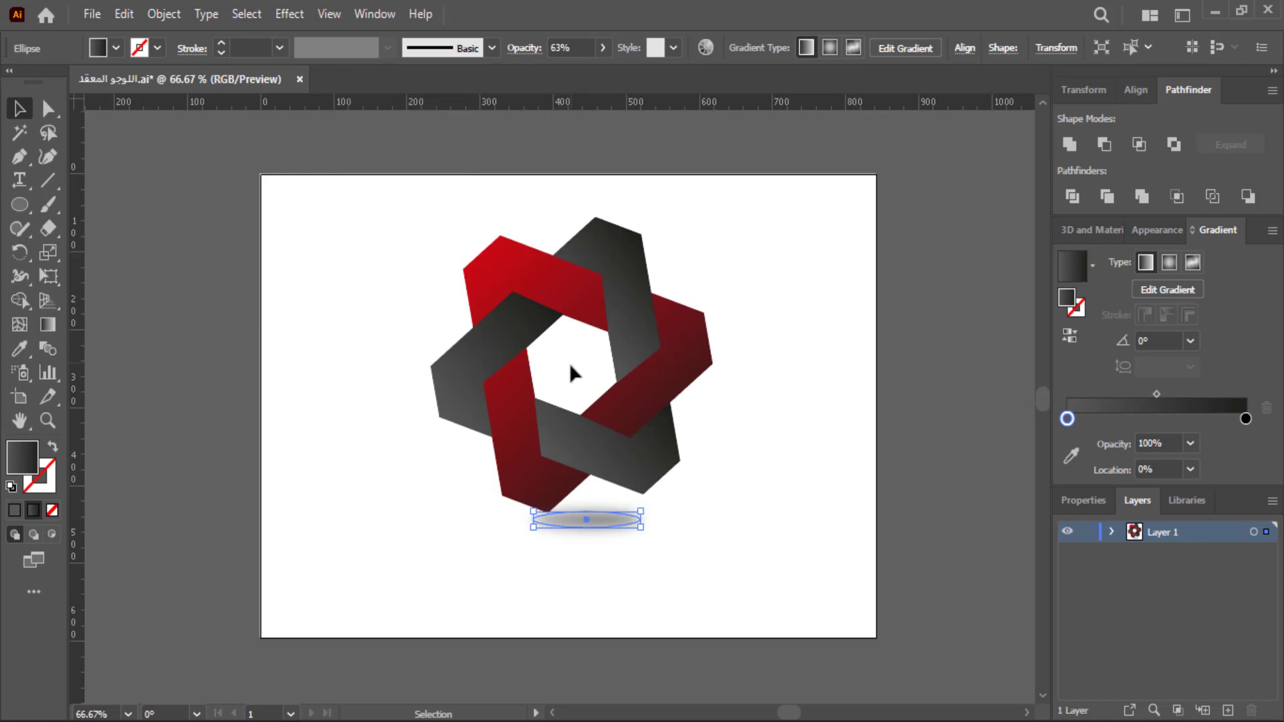
left_click_drag(641, 520, 626, 521)
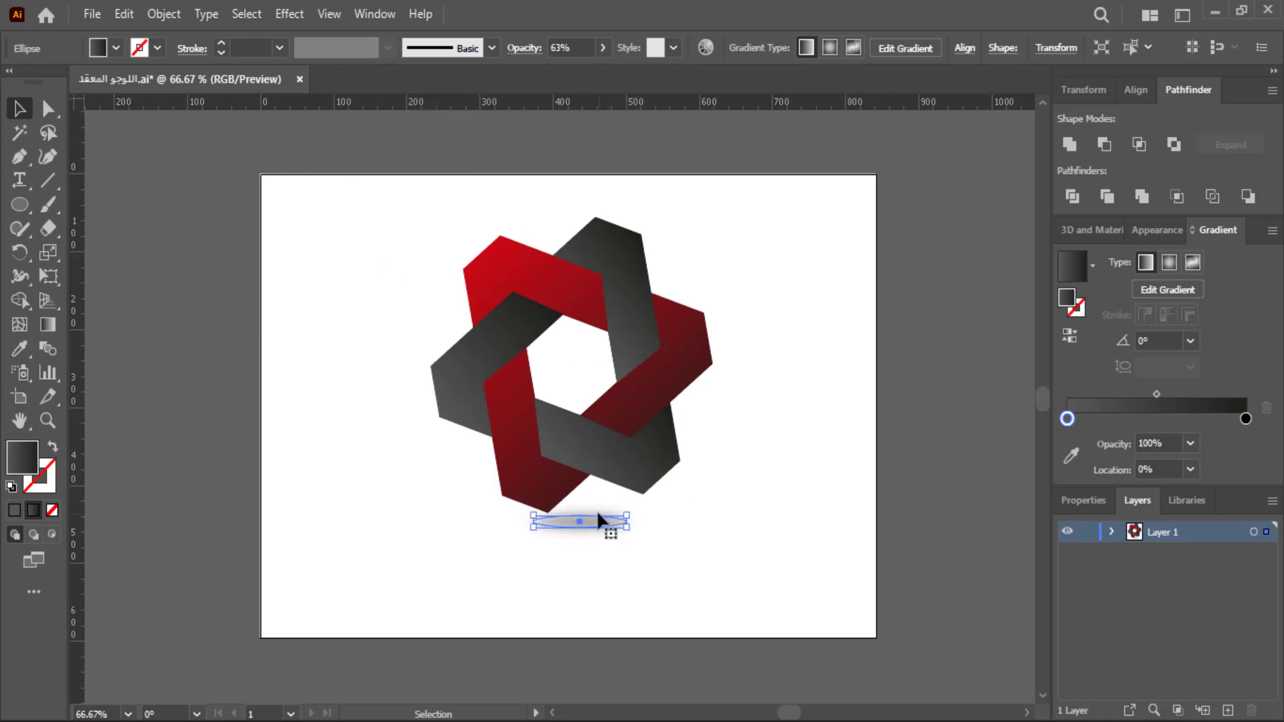
left_click(94, 201)
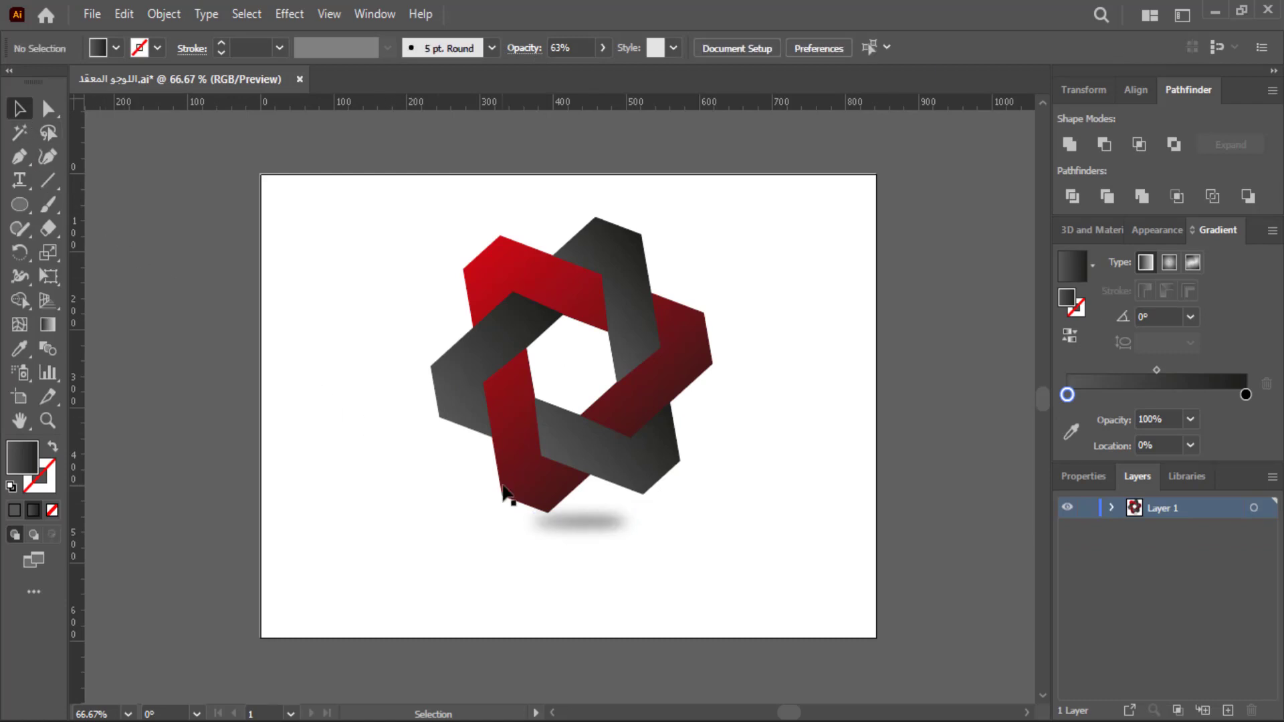
Marquee-select the logo shapes and bring them to front, above the shadow ellipse.
left_click(572, 519)
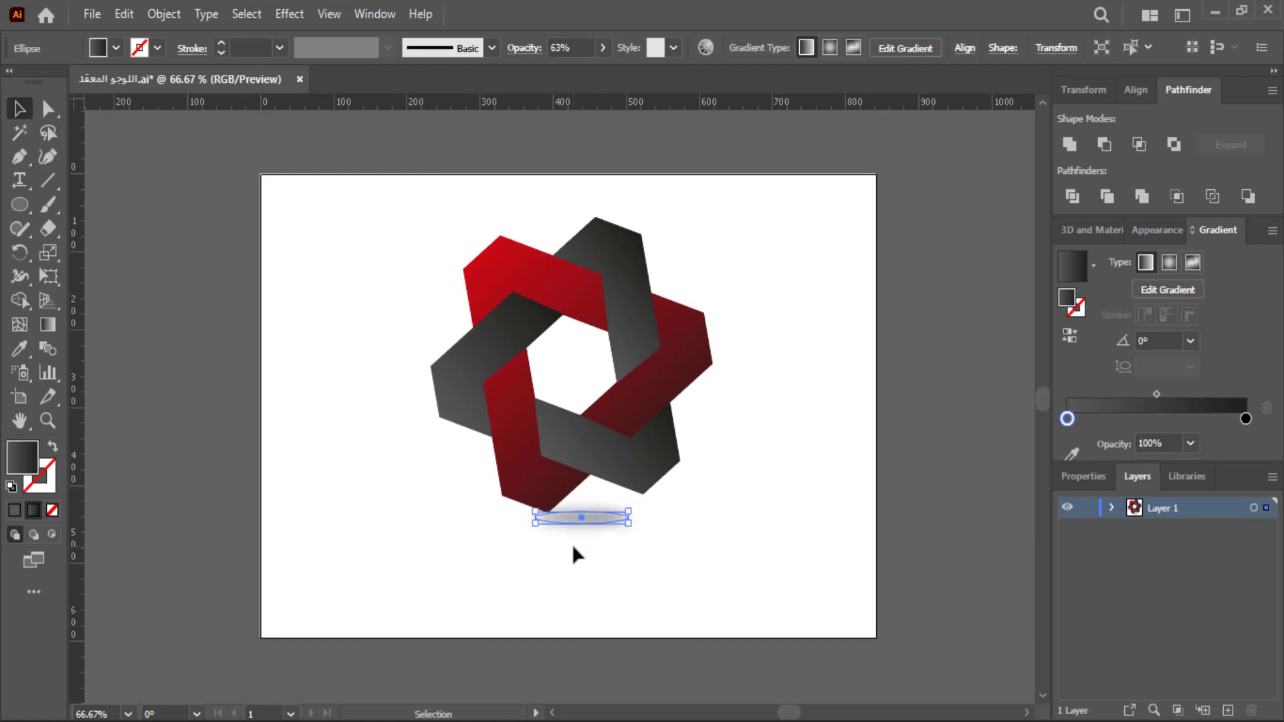
left_click(579, 564)
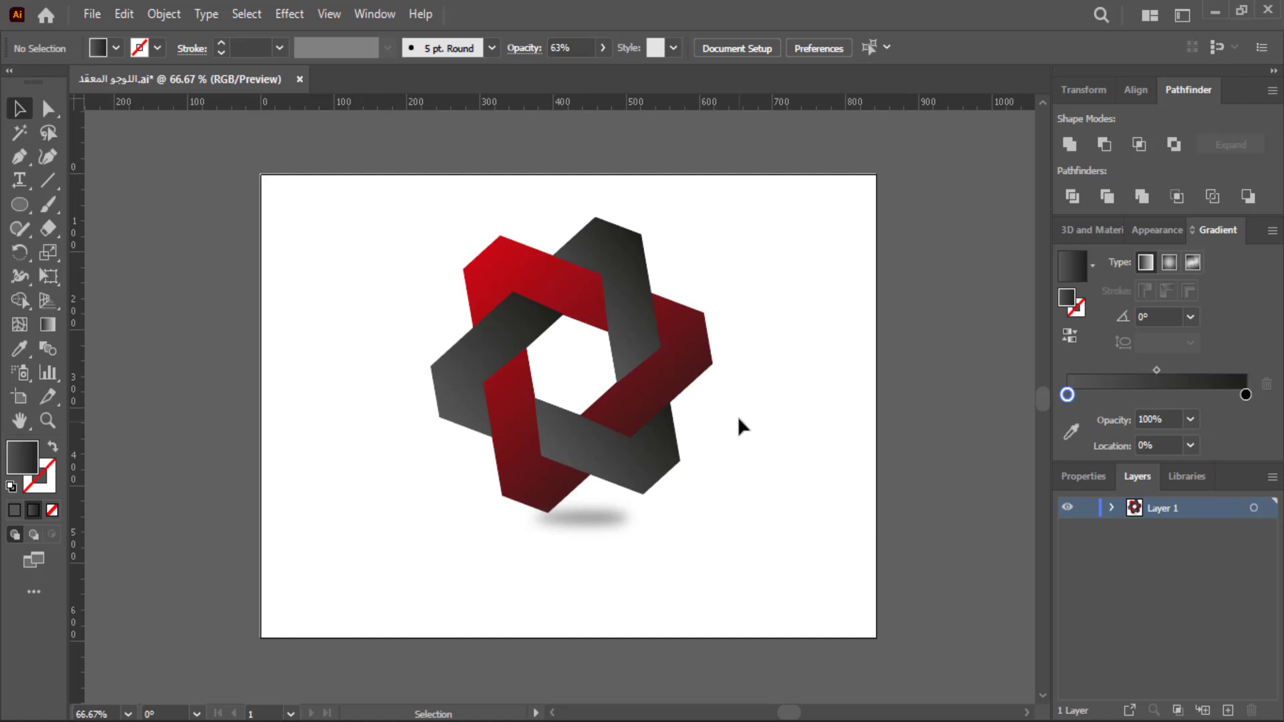
left_click_drag(769, 244, 496, 436)
right_click(506, 426)
mouse_move(560, 323)
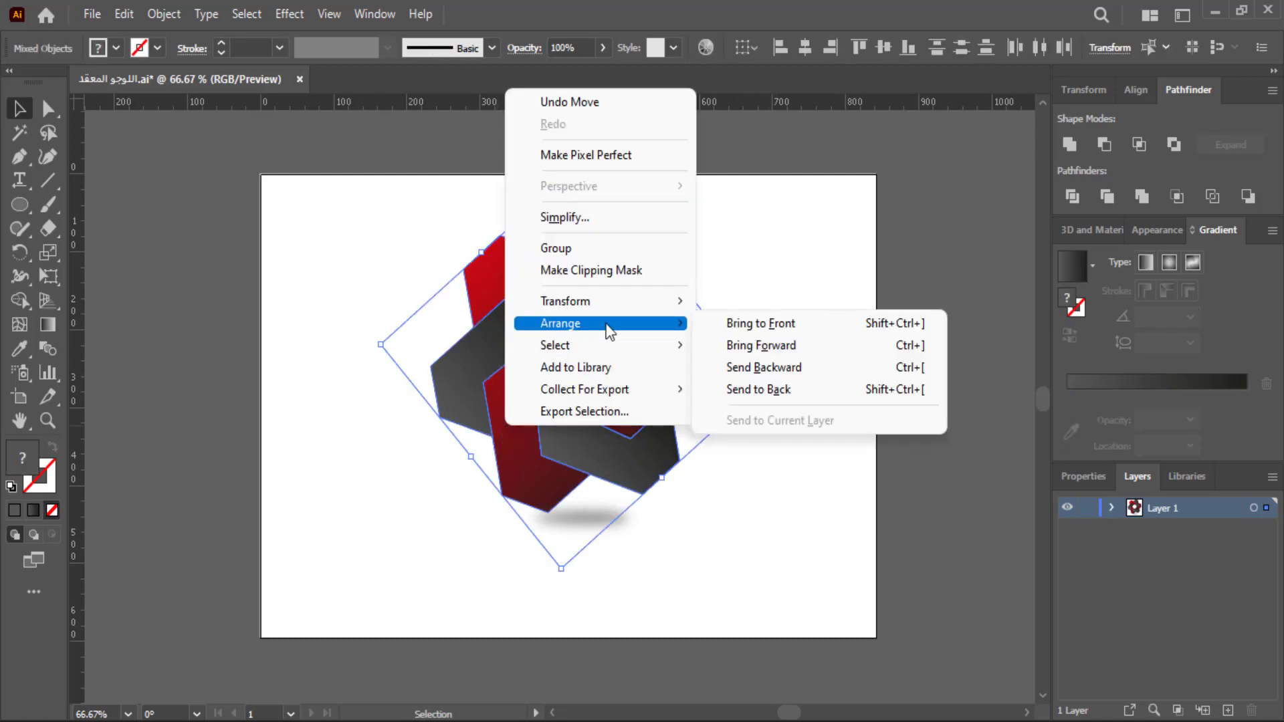
left_click(736, 325)
left_click(808, 419)
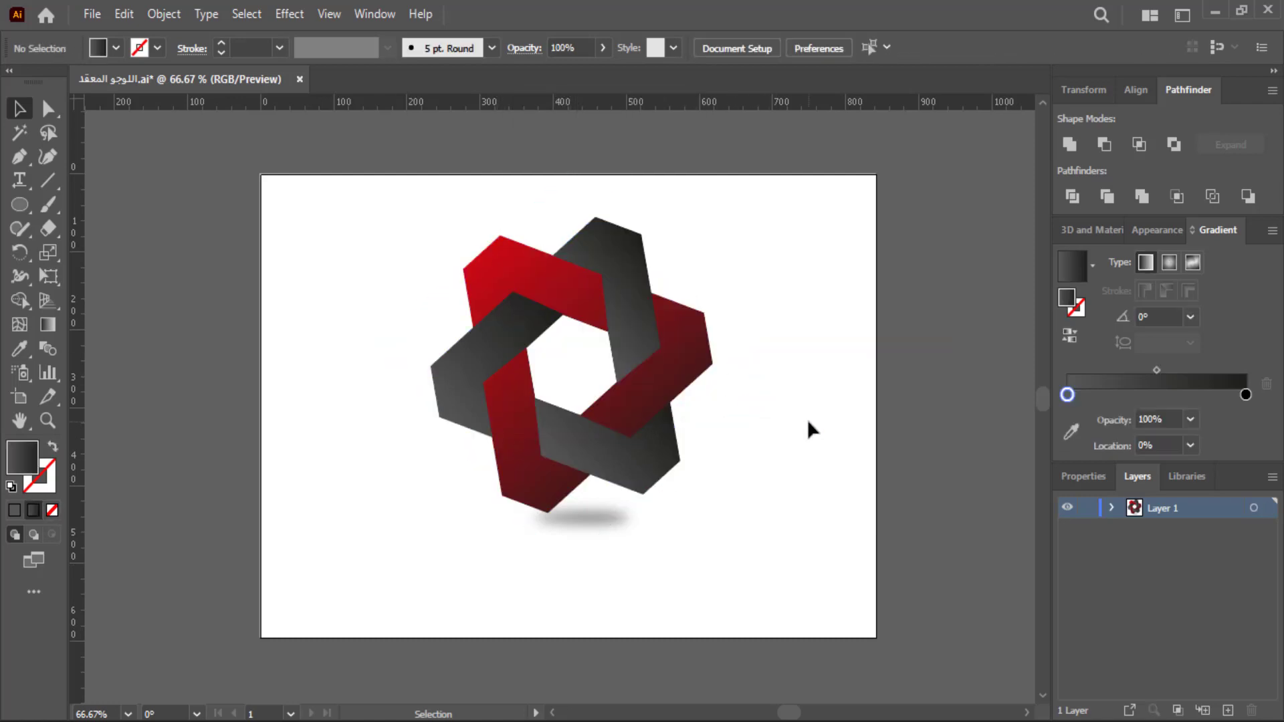
left_click_drag(24, 213, 55, 205)
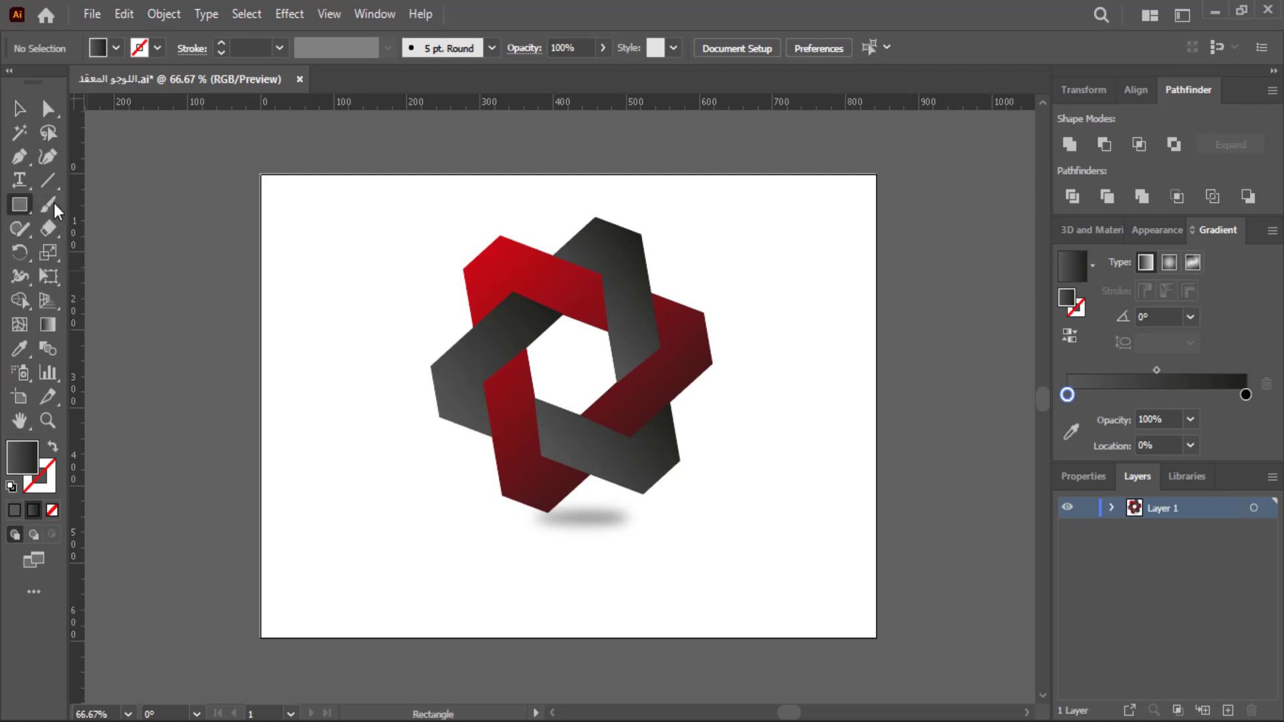
Draw an artboard-sized rectangle and fill it with a light gradient from the Seasons library.
left_click_drag(878, 174, 257, 641)
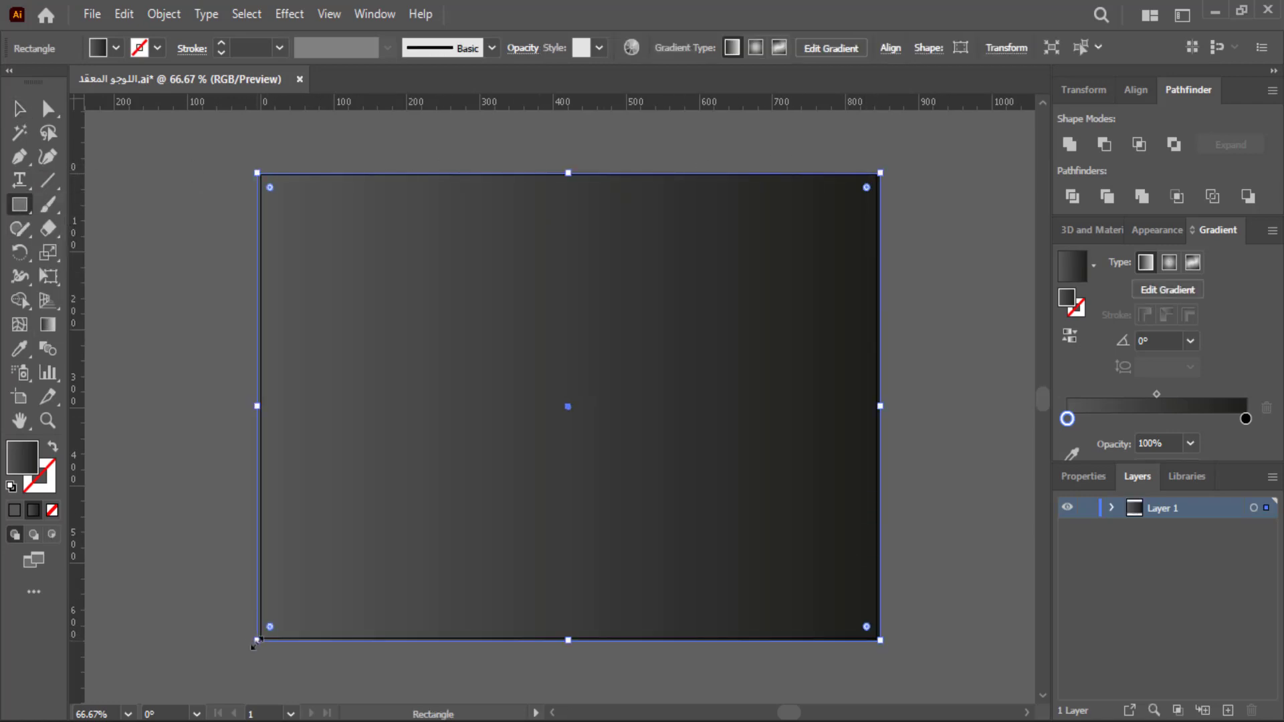
left_click(116, 49)
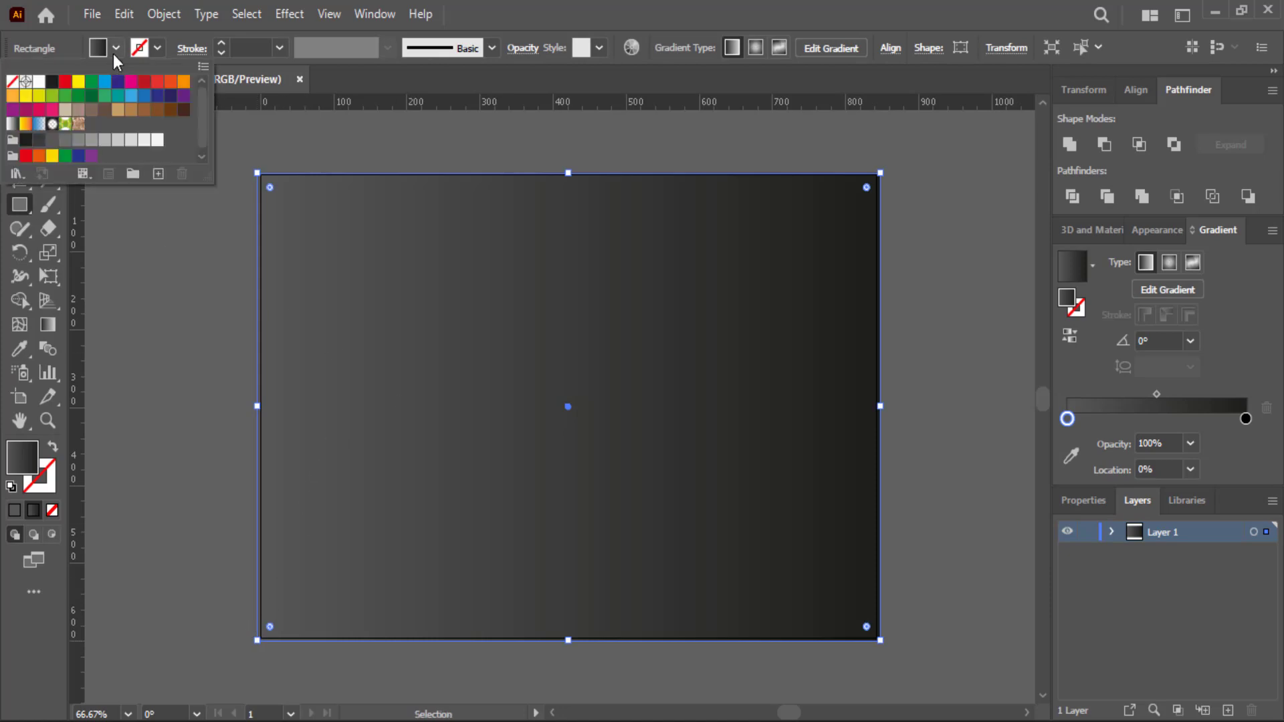
left_click(25, 172)
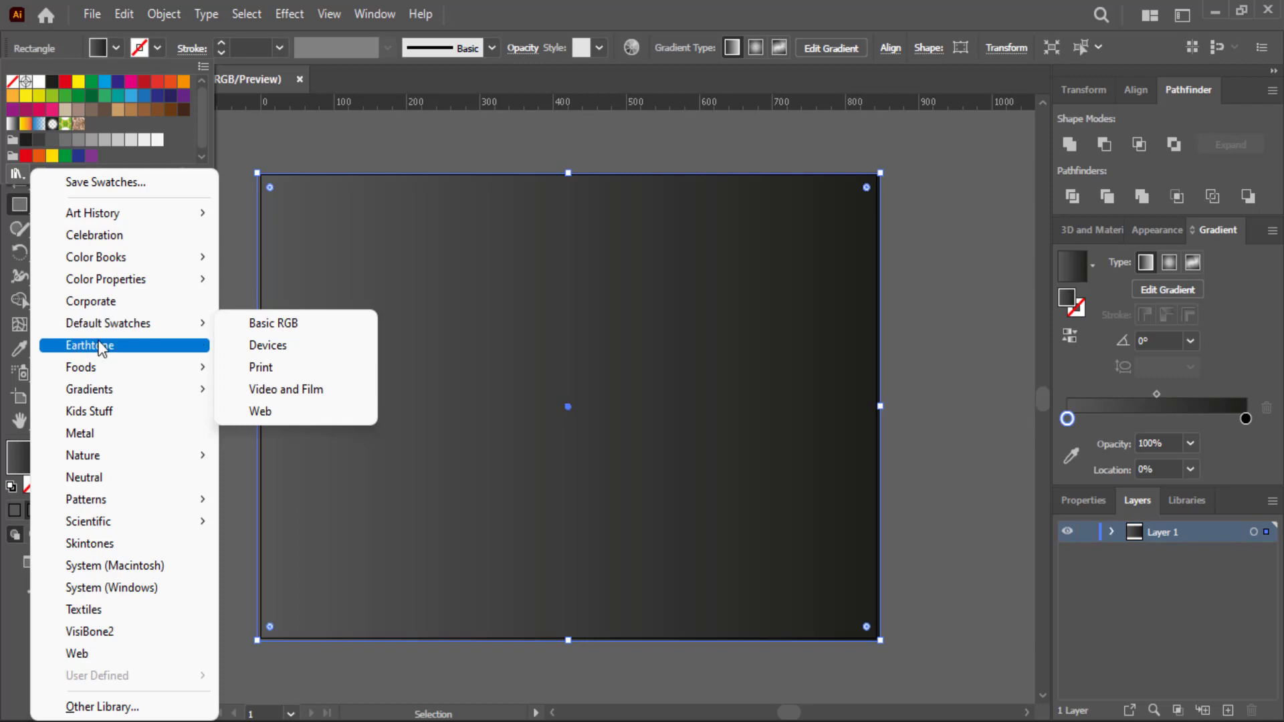
mouse_move(90, 368)
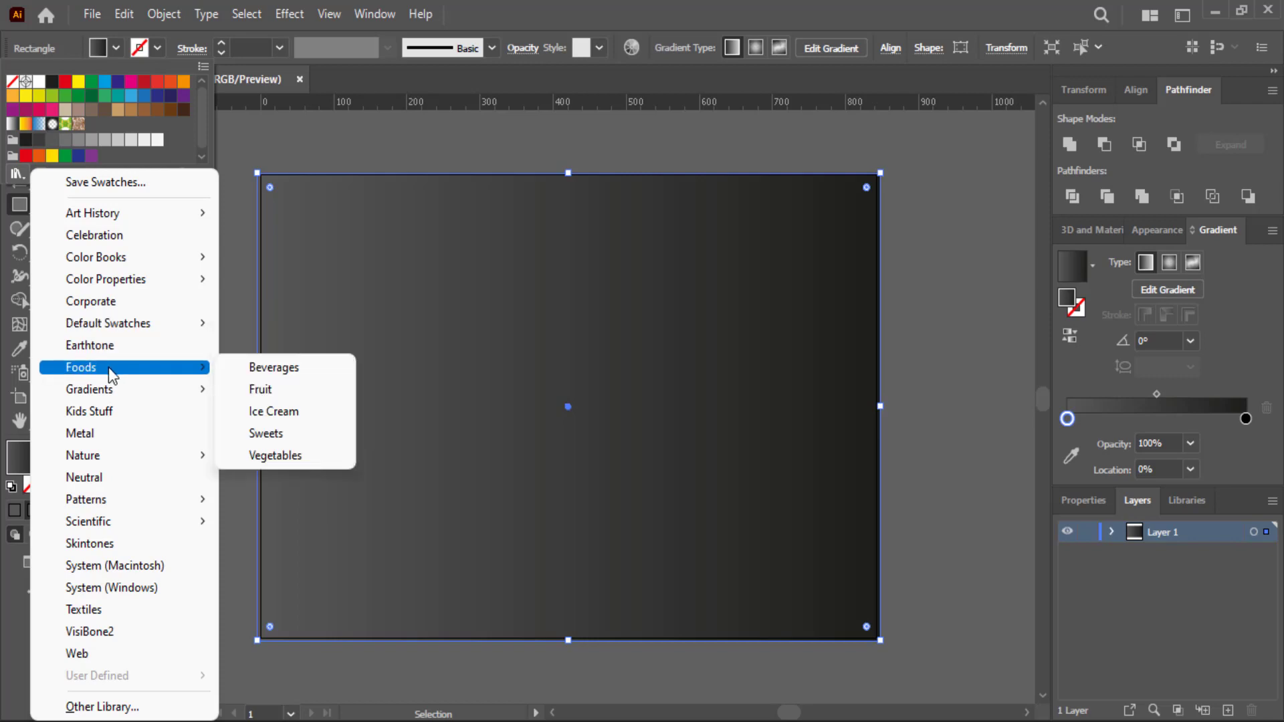
mouse_move(89, 389)
left_click(303, 409)
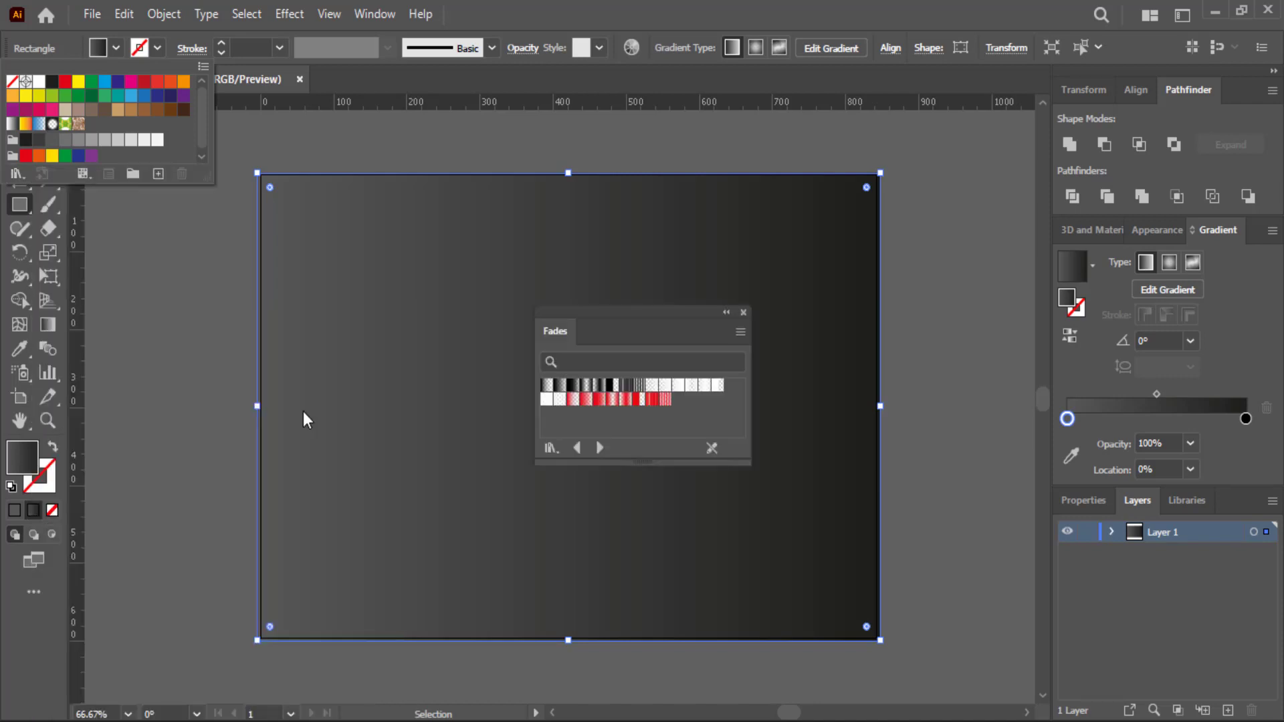
left_click(599, 449)
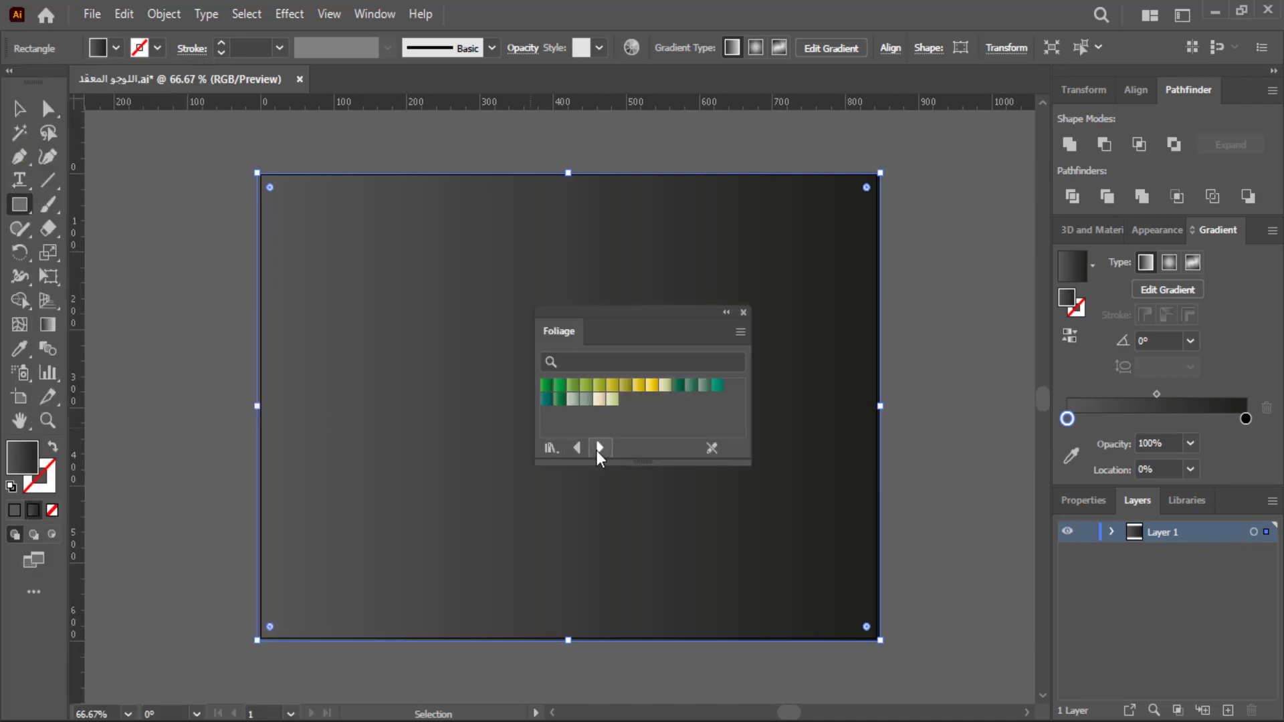
left_click(599, 448)
left_click(599, 448)
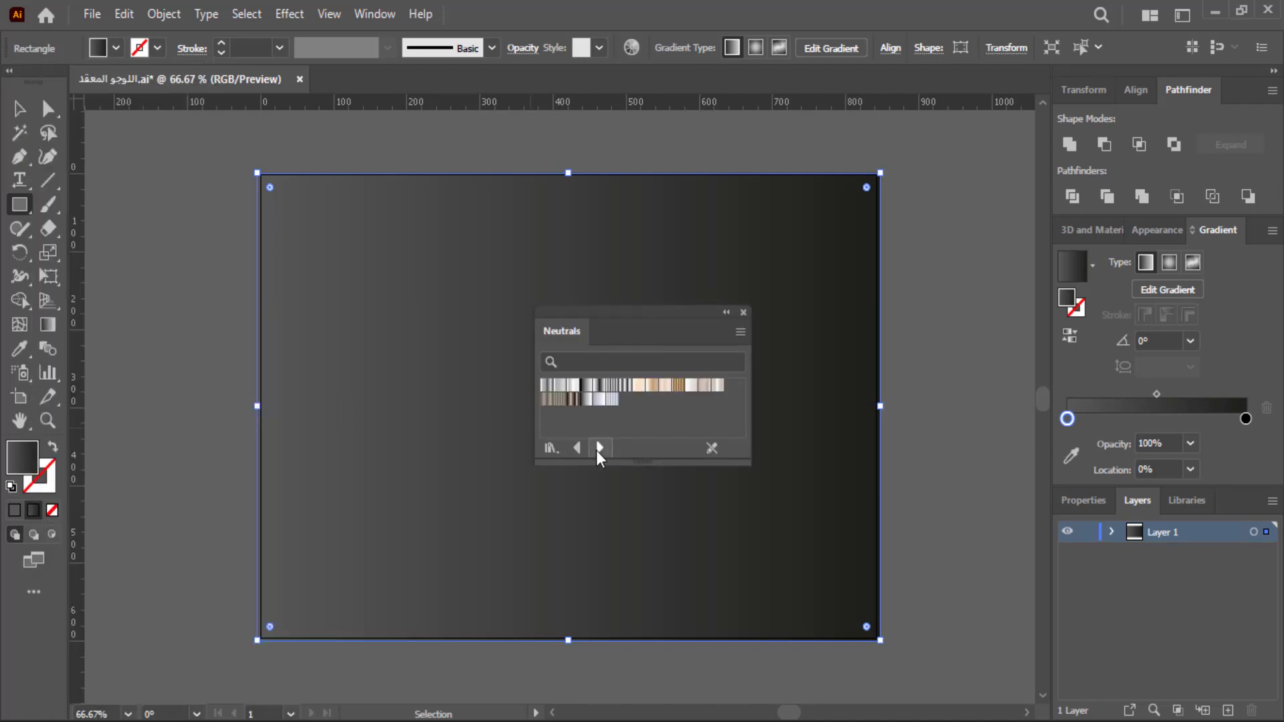
left_click(599, 448)
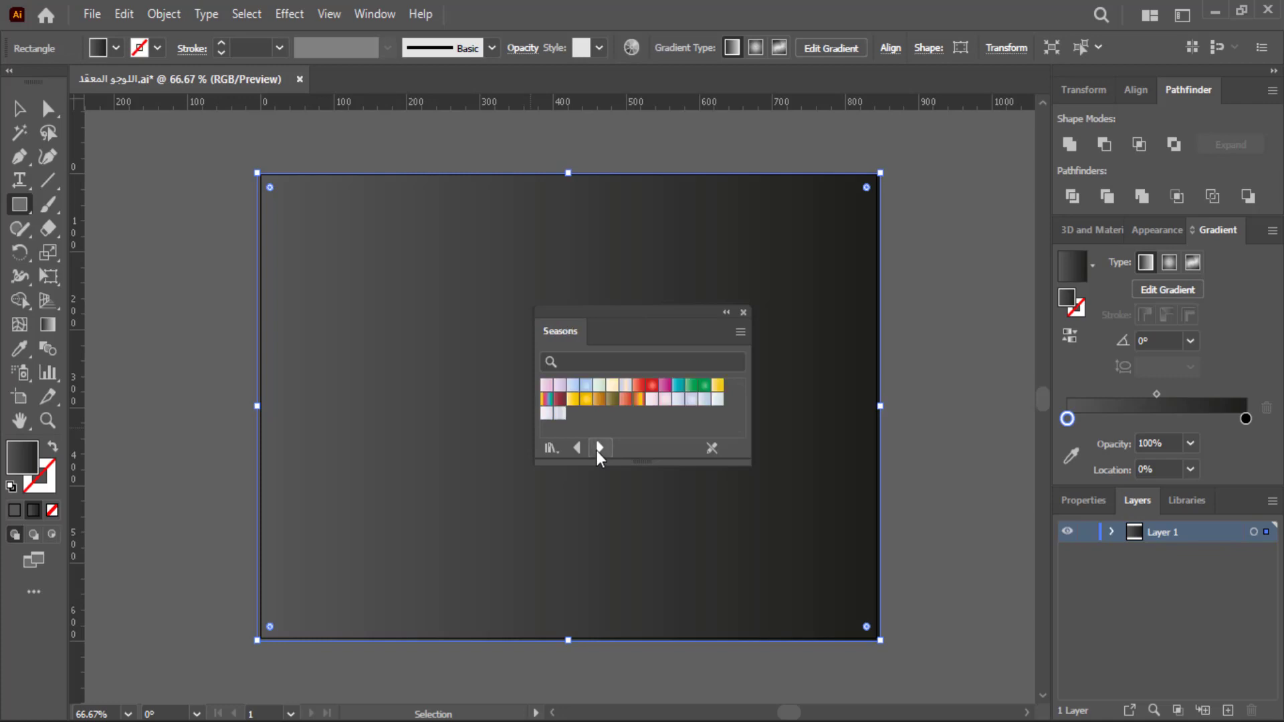
left_click(717, 400)
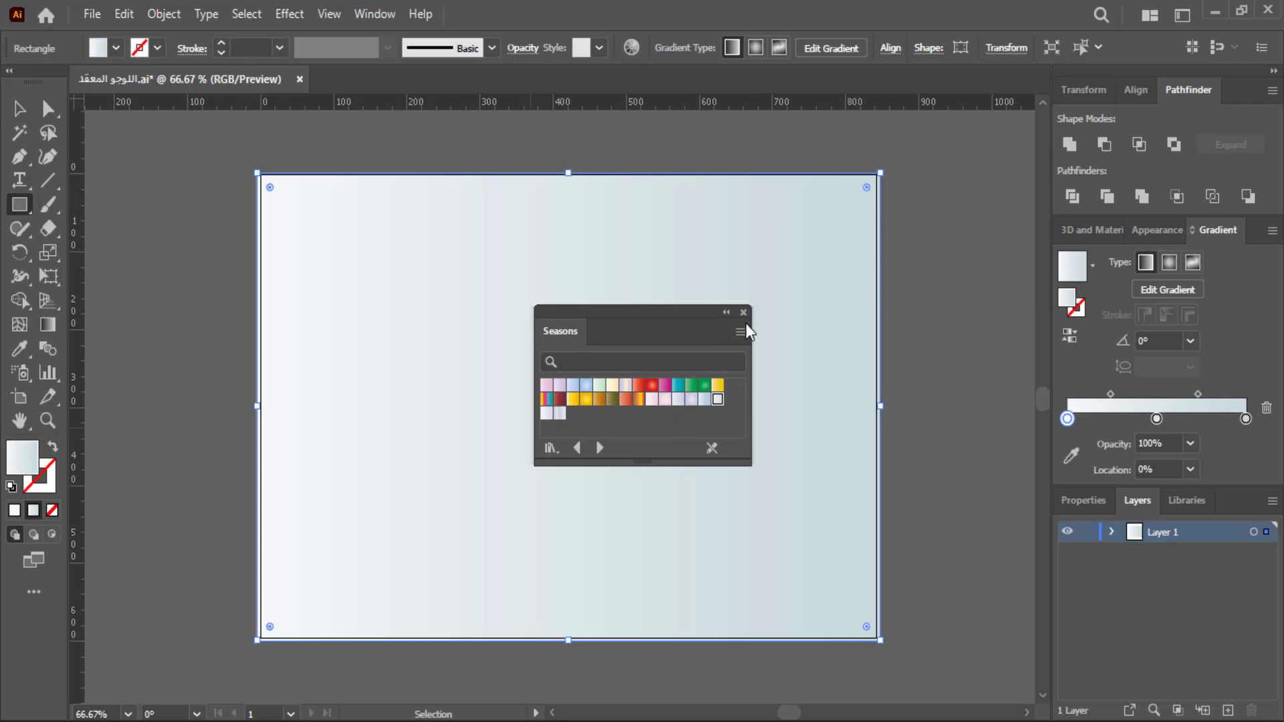
Adjust the background rectangle's edges to the artboard and bring up its context menu.
left_click(743, 312)
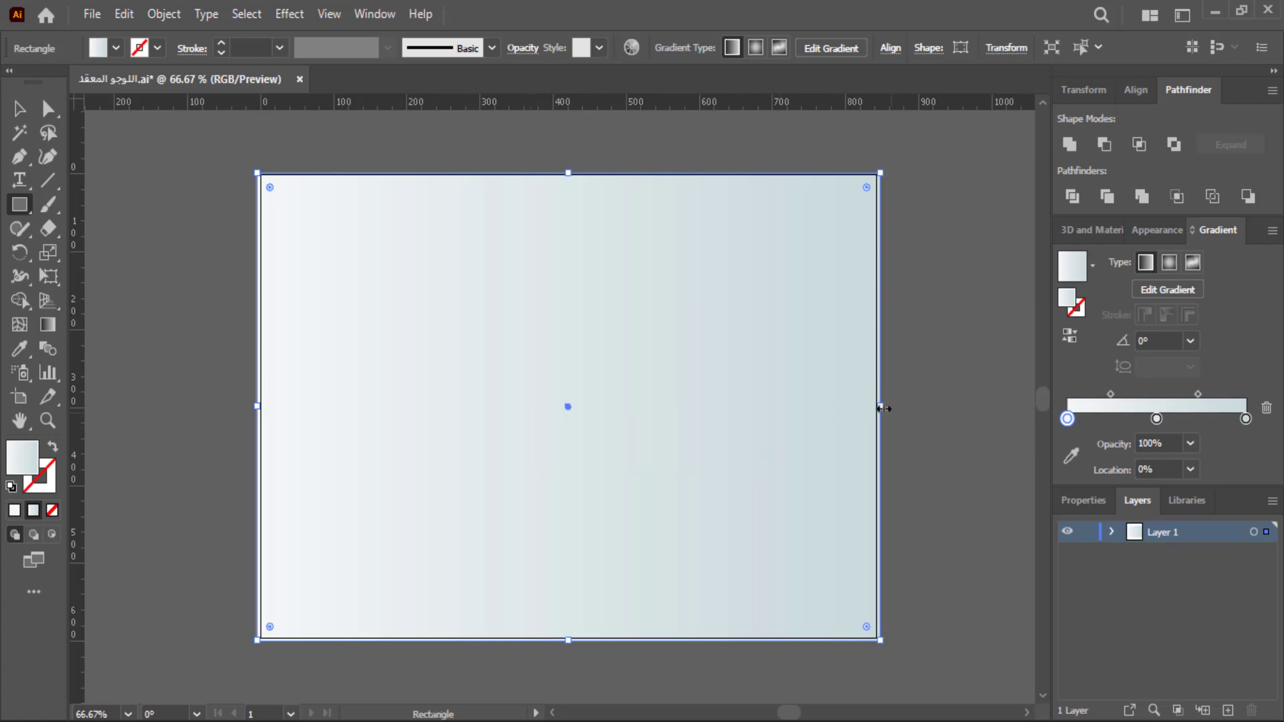
left_click_drag(880, 406, 881, 409)
left_click(261, 406)
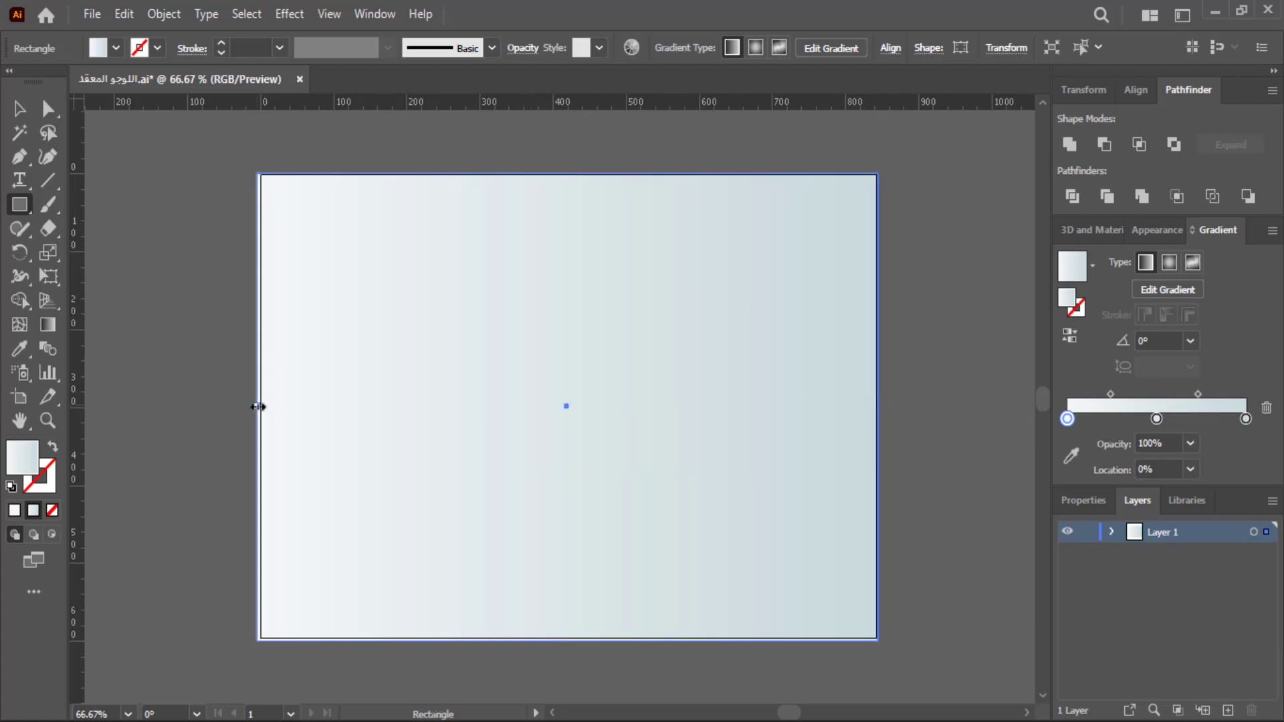
key("v")
left_click(173, 194)
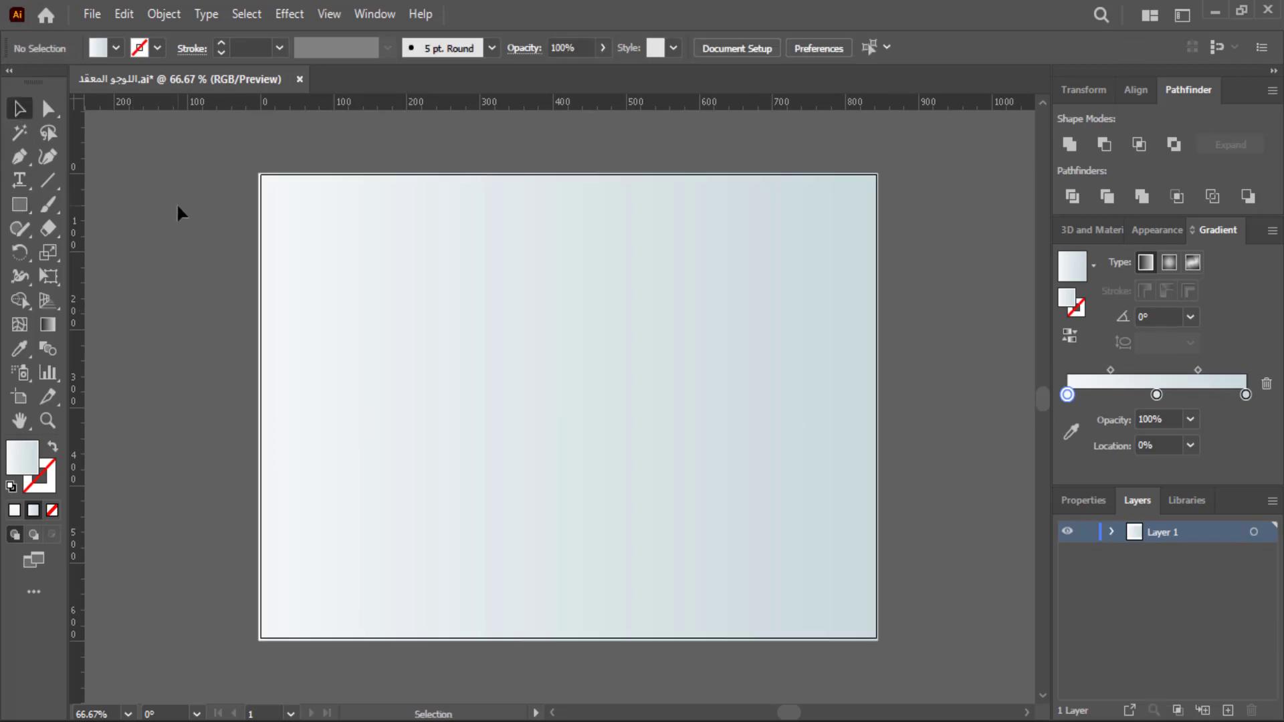
right_click(455, 299)
mouse_move(512, 619)
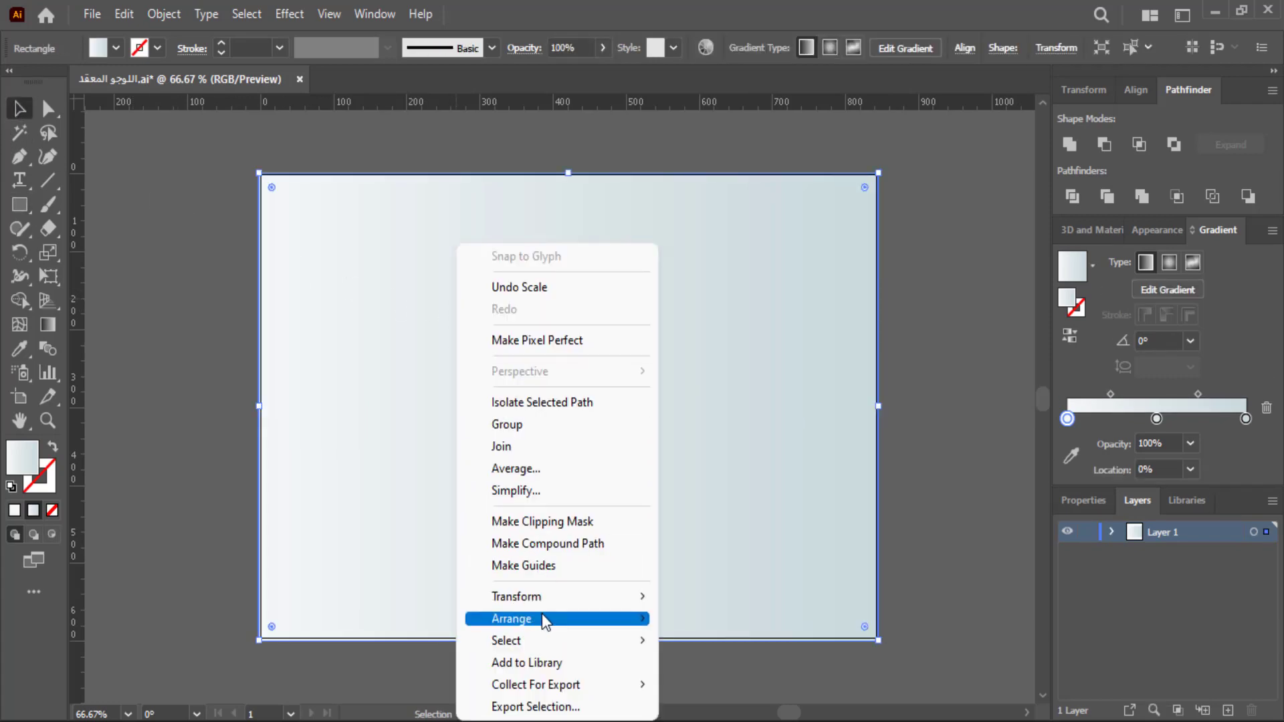
Send the gradient background to the back and lock its <Rectangle> sublayer in Layer 1.
left_click(719, 684)
left_click(949, 362)
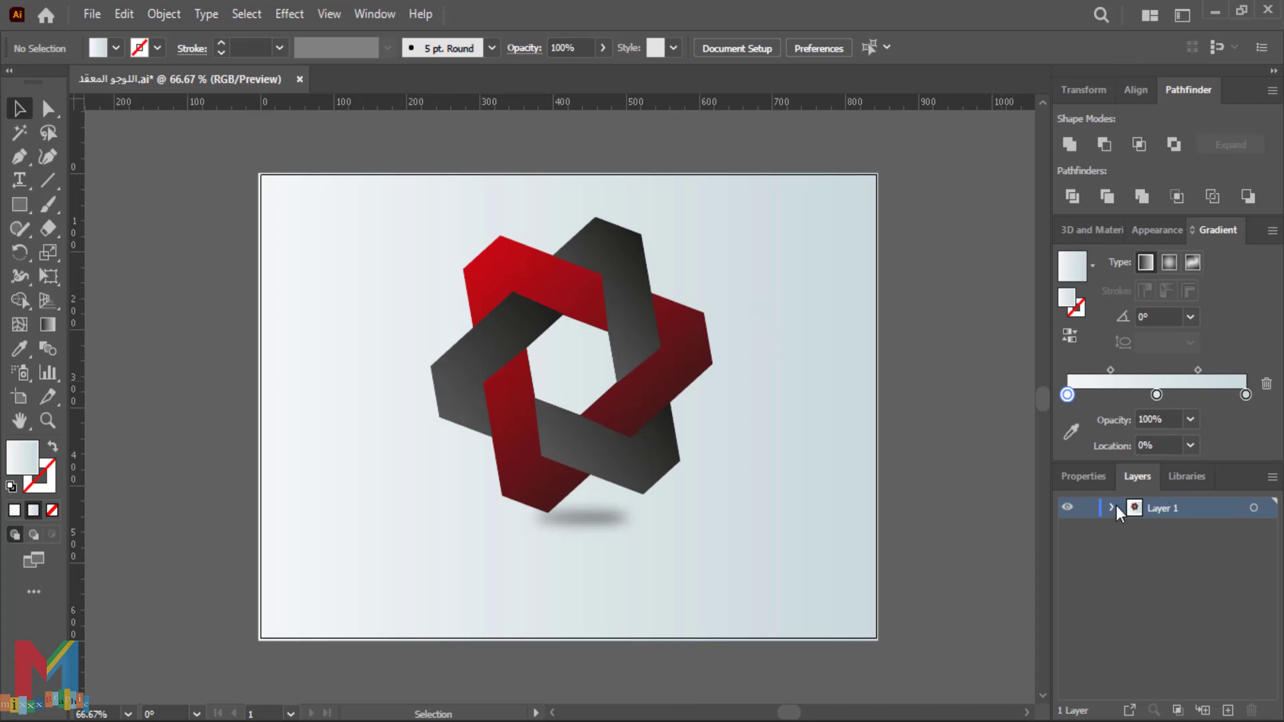
left_click(1113, 507)
scroll(1121, 543, "down", 5)
scroll(1121, 539, "down", 5)
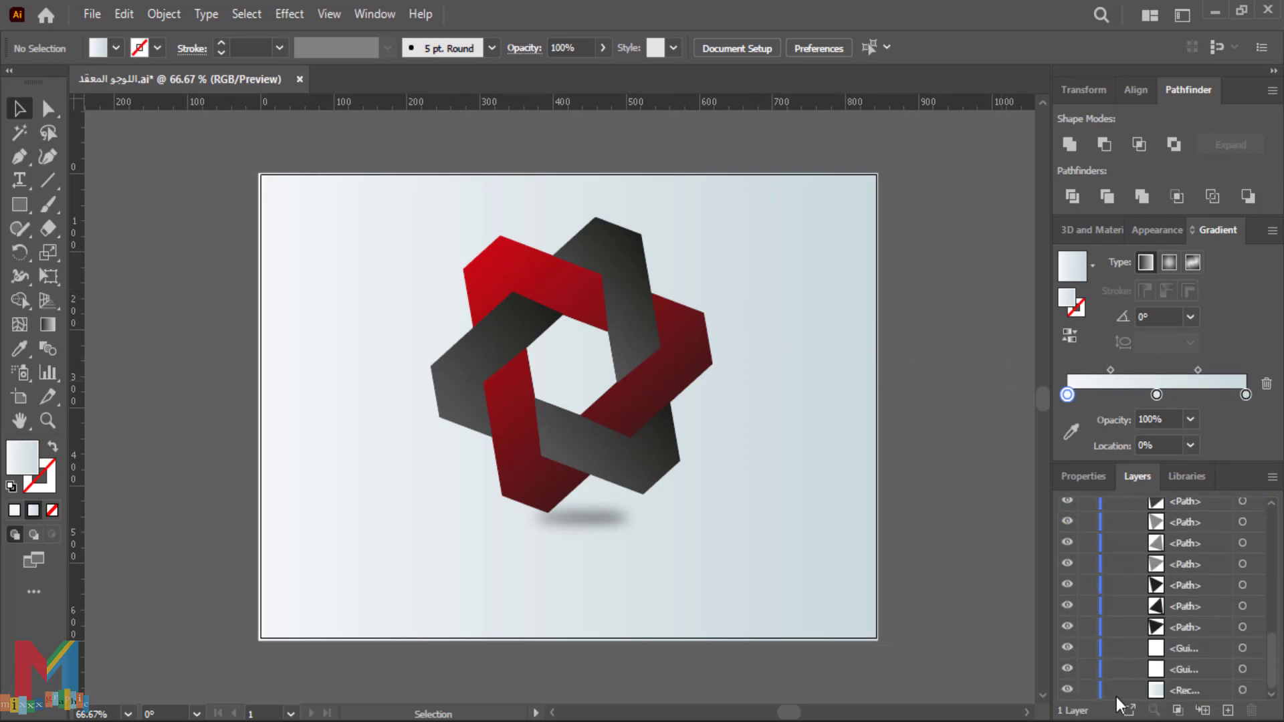
left_click(1088, 691)
Enlarge the interwoven logo from its corners and move it lower on the background.
left_click_drag(522, 458, 522, 494)
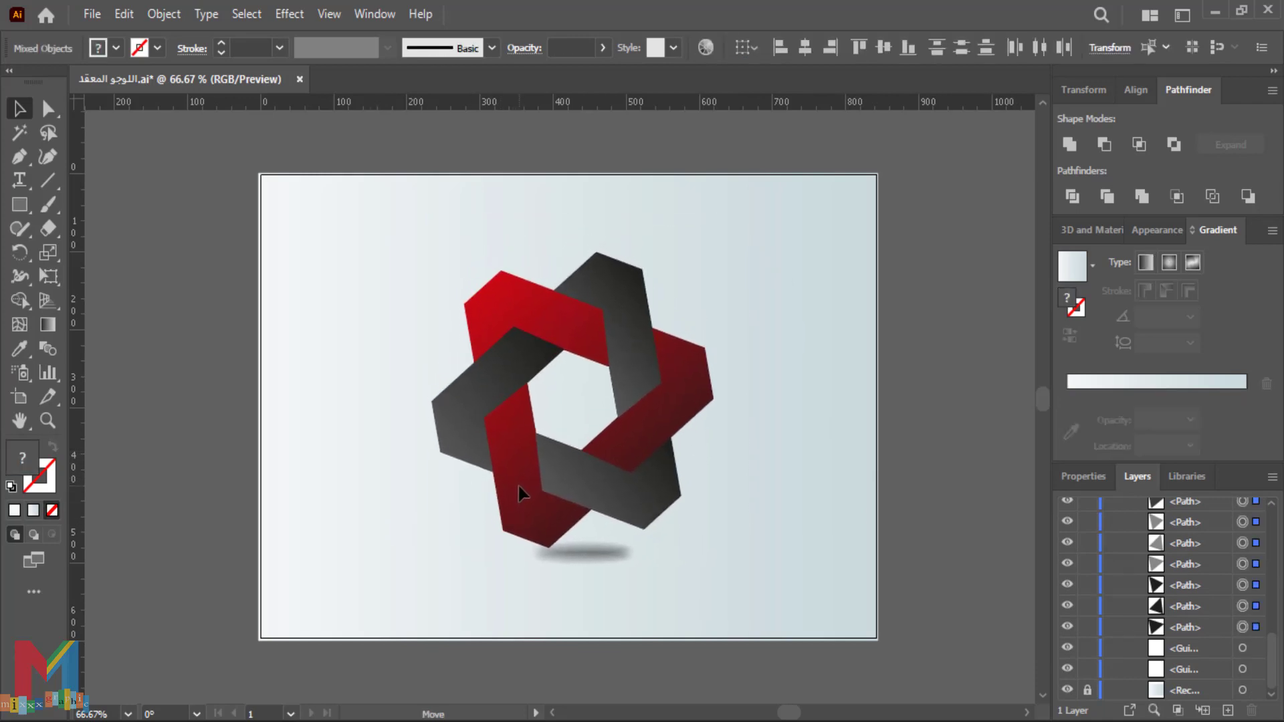
left_click_drag(522, 494, 525, 487)
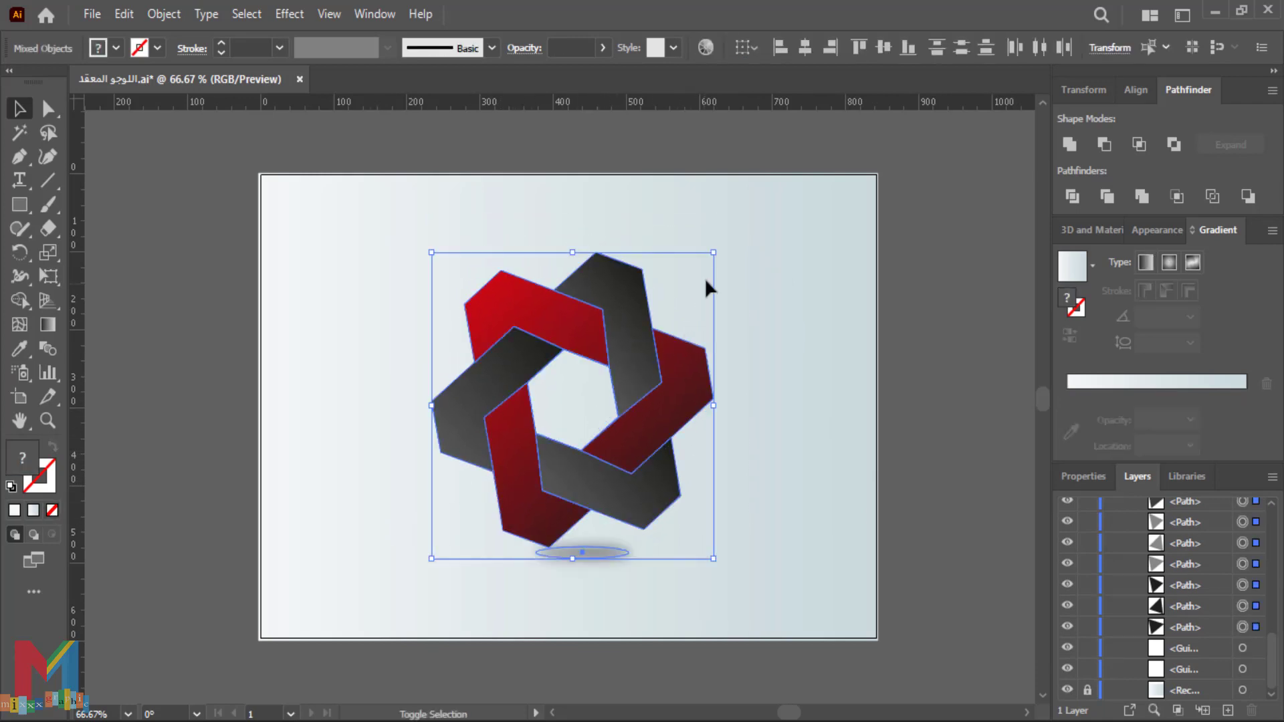
left_click_drag(724, 247, 752, 217)
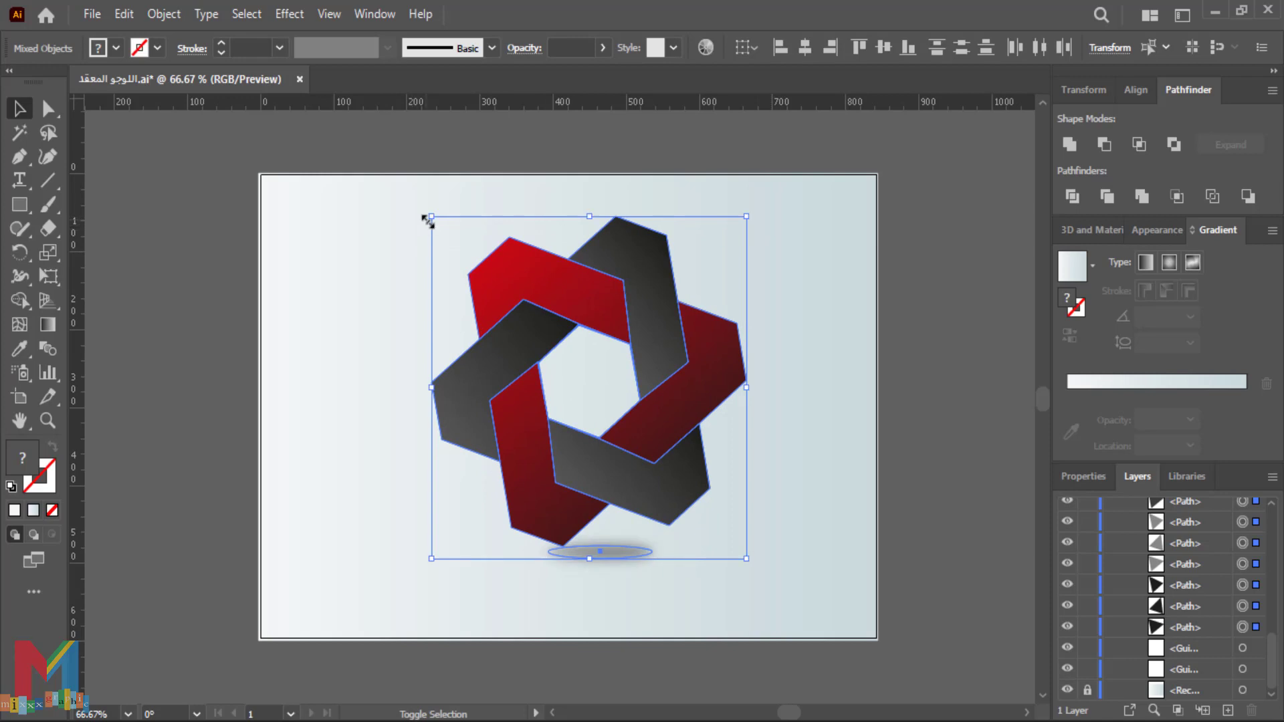
left_click_drag(424, 215, 352, 204)
key("ctrl+z")
key("a")
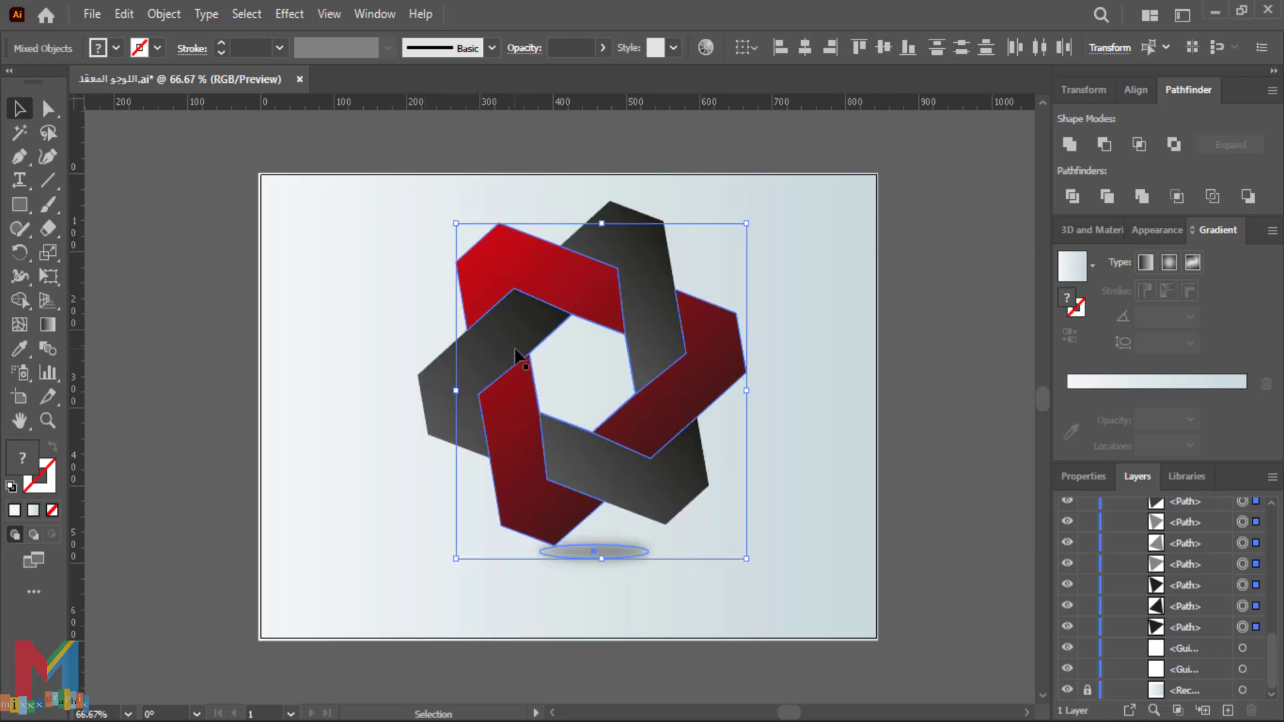
left_click_drag(431, 214, 408, 189)
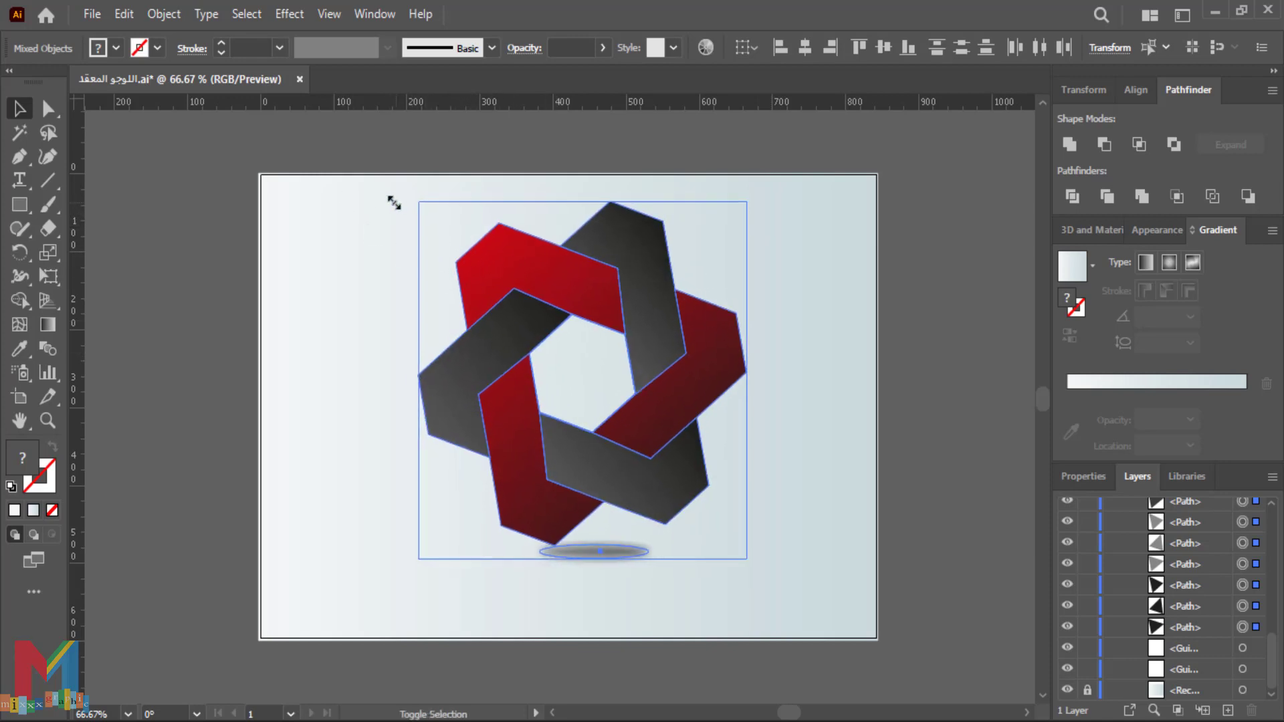
left_click_drag(501, 346, 499, 373)
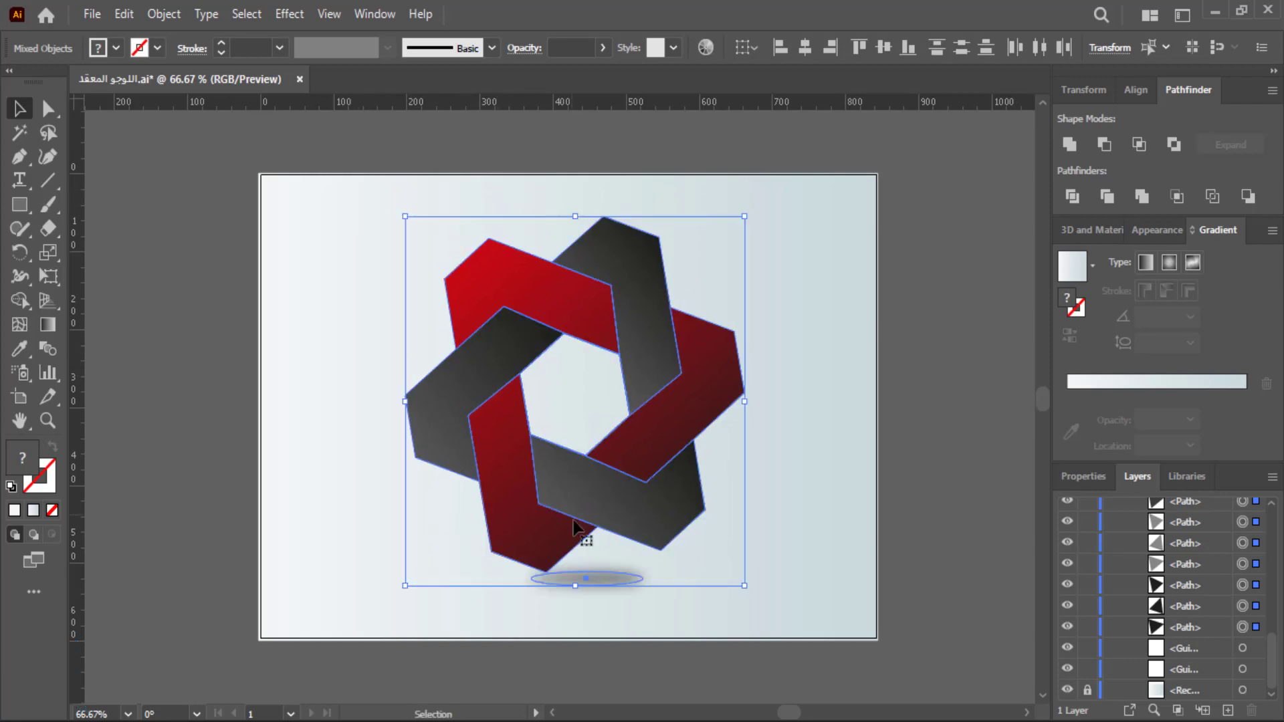
Narrow the shadow ellipse beneath the logo from its side handle.
left_click(836, 561)
left_click(614, 581)
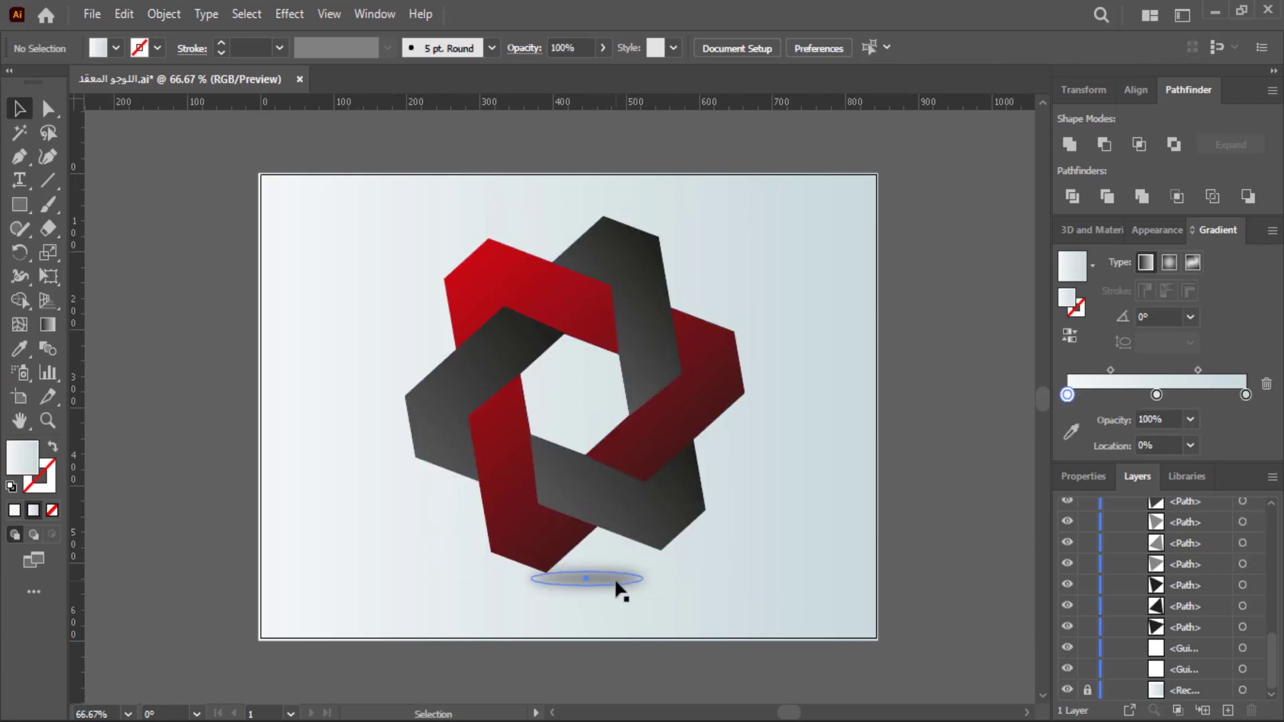
left_click_drag(642, 580, 589, 573)
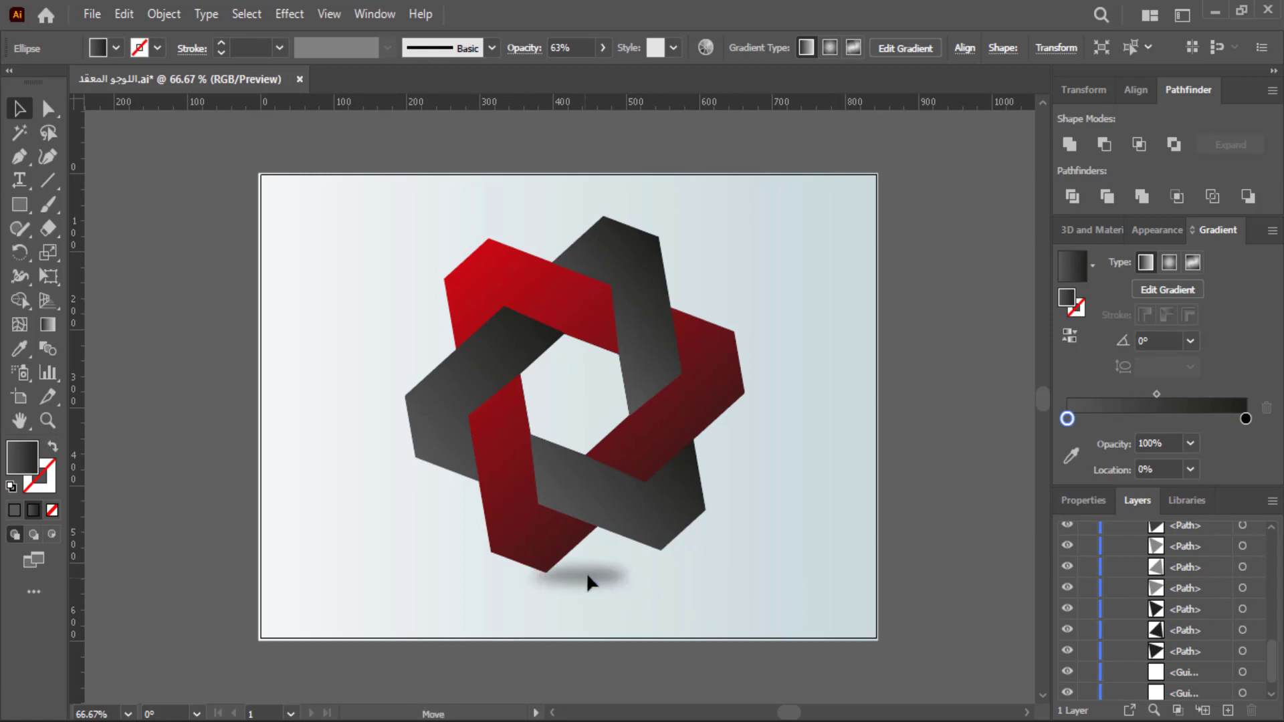
Resize the shadow ellipse to about 106 by 19 px and set its opacity to 46%.
left_click(621, 629)
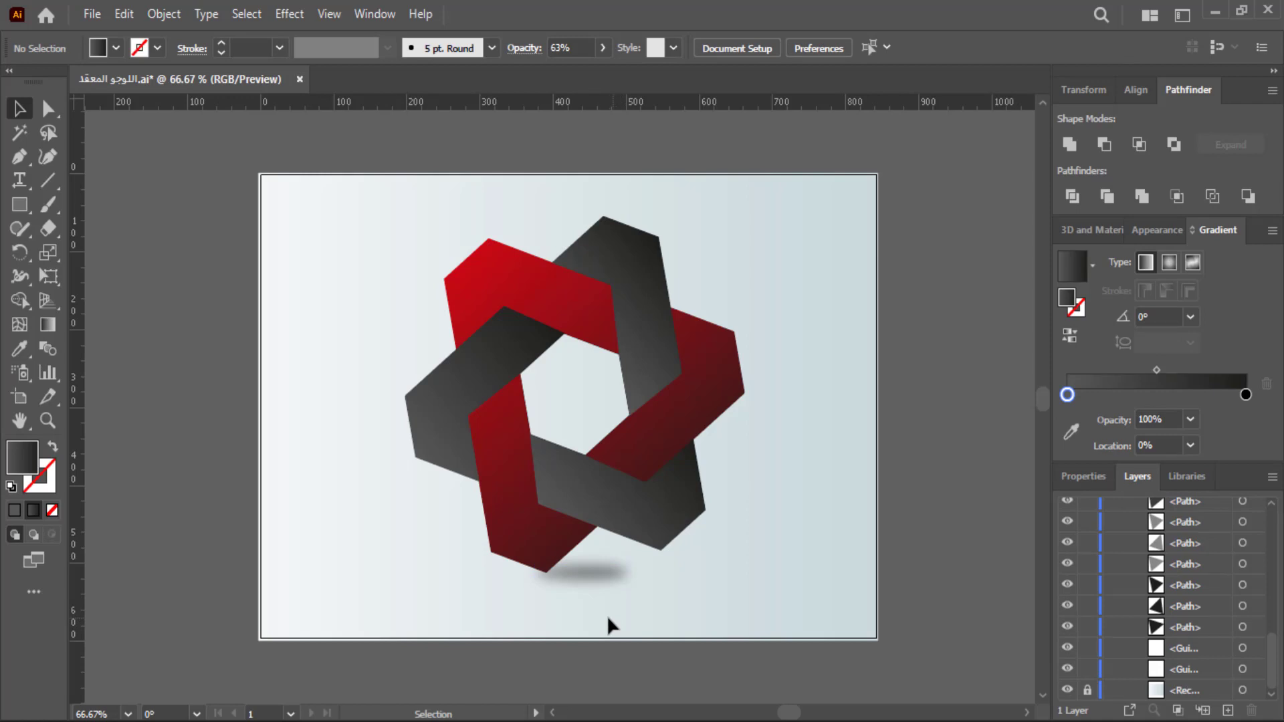
left_click(602, 574)
left_click_drag(628, 574, 613, 576)
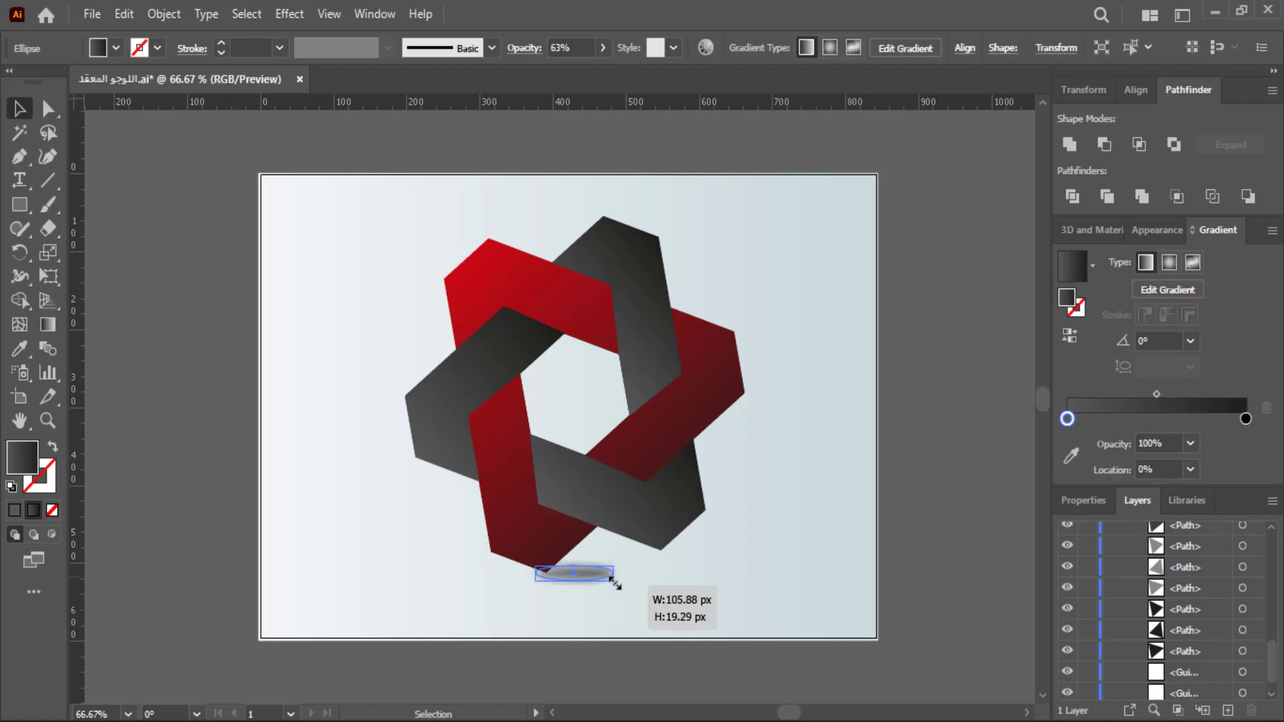
left_click(600, 47)
left_click_drag(563, 65, 560, 67)
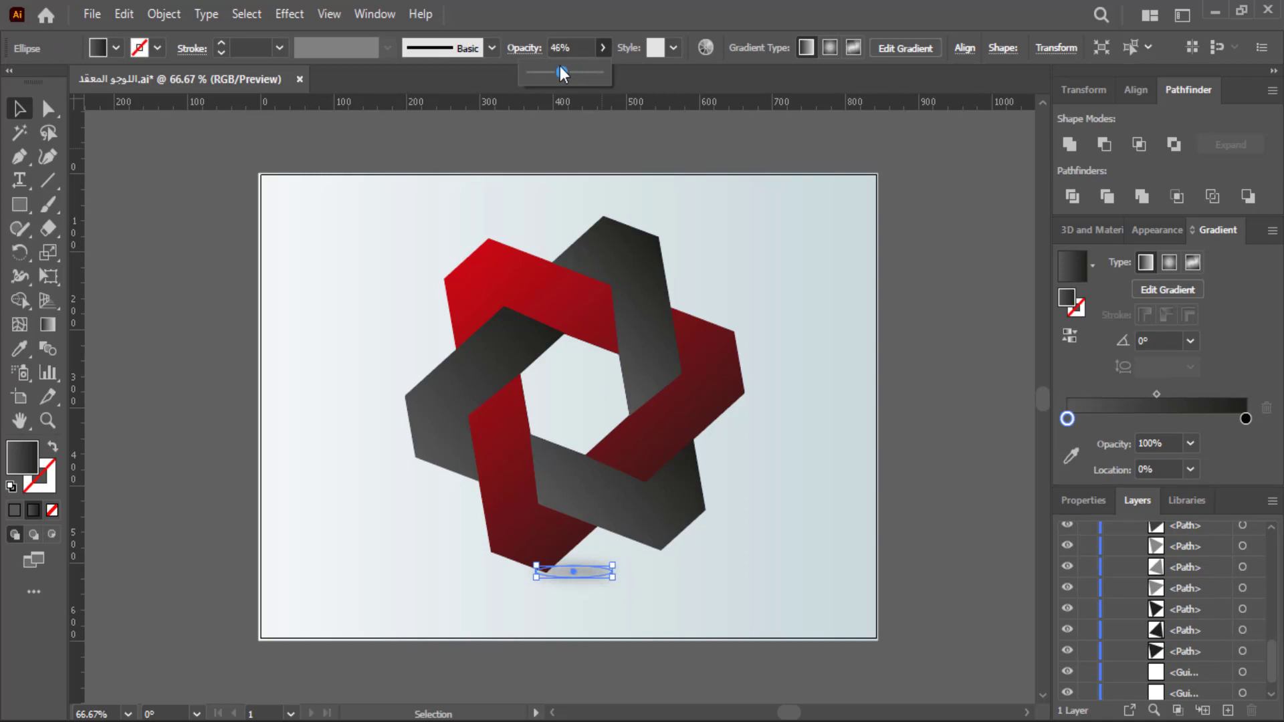
left_click(970, 203)
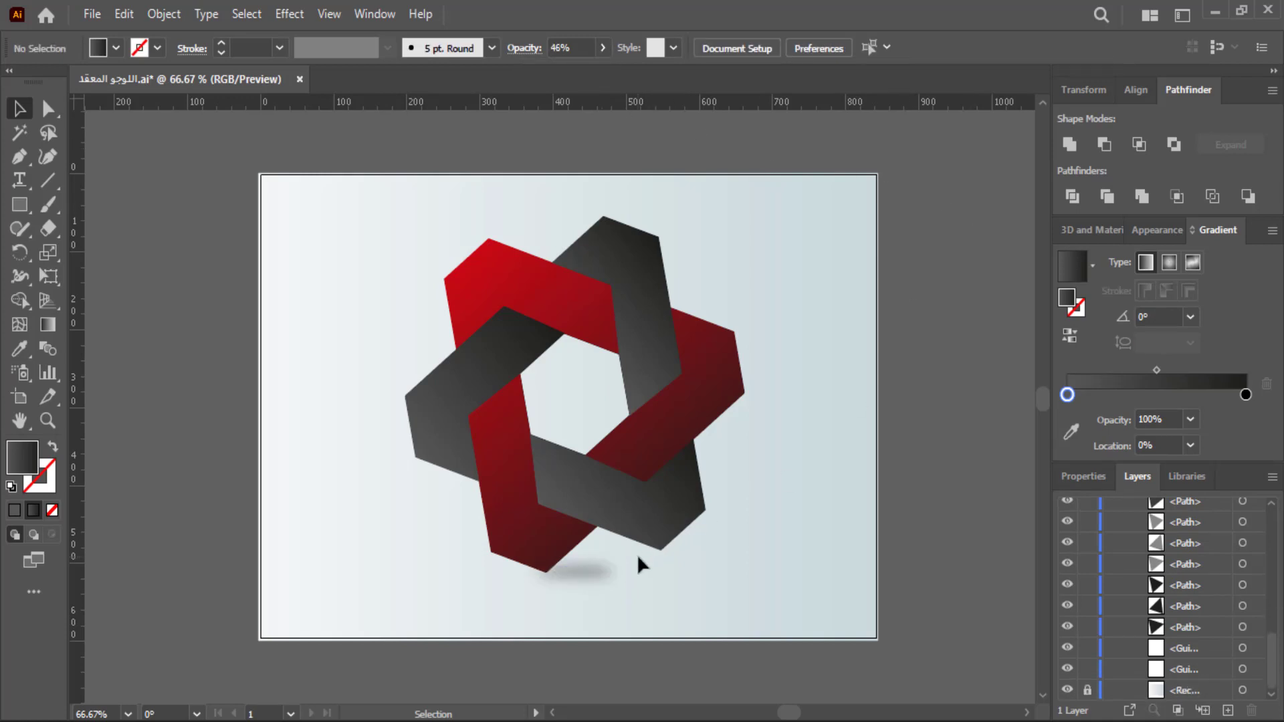
left_click(590, 575)
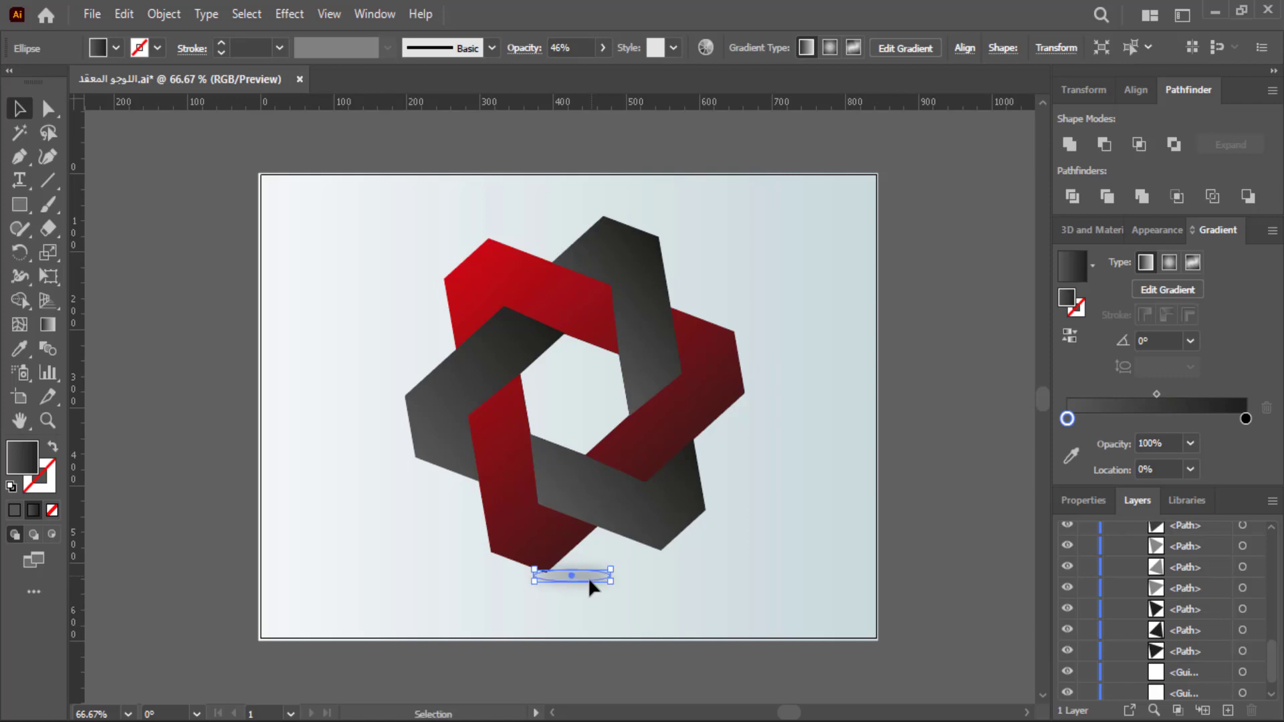
left_click(874, 514)
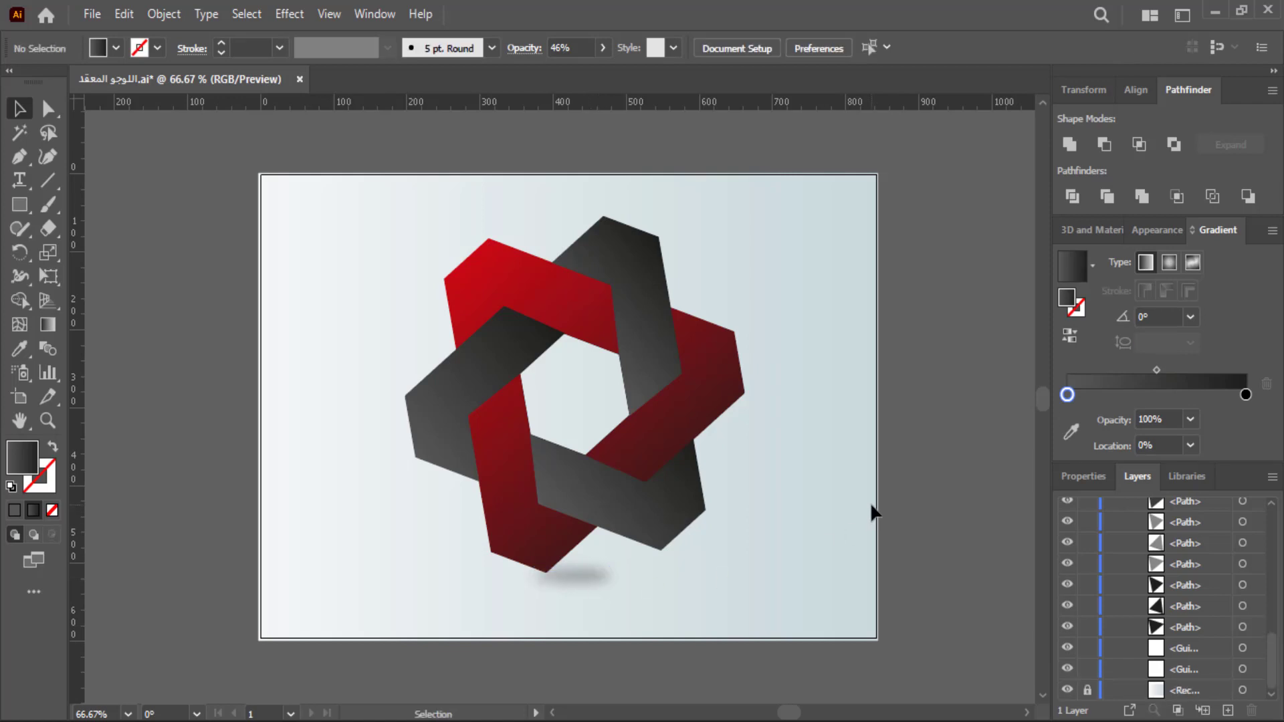